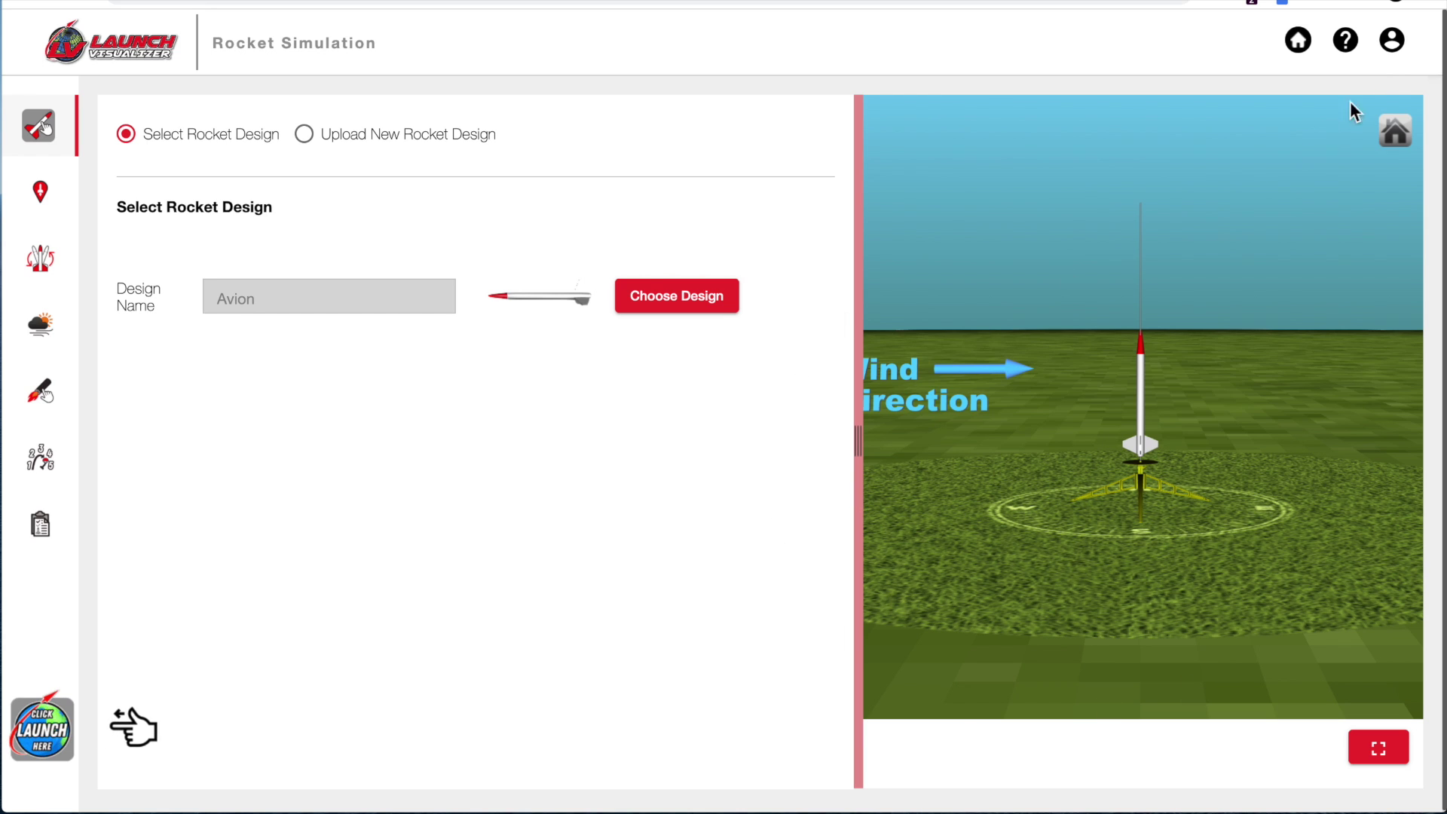
Check the Account menu, then bring up the Choose Design list of saved rocket designs
left_click(1391, 52)
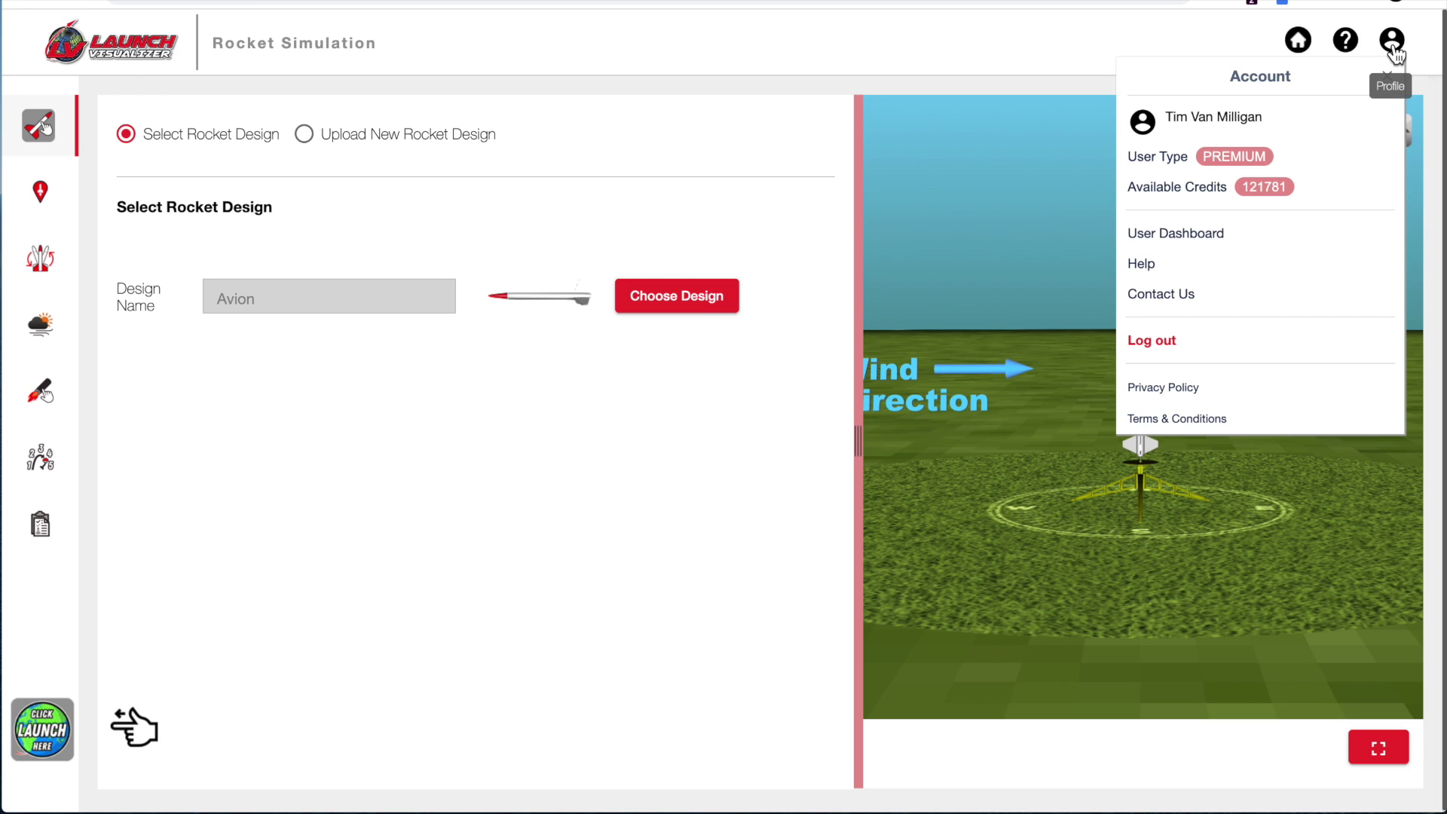
left_click(1391, 50)
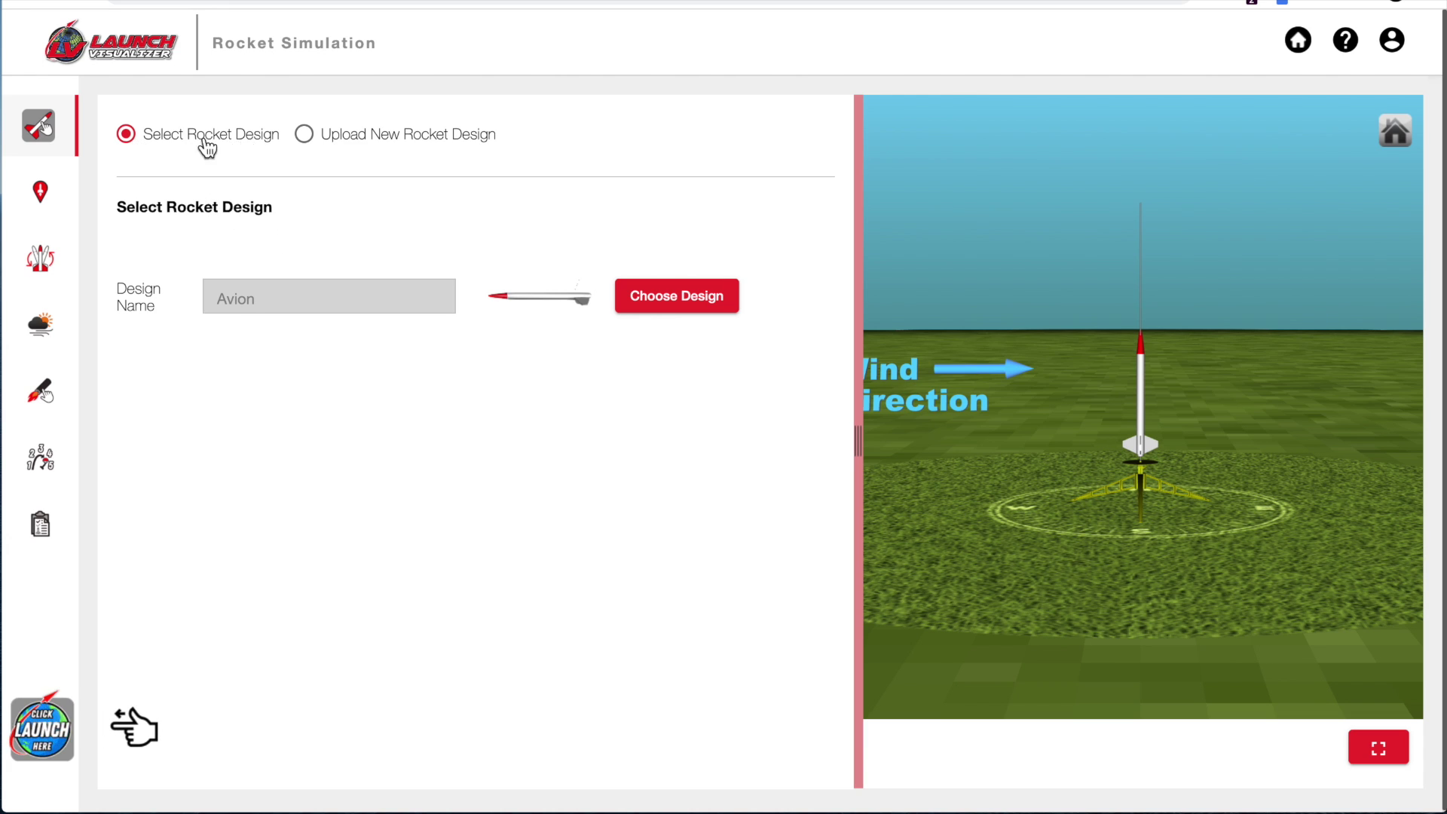
left_click(701, 309)
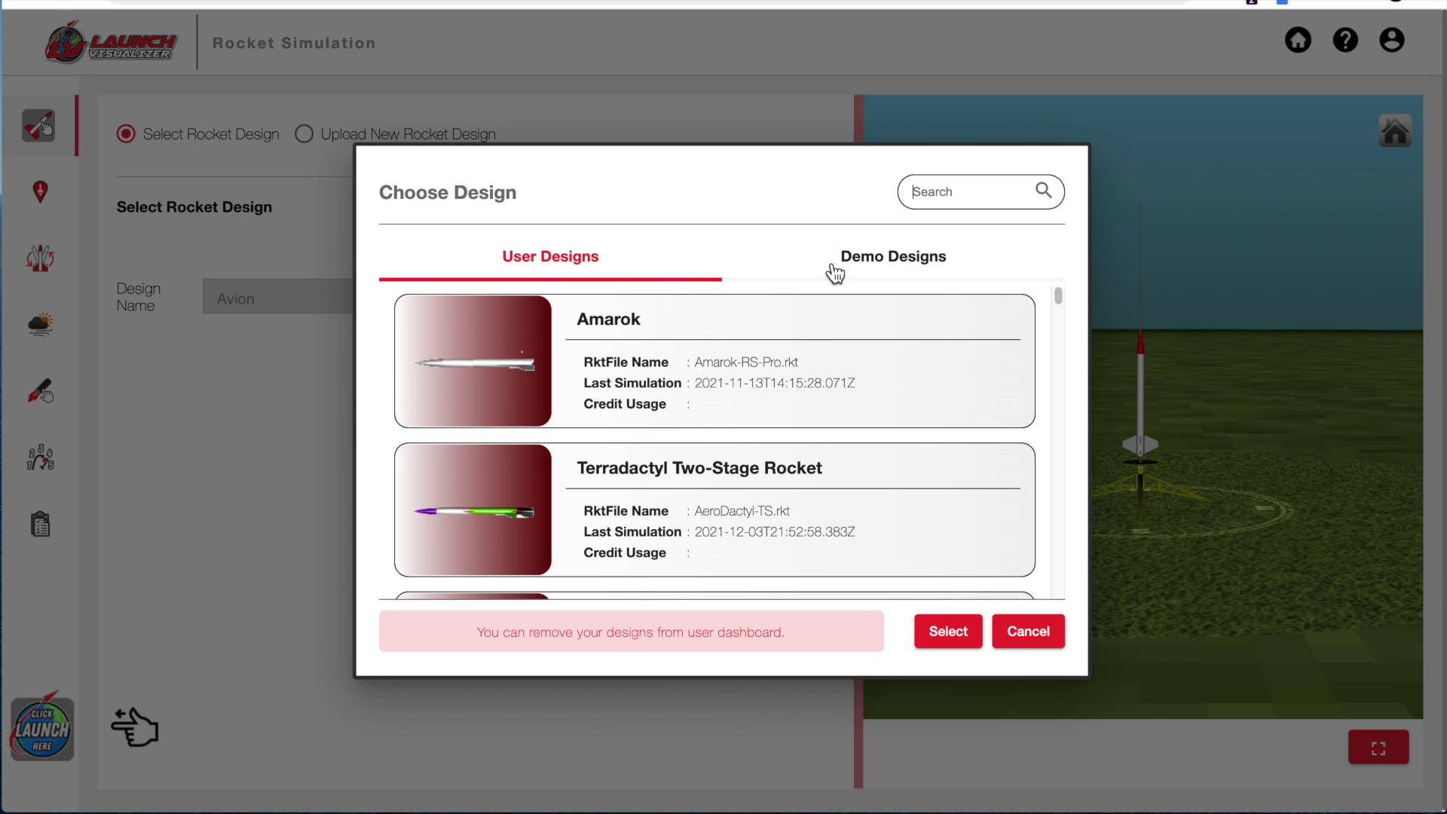
Load the Apogee SkyMetra demo design from the Demo Designs list as the rocket
left_click(910, 266)
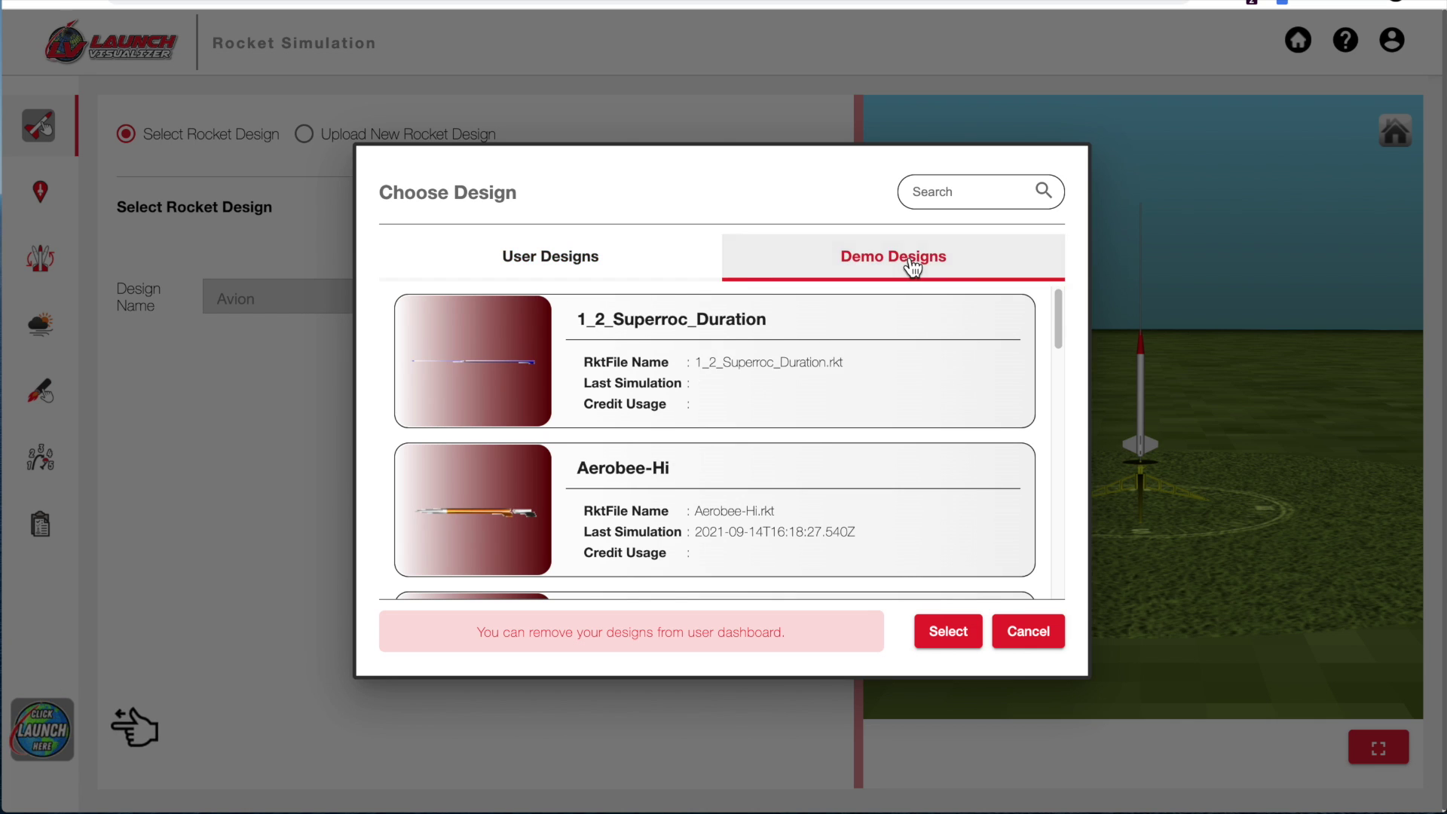
scroll(677, 385, "down", 6)
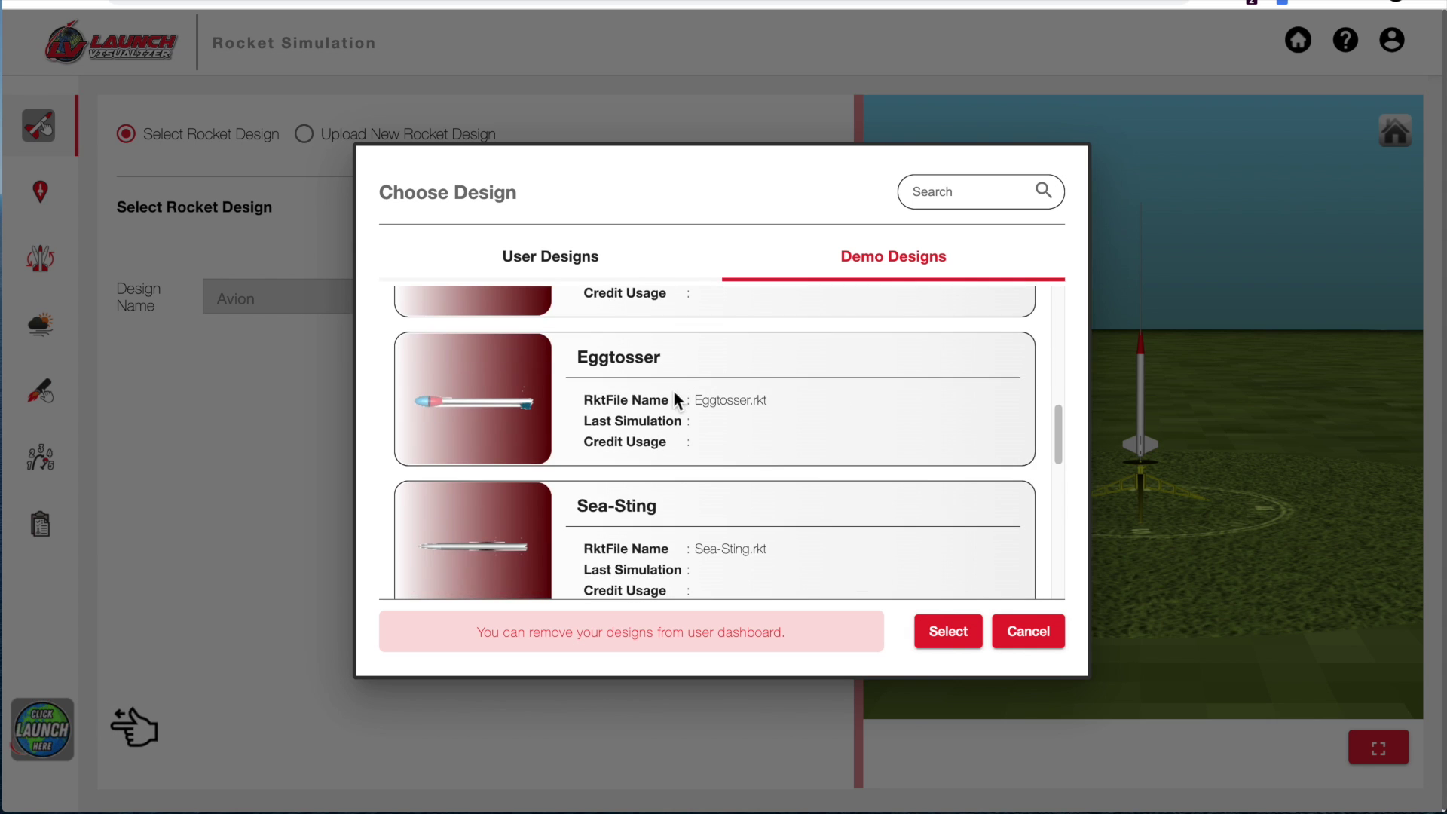
scroll(648, 402, "down", 6)
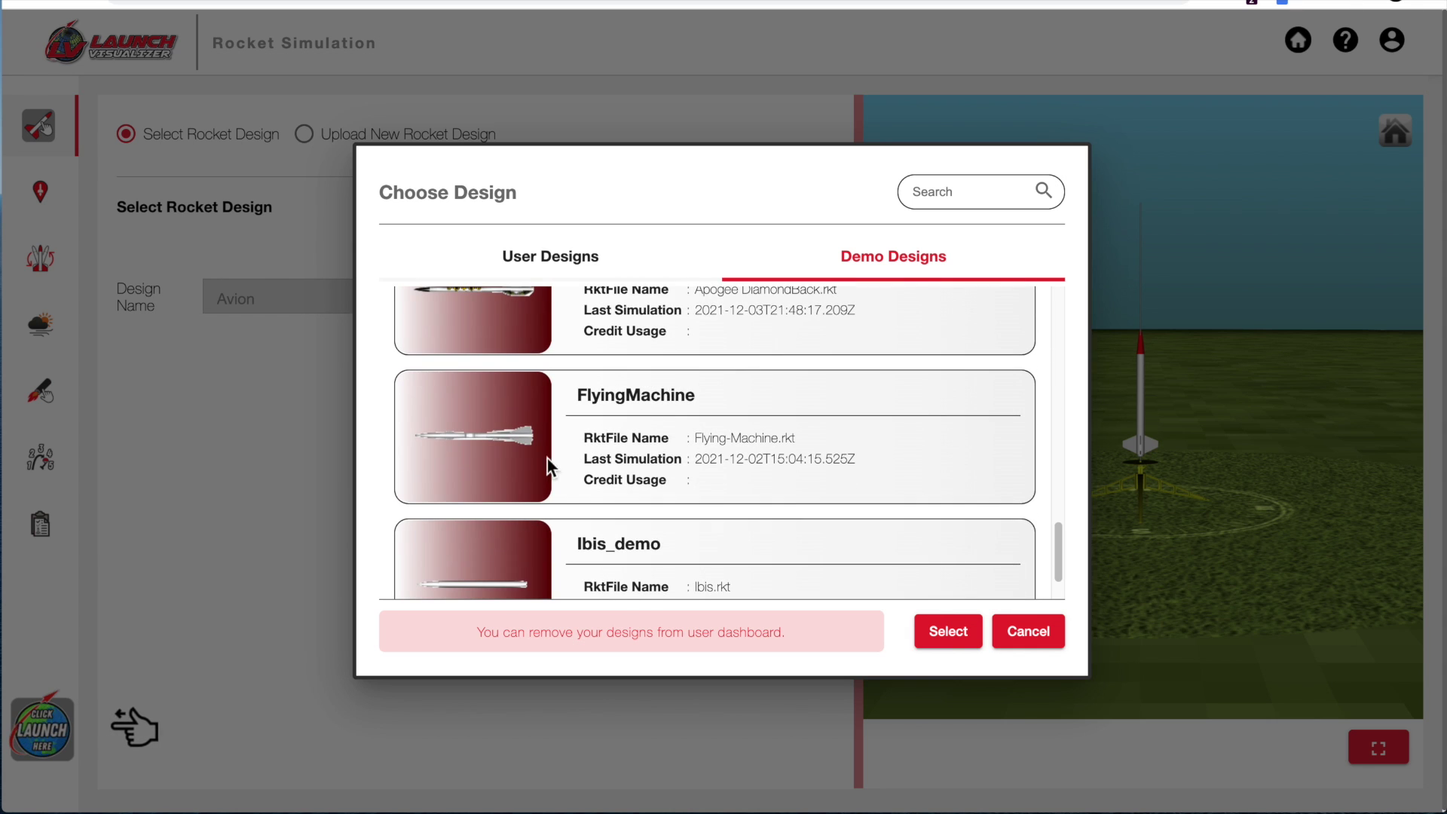
left_click(500, 443)
scroll(725, 446, "down", 1)
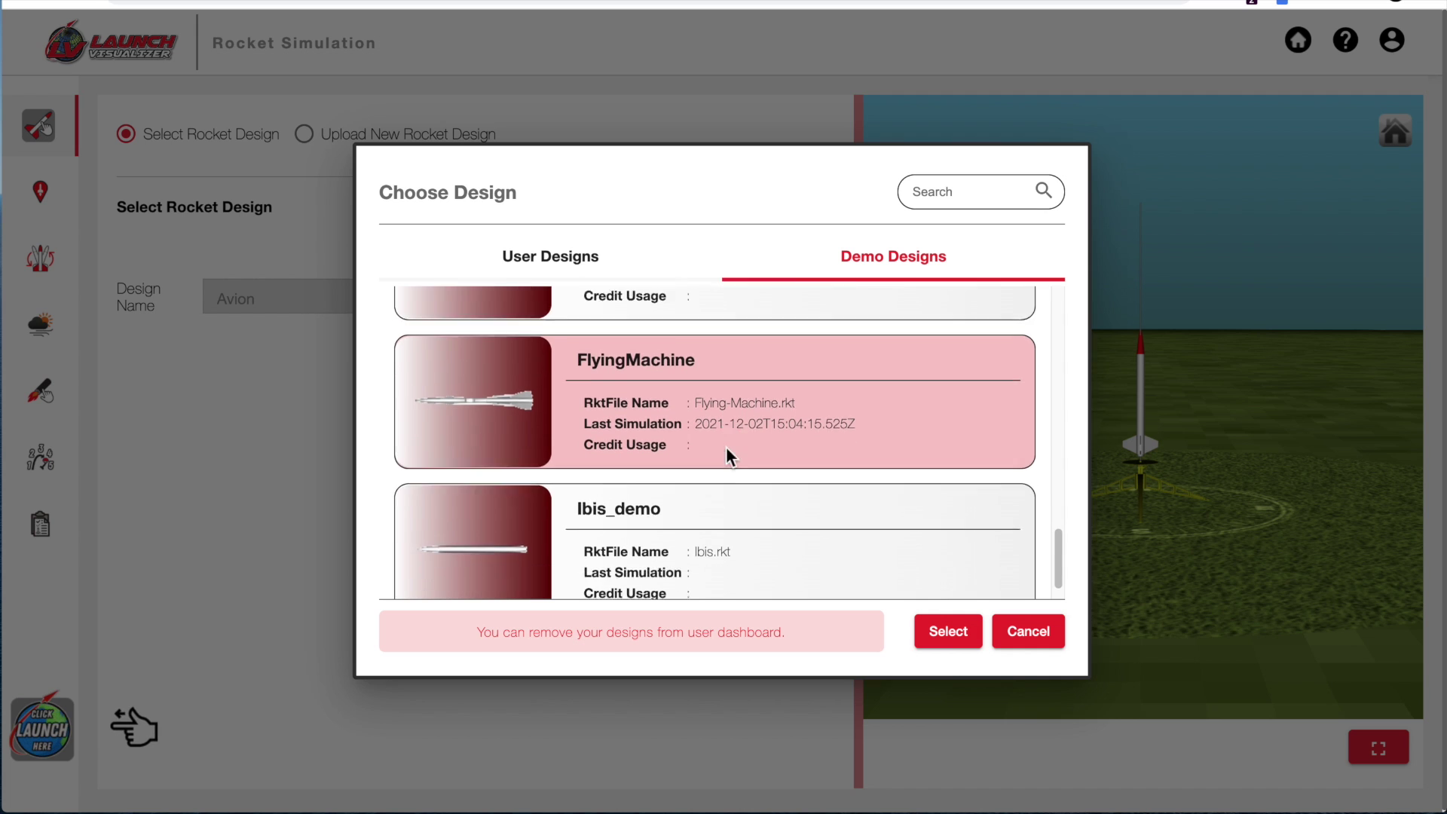
scroll(727, 446, "up", 10)
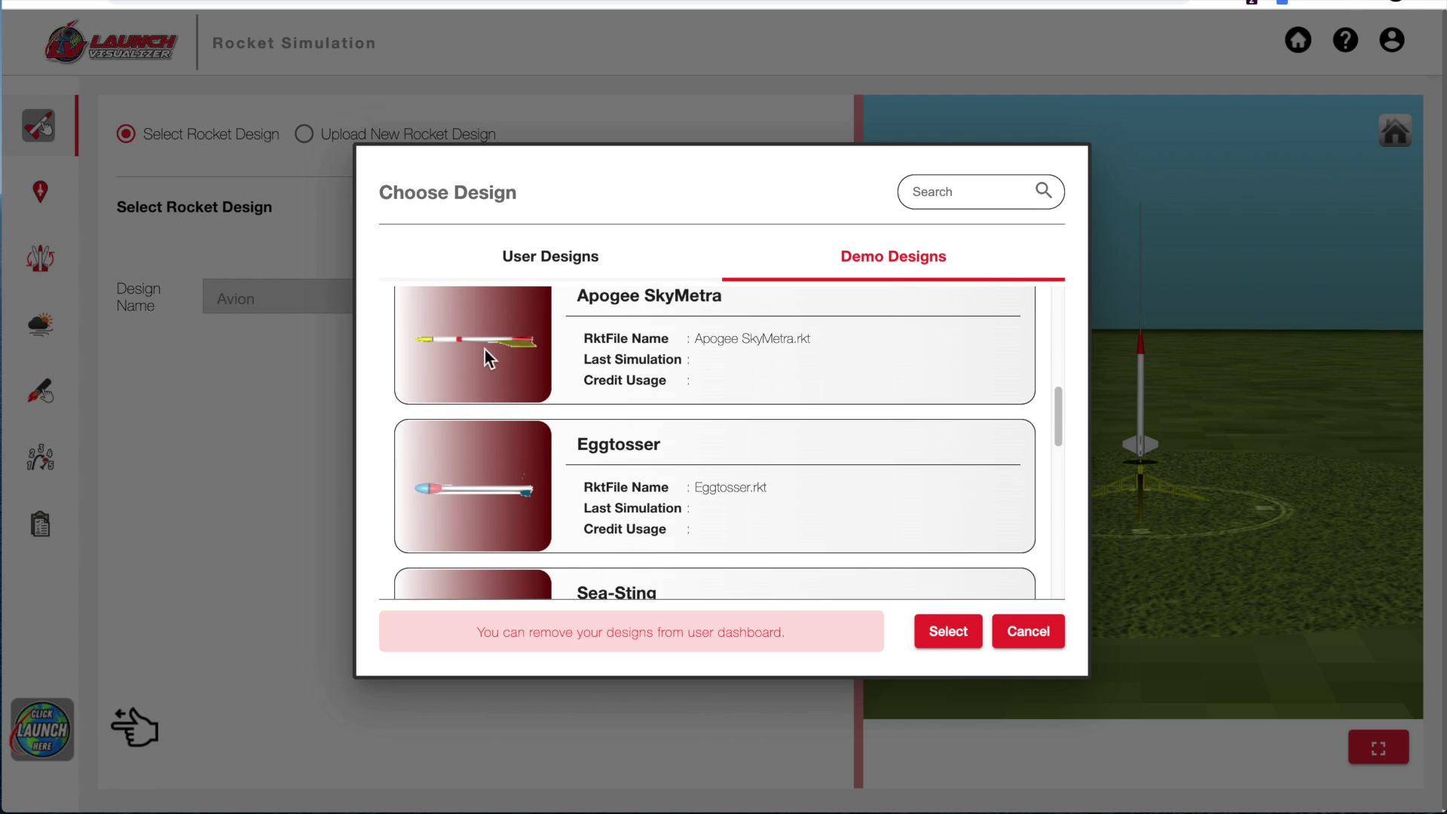
left_click(485, 343)
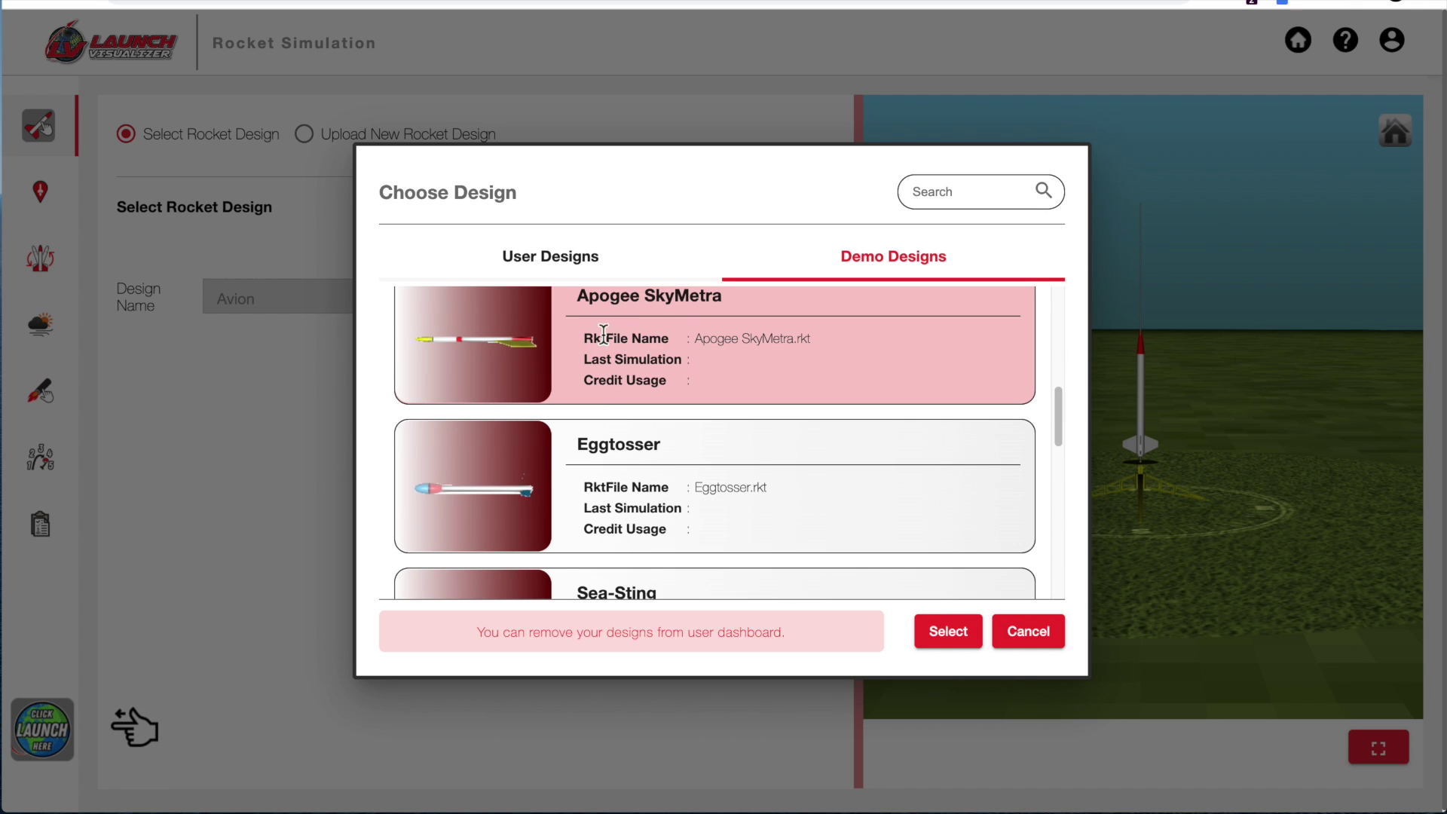
left_click(946, 631)
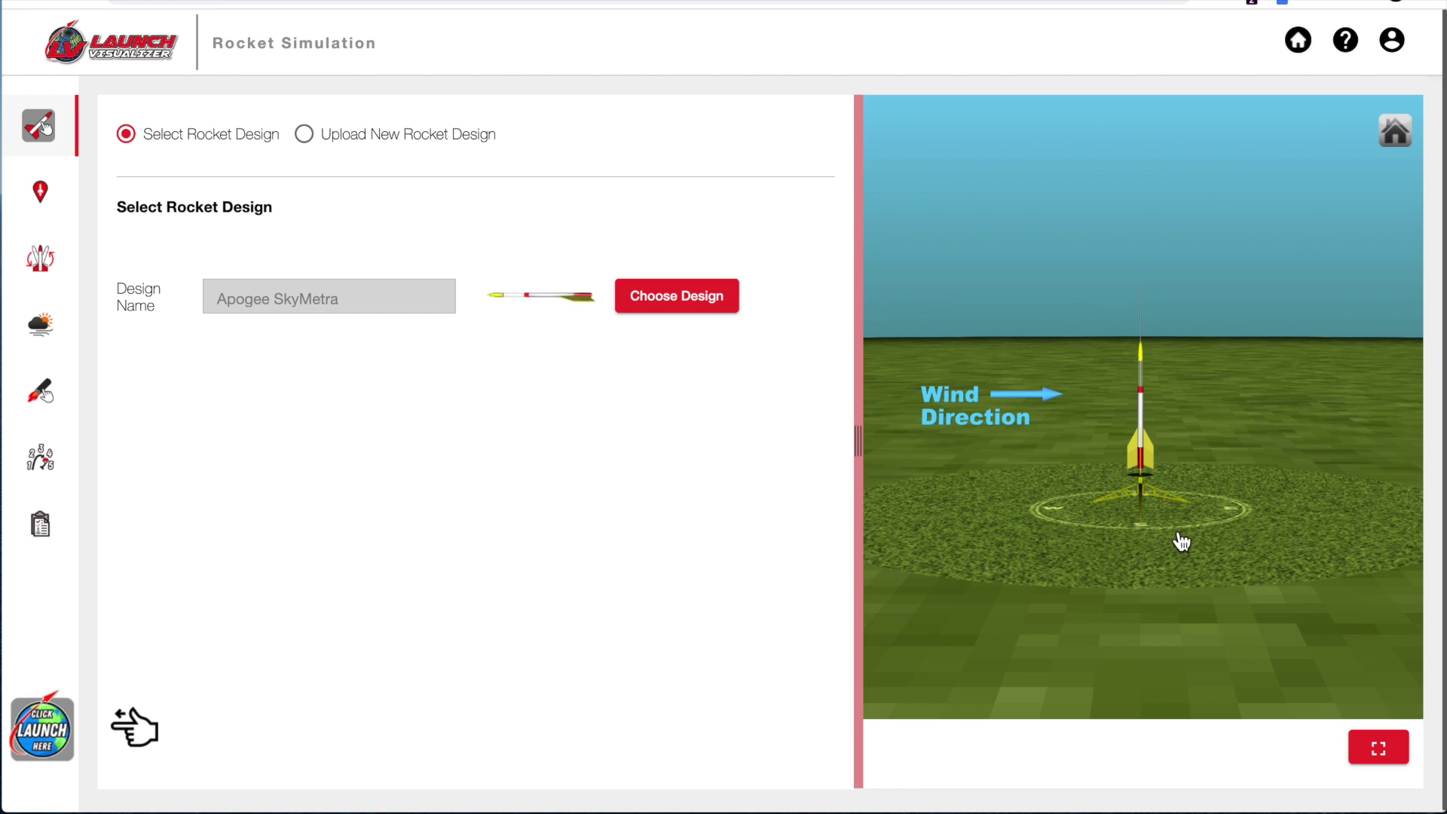
left_click_drag(1181, 542, 1205, 572)
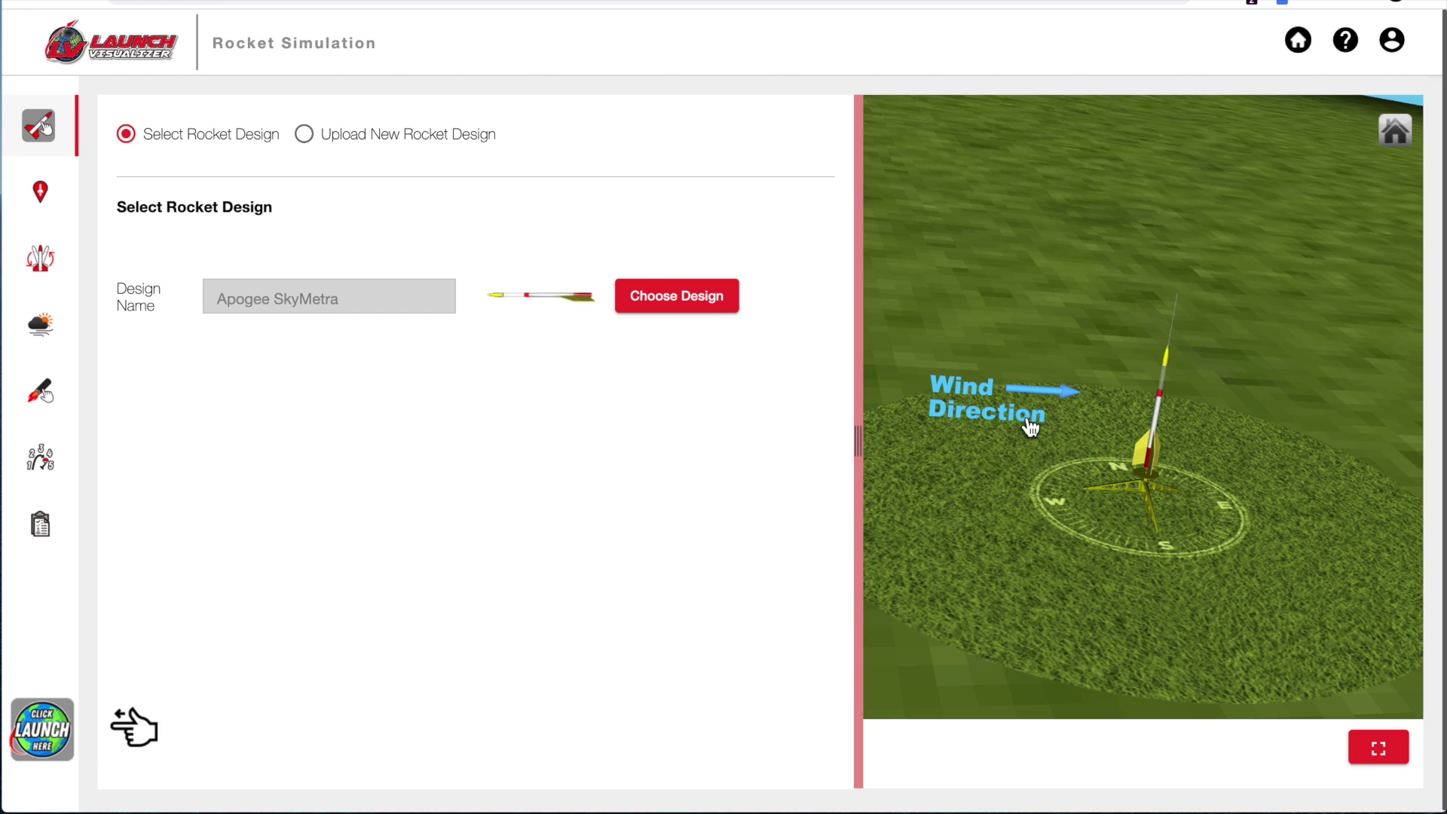
left_click_drag(1121, 522, 1094, 414)
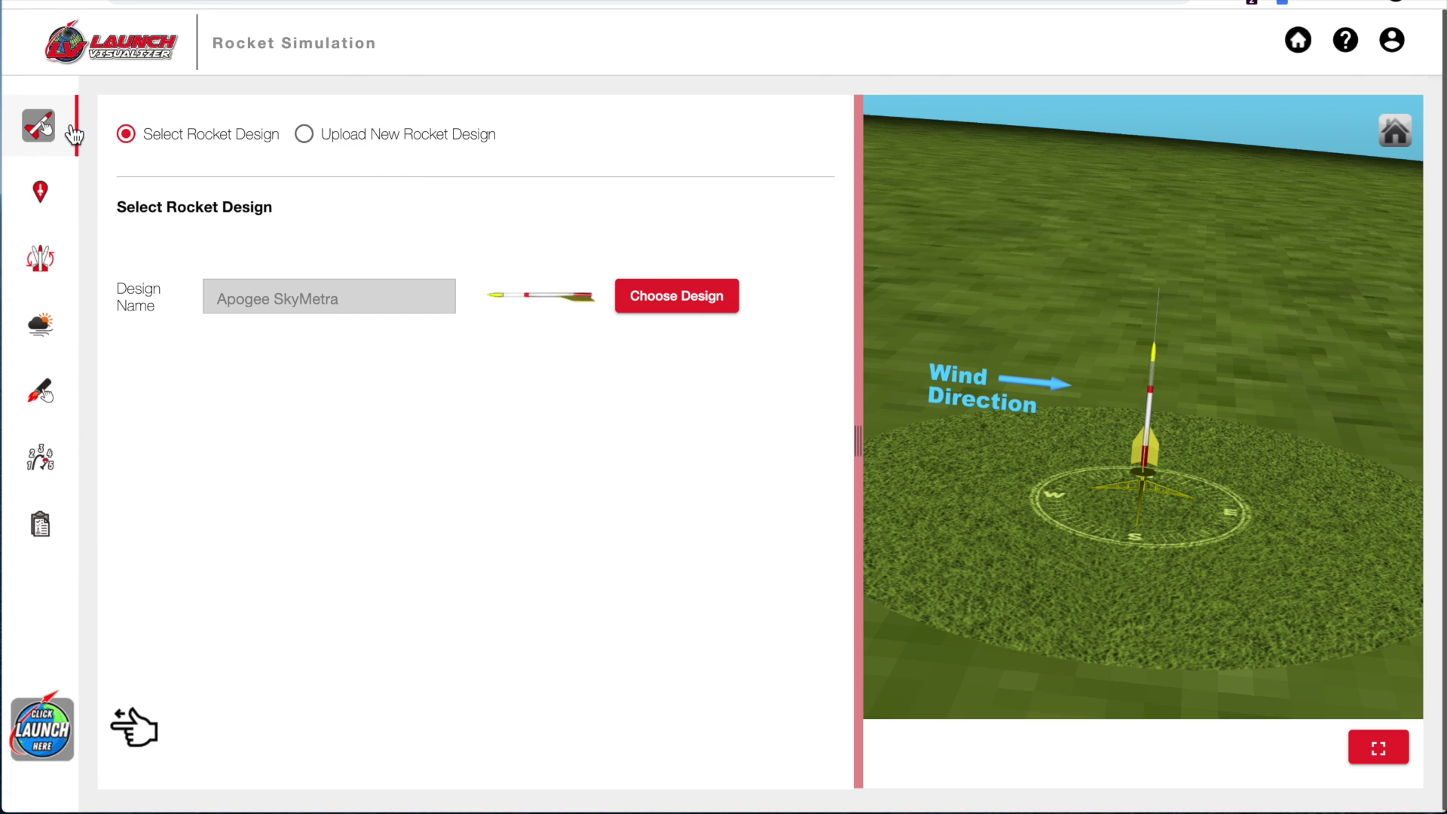
Search 'haw' and set Hawaii Kai Rocketeers #782 as the launch site
left_click(46, 197)
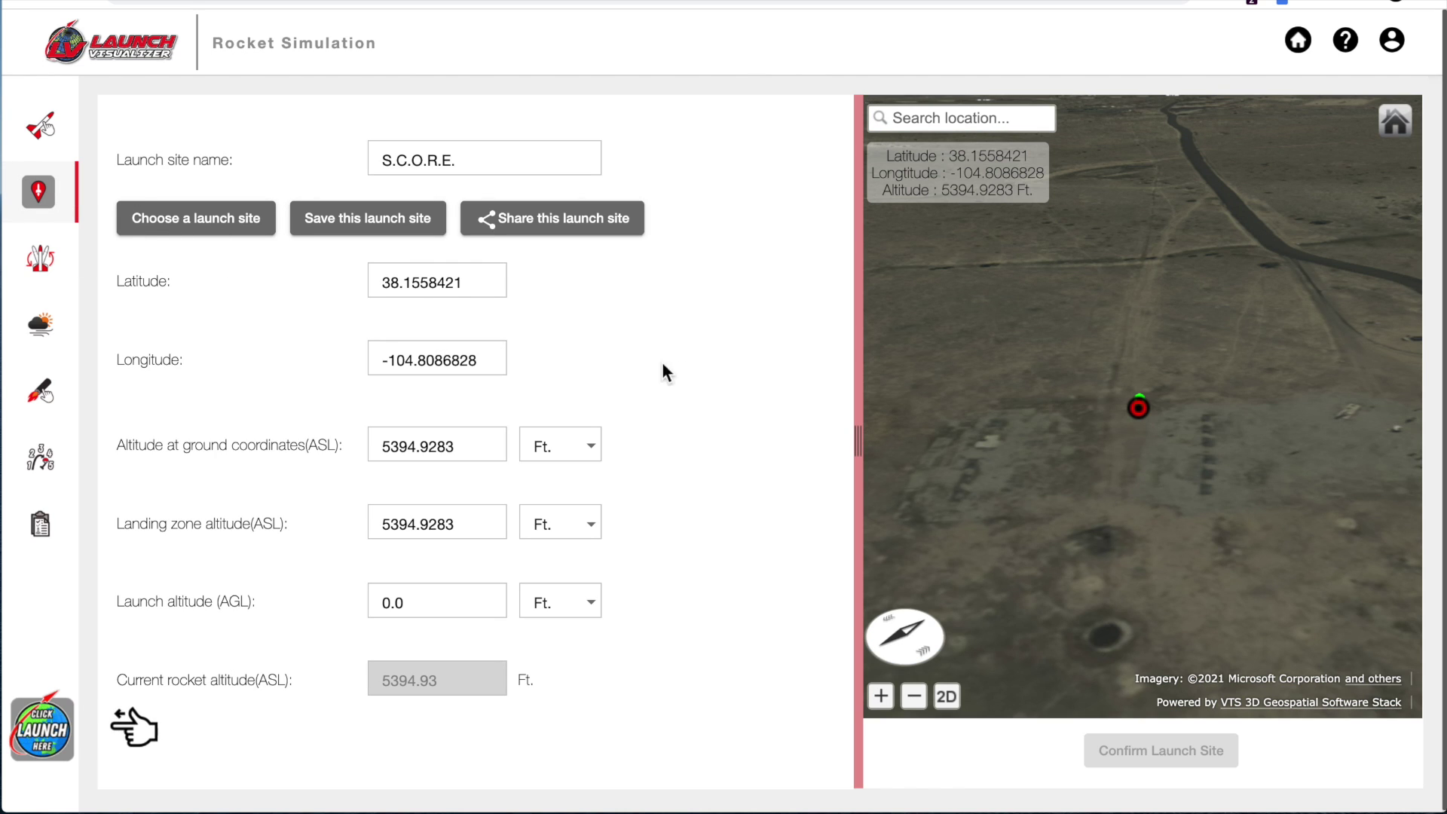
left_click(212, 222)
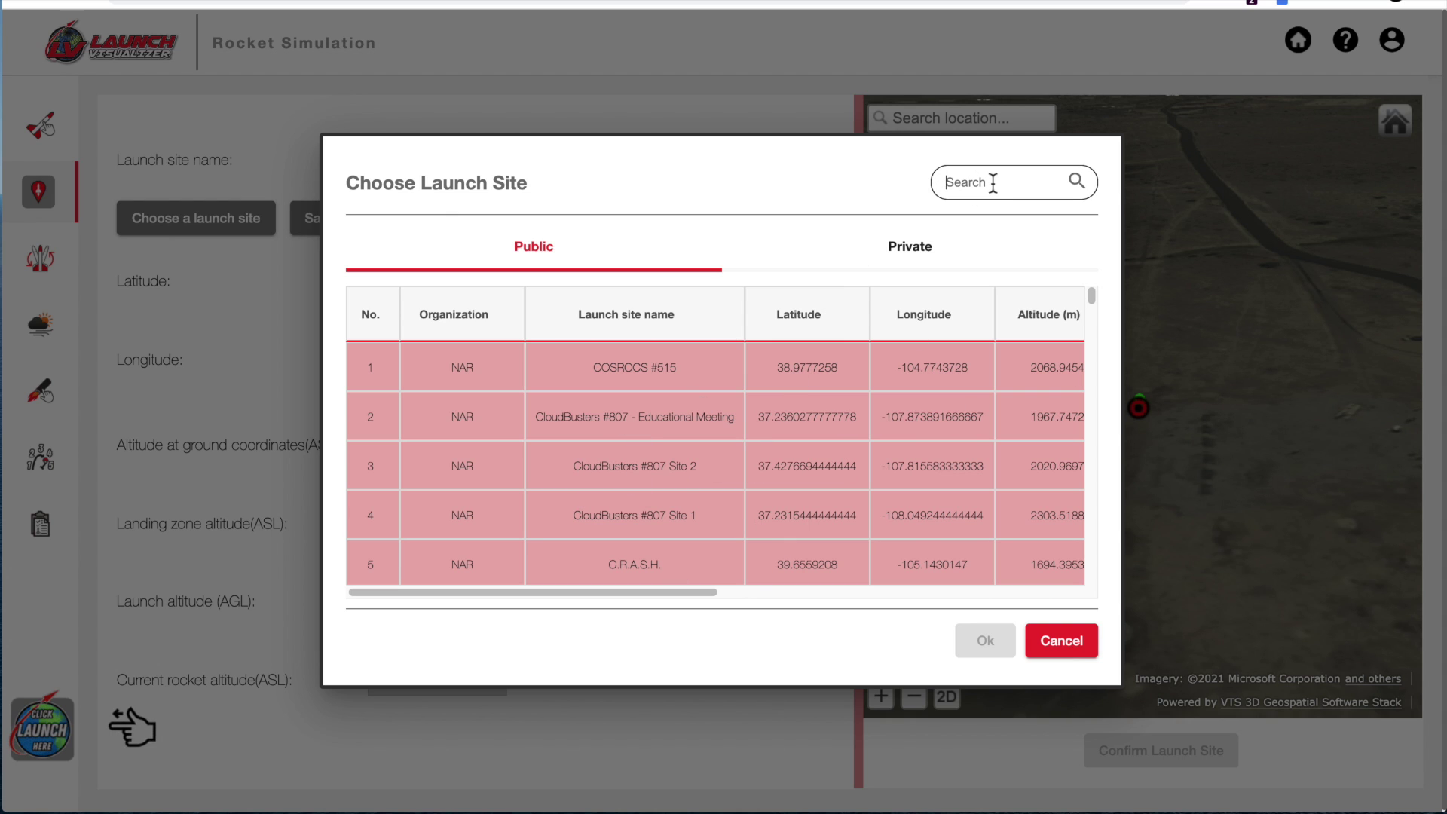
type("haw")
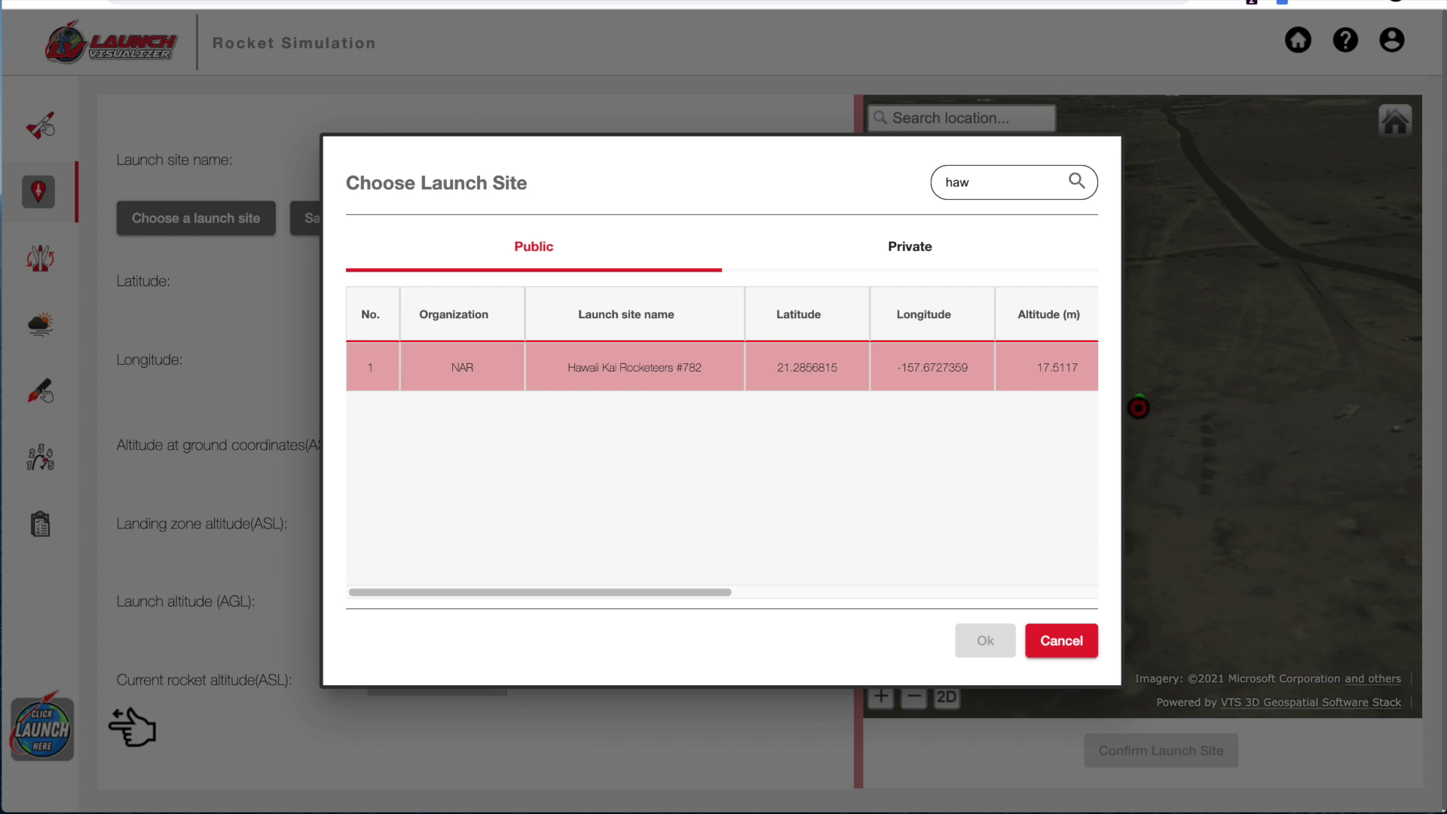
left_click(630, 383)
left_click(981, 640)
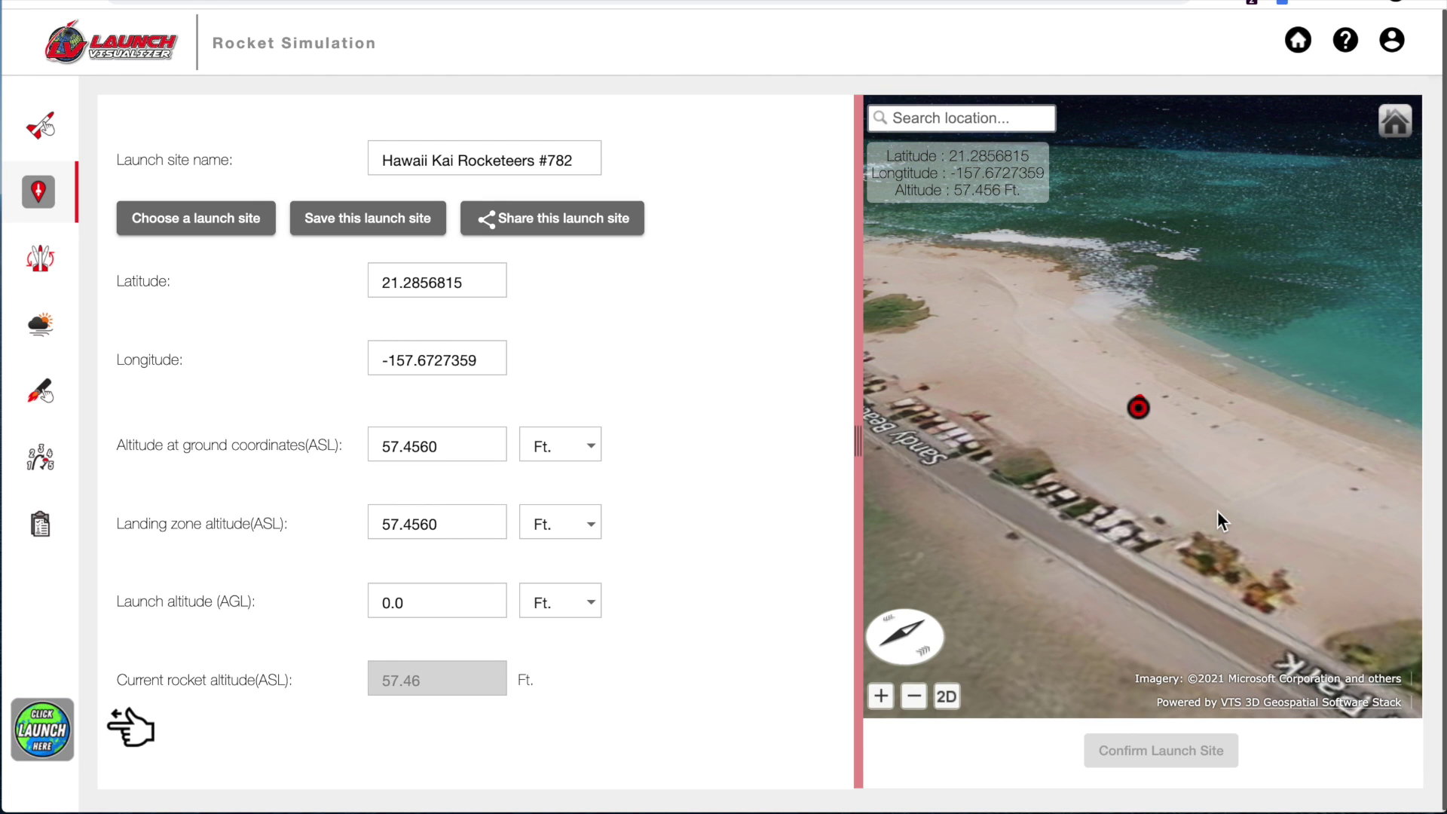
mouse_move(1218, 509)
right_mouse_down()
mouse_move(1011, 532)
mouse_move(919, 576)
mouse_move(1136, 481)
right_mouse_up()
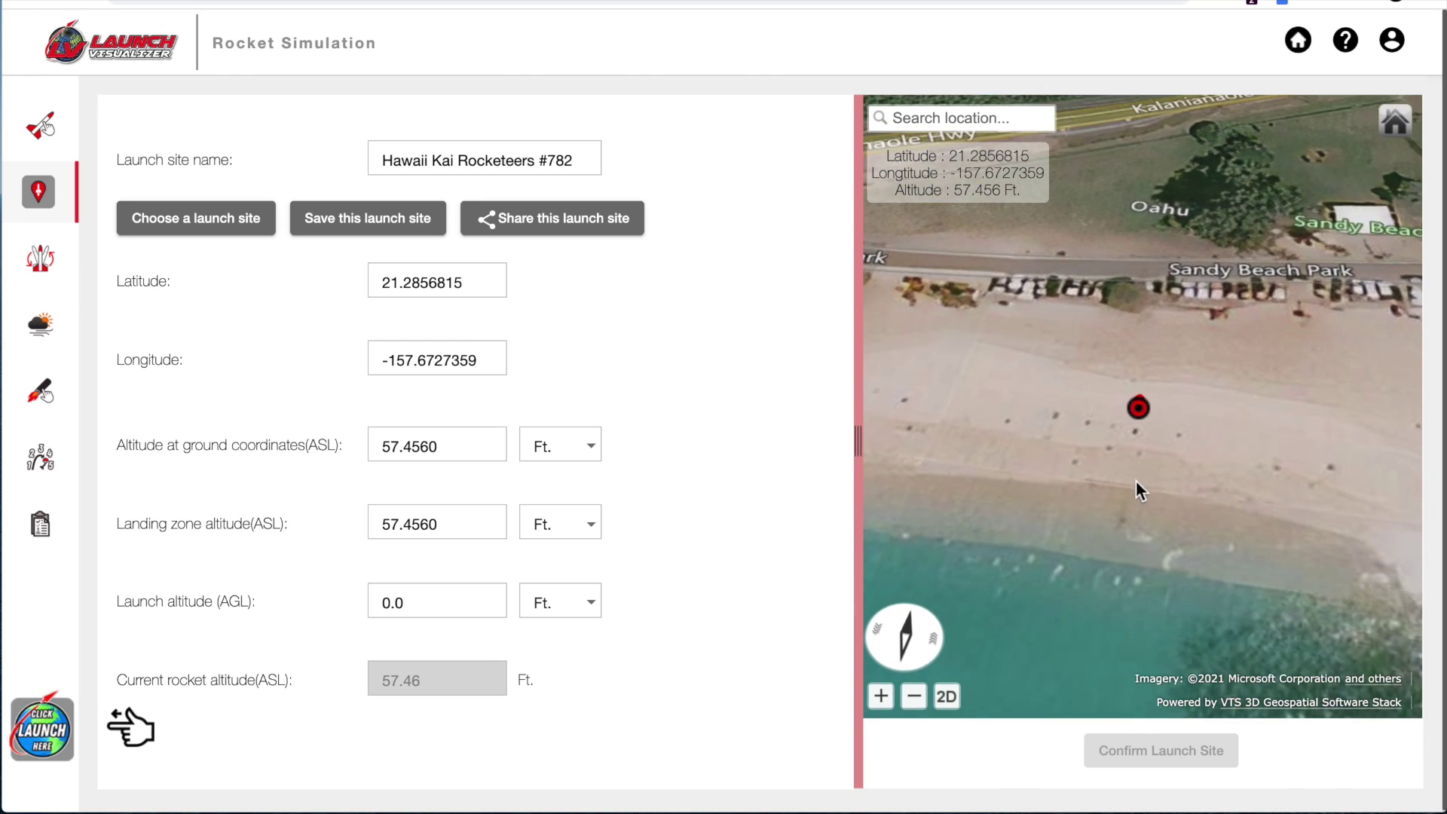
scroll(1137, 481, "down", 5)
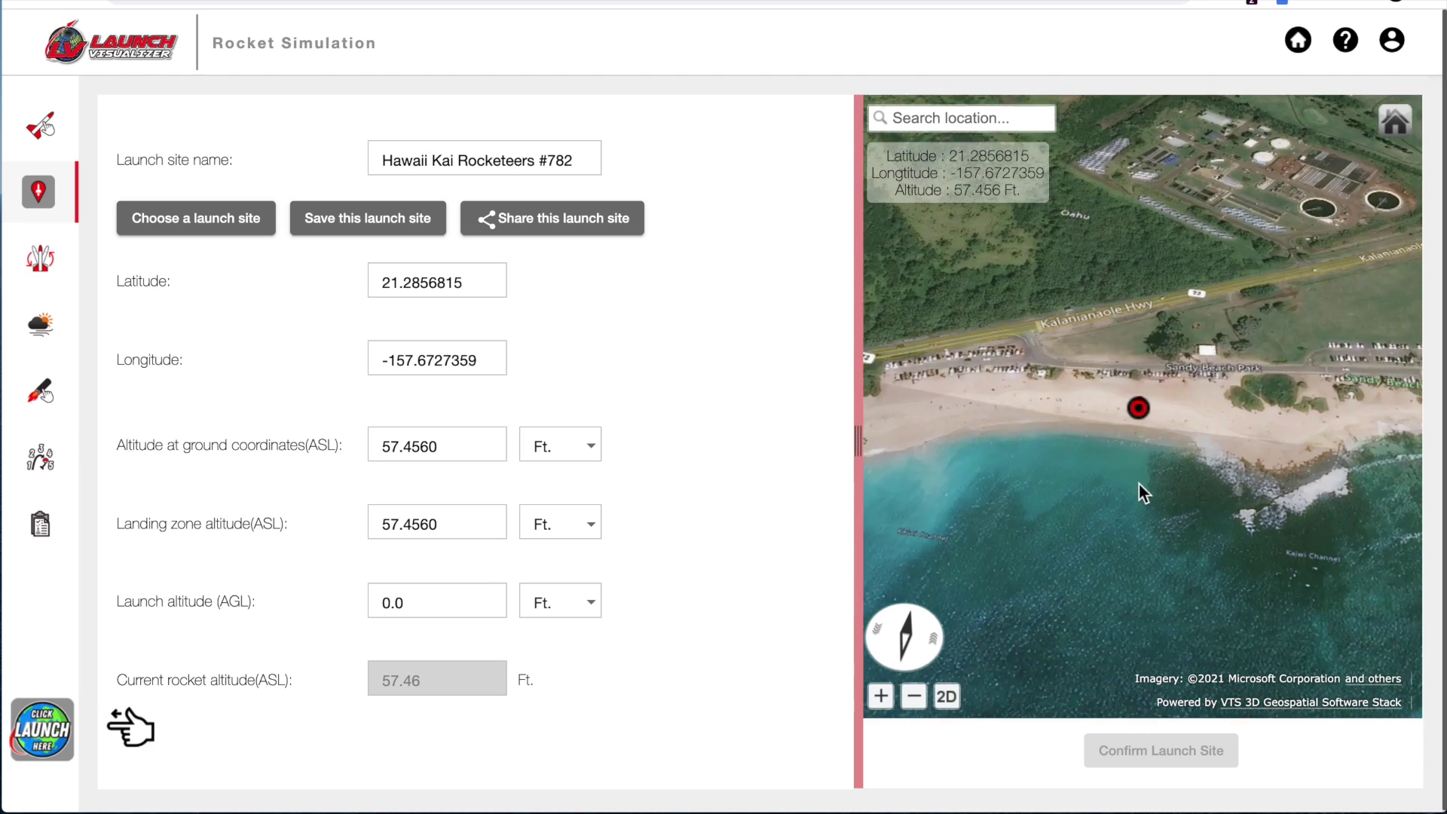
scroll(1138, 485, "down", 3)
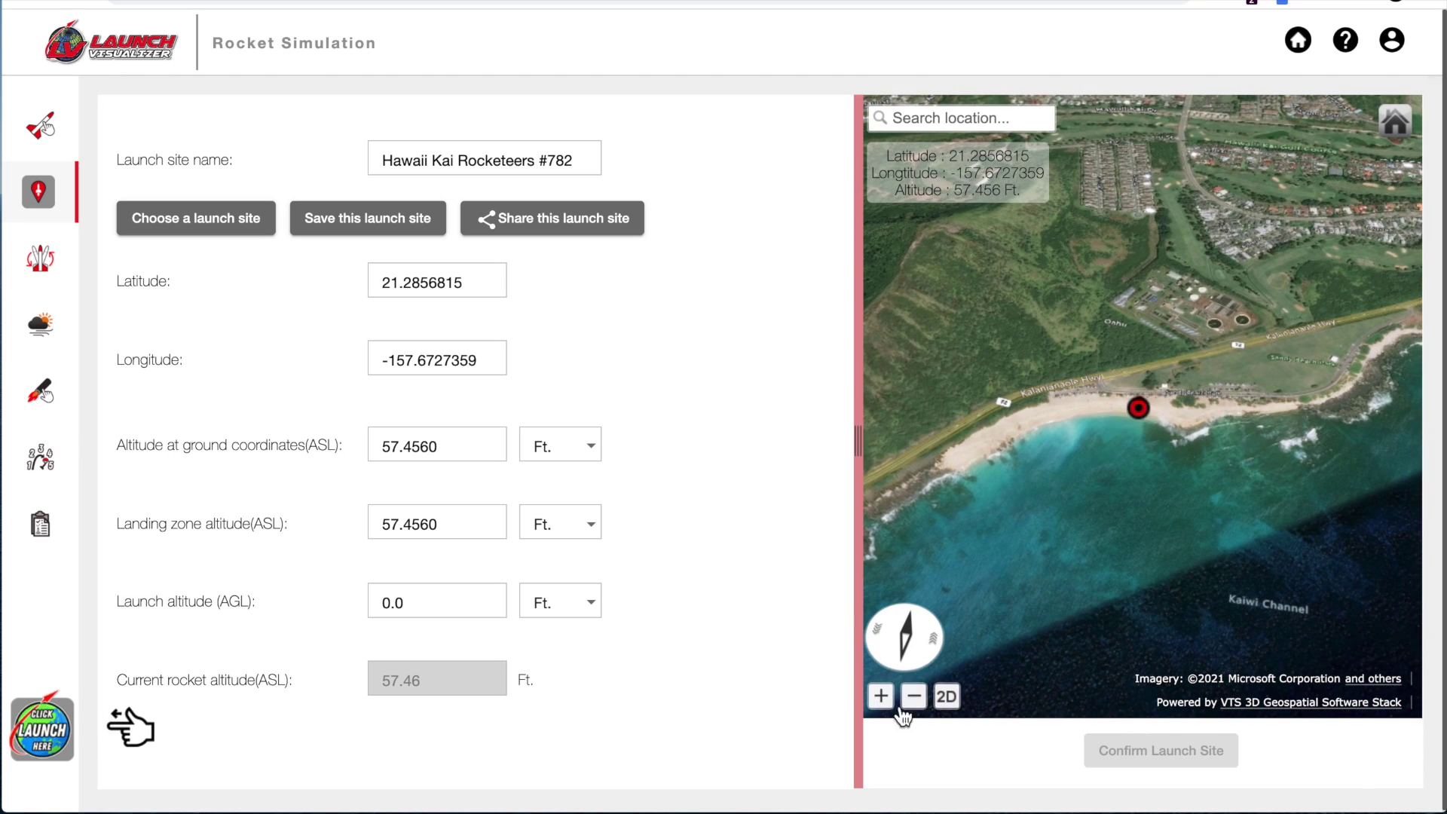
mouse_move(895, 648)
left_mouse_down()
mouse_move(913, 649)
mouse_move(916, 633)
mouse_move(889, 535)
mouse_move(879, 517)
mouse_move(848, 518)
left_mouse_up()
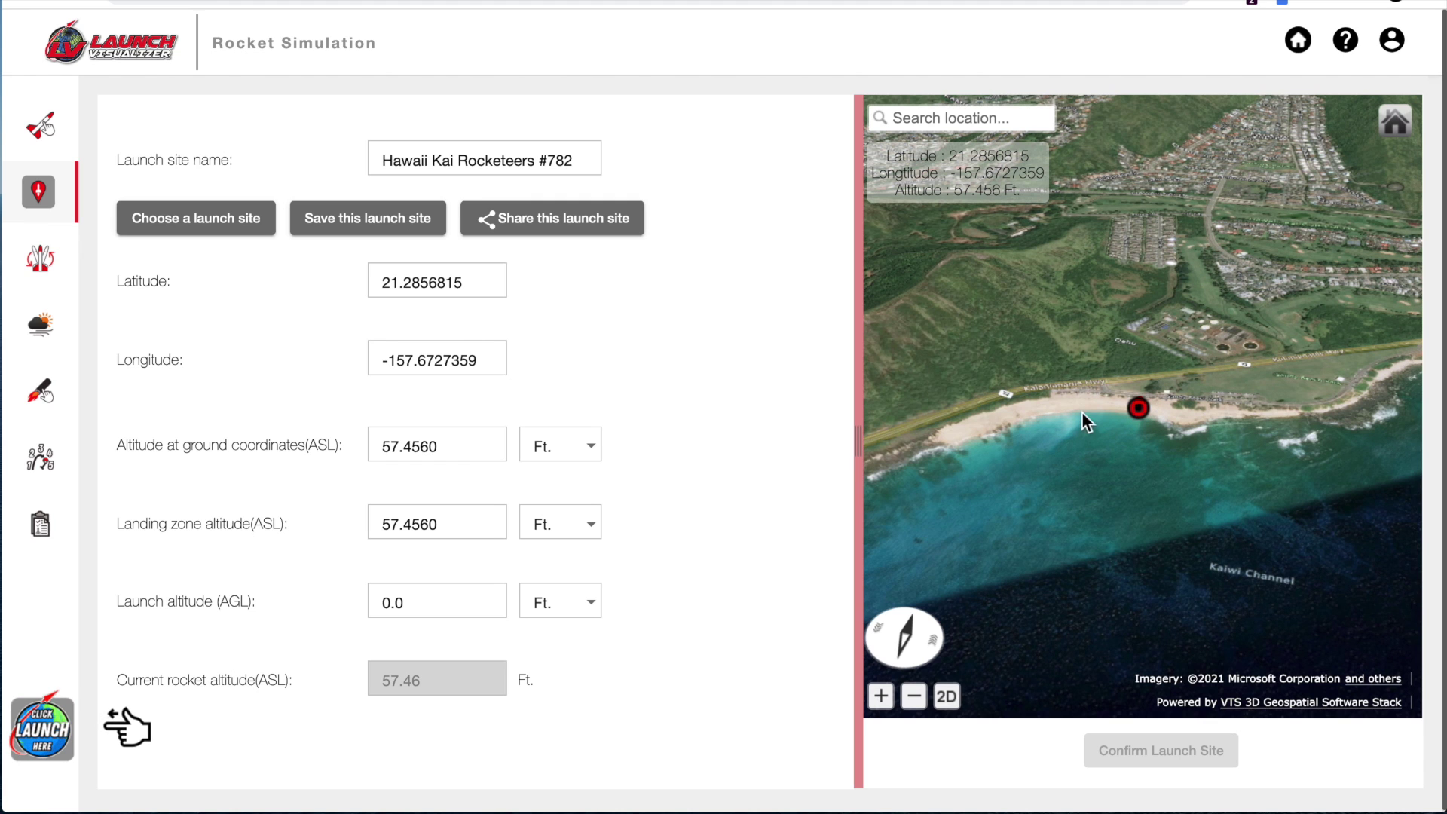
left_click_drag(914, 624, 972, 671)
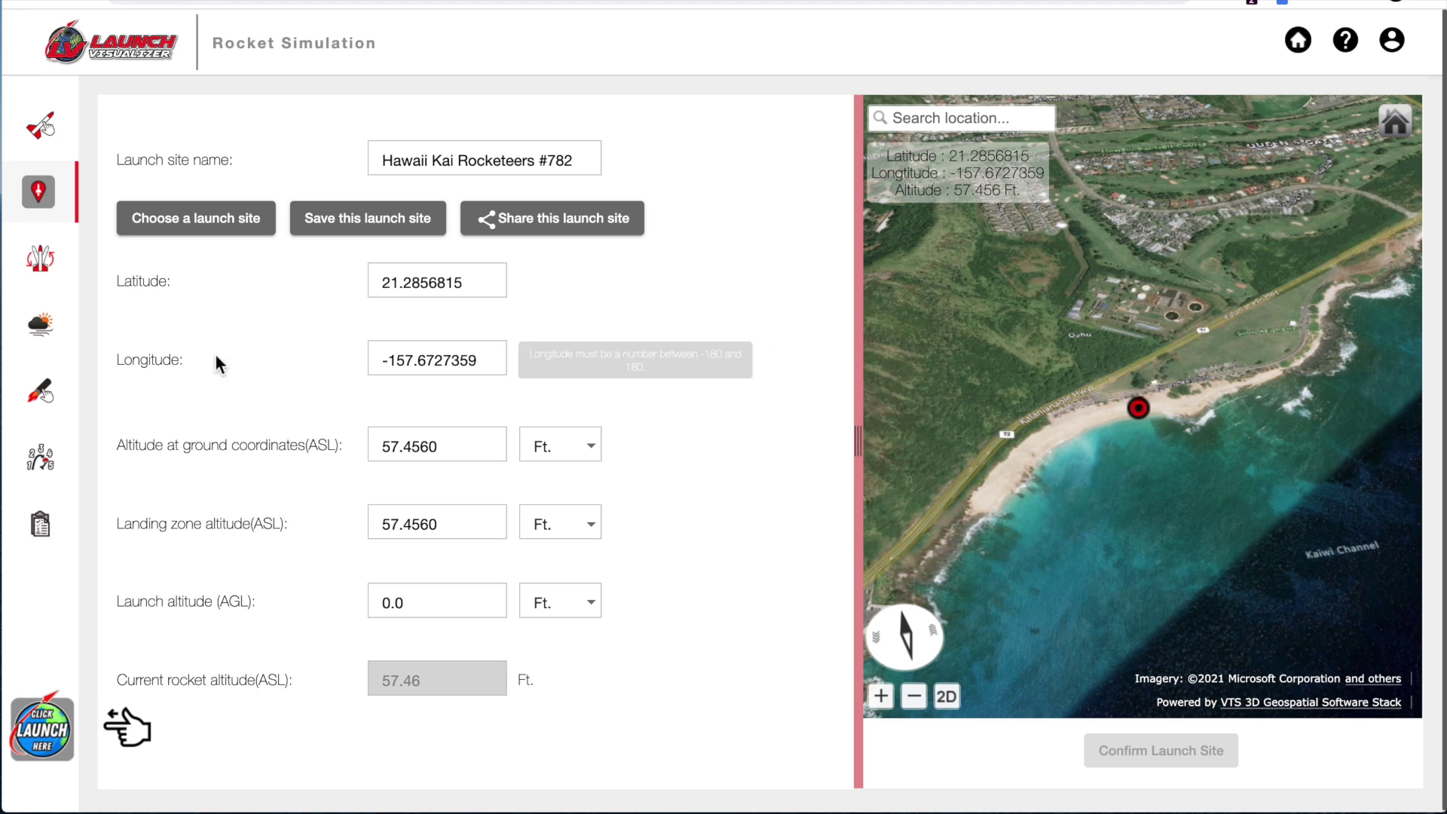
Set a 10.52° launch angle from vertical and a 304.7° launch guide azimuth
left_click(43, 265)
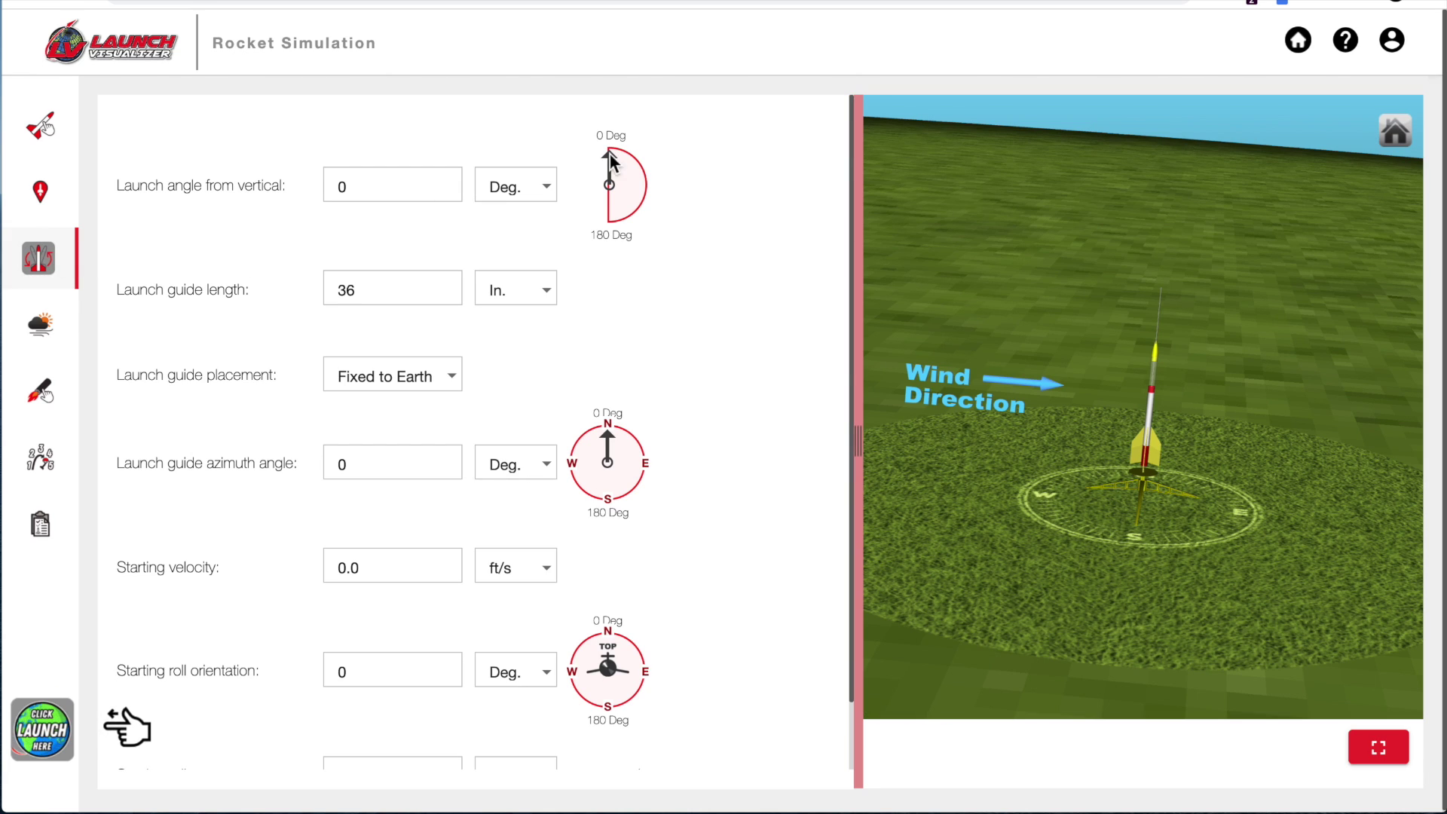
left_click_drag(610, 161, 616, 164)
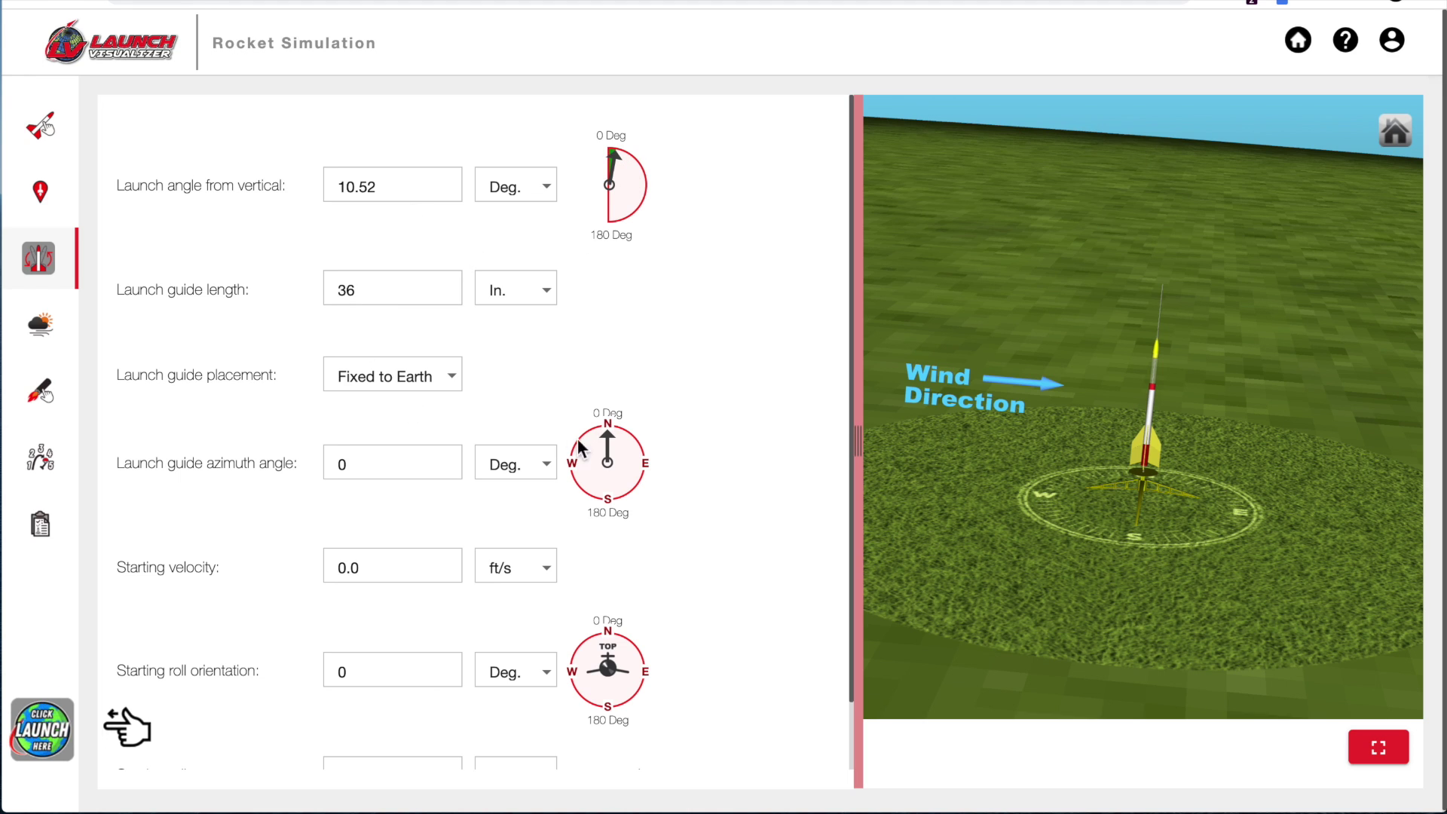
left_click_drag(610, 437, 577, 441)
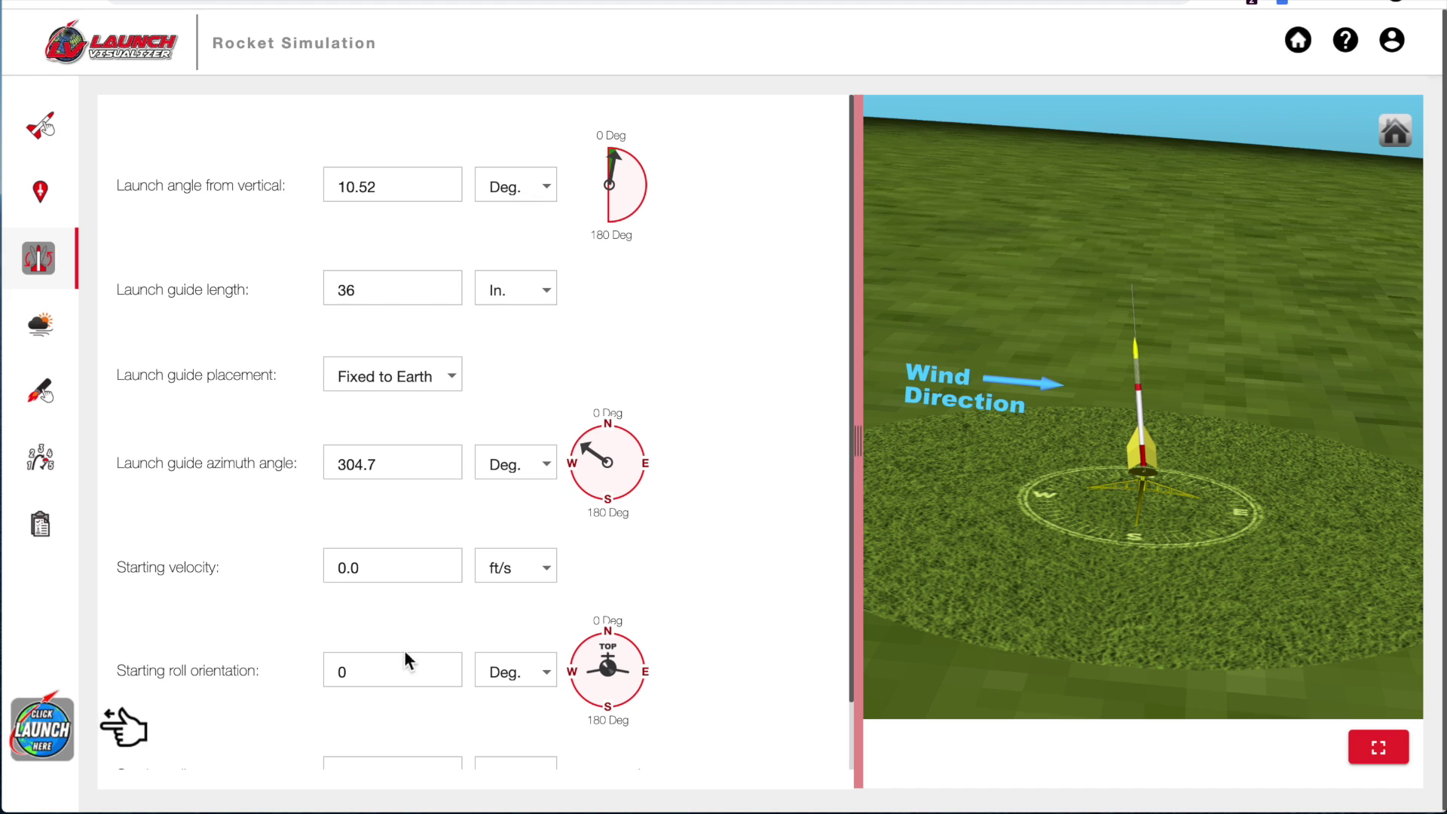
scroll(581, 585, "down", 2)
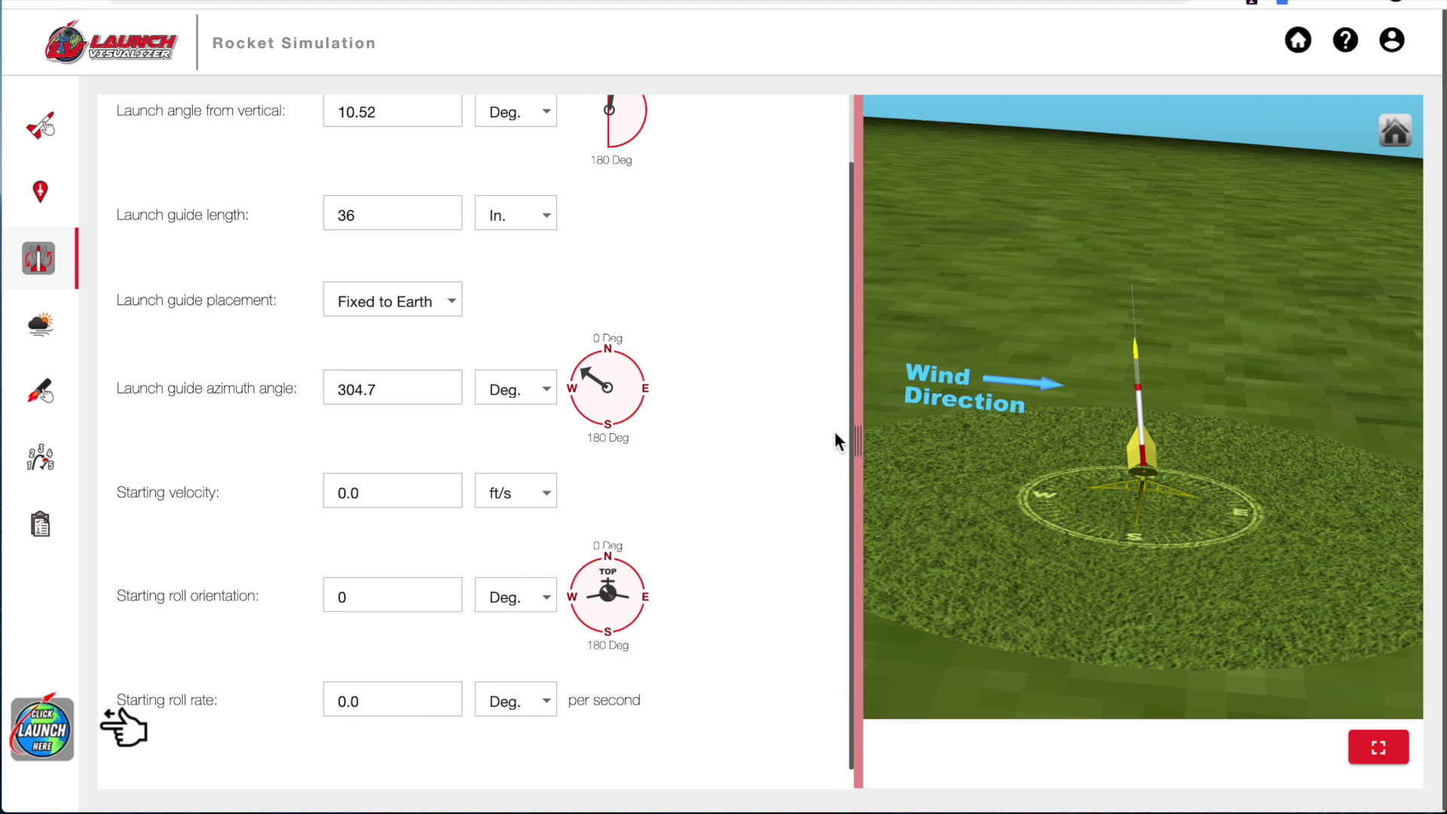
mouse_move(851, 408)
left_mouse_down()
mouse_move(844, 331)
mouse_move(846, 434)
mouse_move(844, 321)
mouse_move(846, 420)
left_mouse_up()
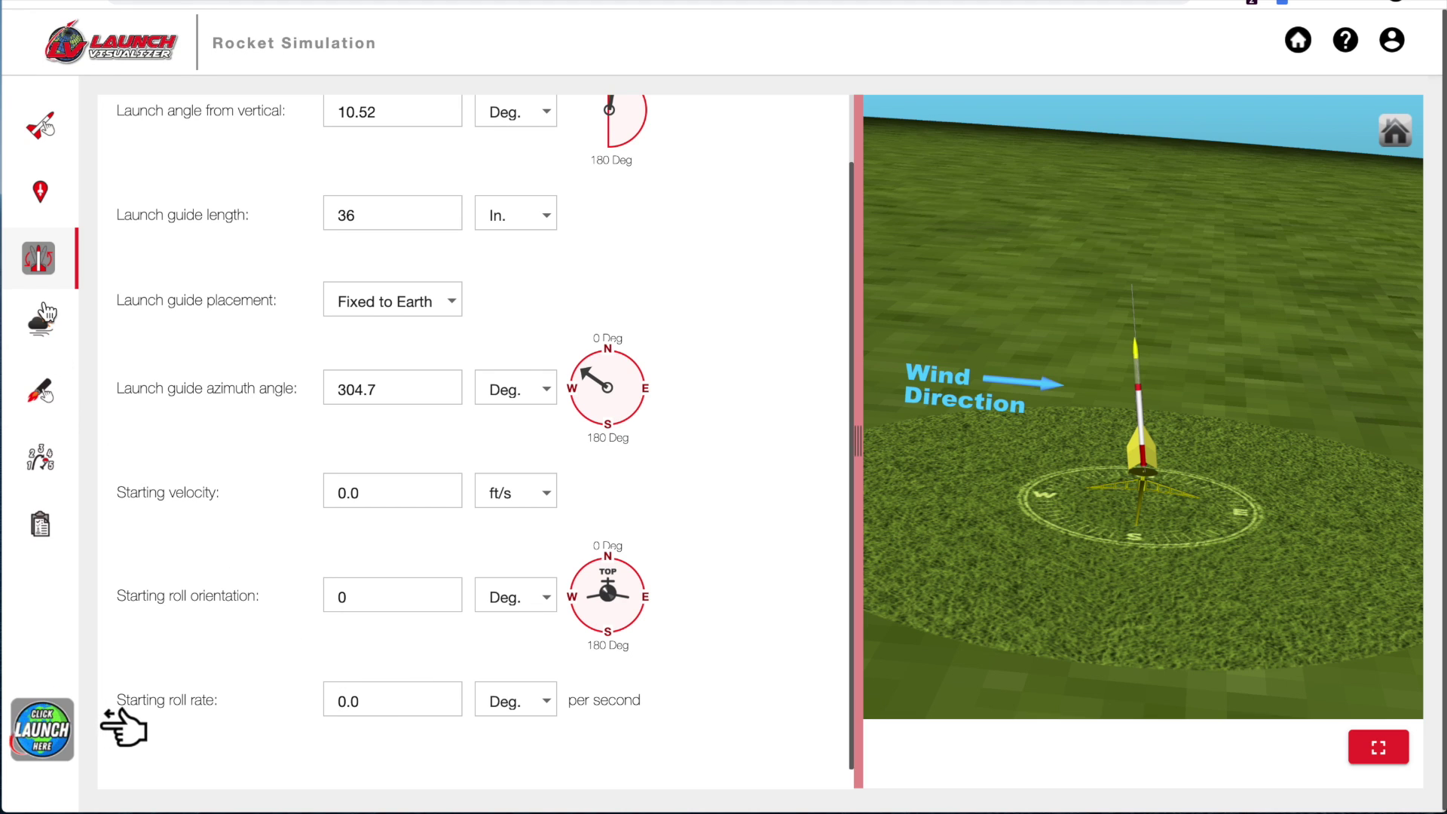
Switch the wind model to steady wind at all altitudes, keeping 8 MPH from 270°
left_click(43, 331)
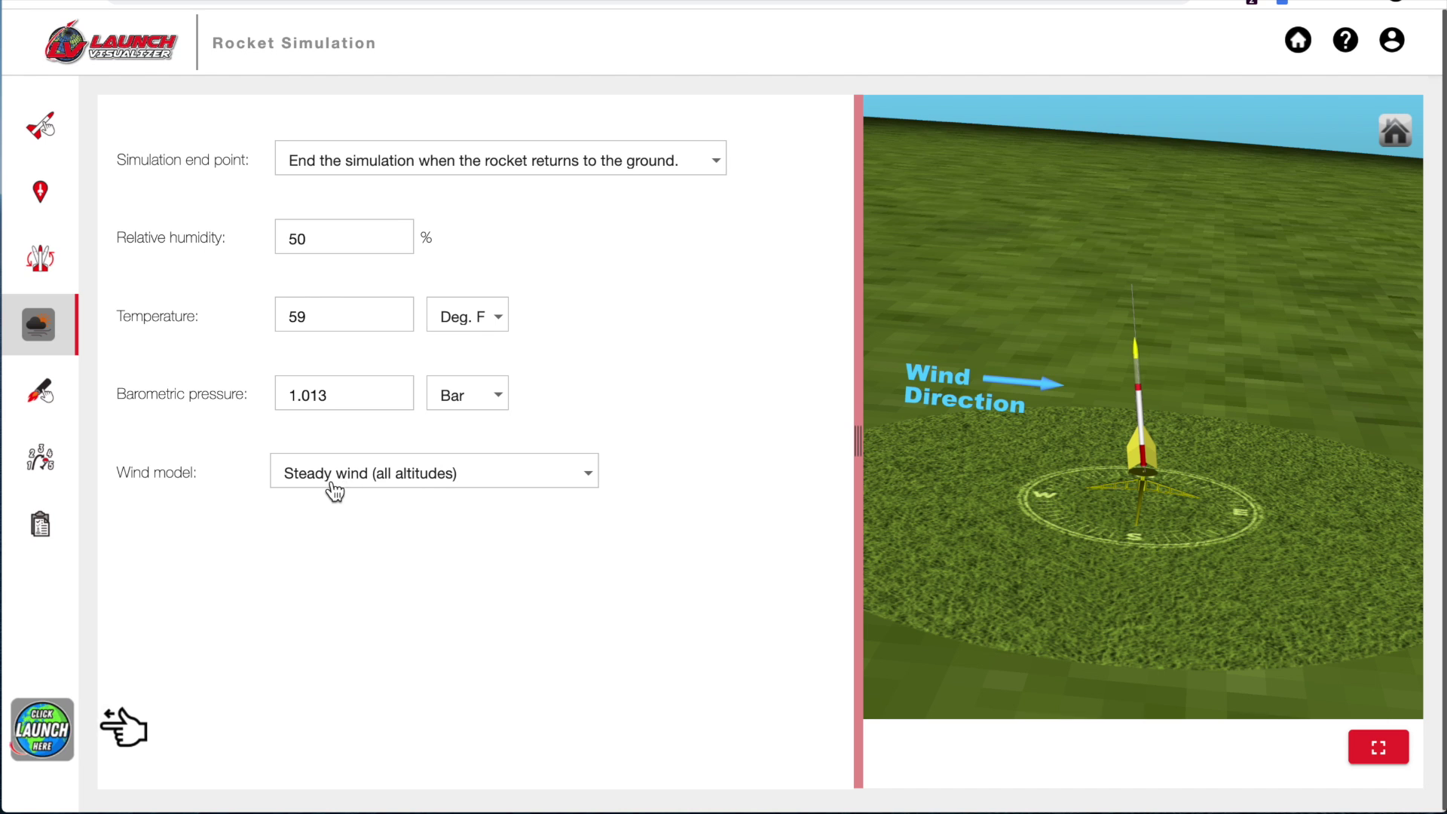
left_click(437, 486)
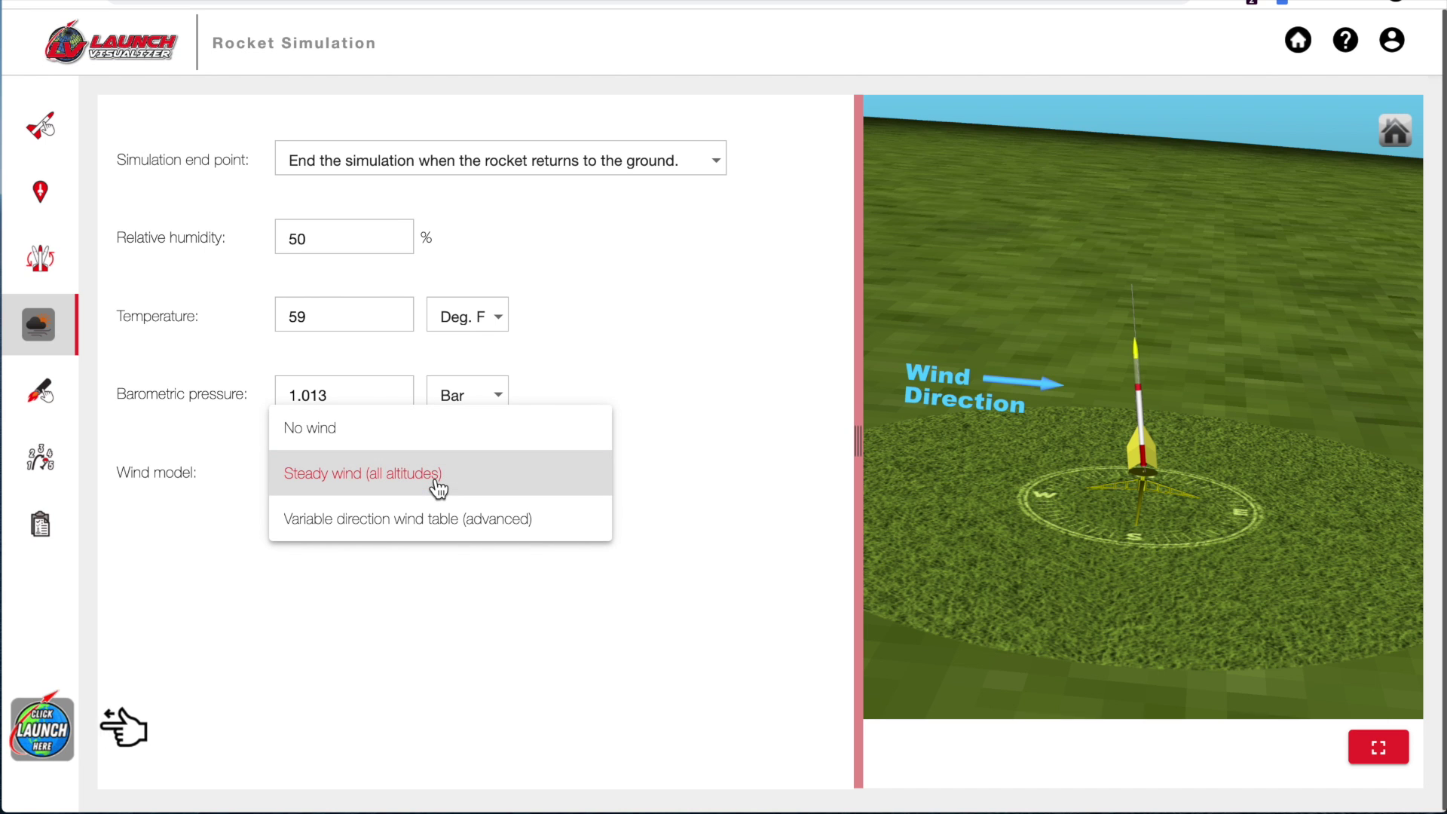
left_click(308, 482)
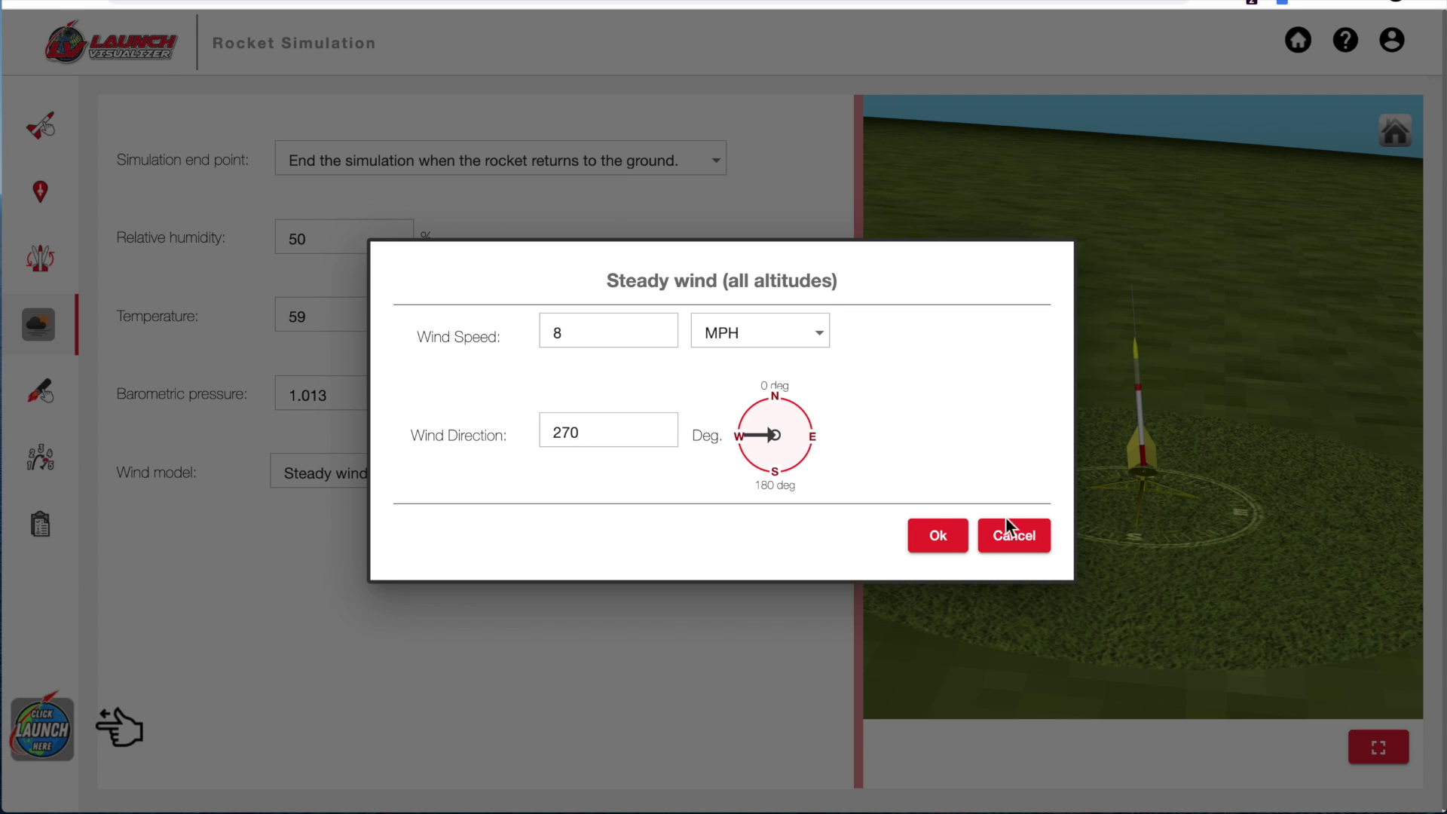
left_click(943, 542)
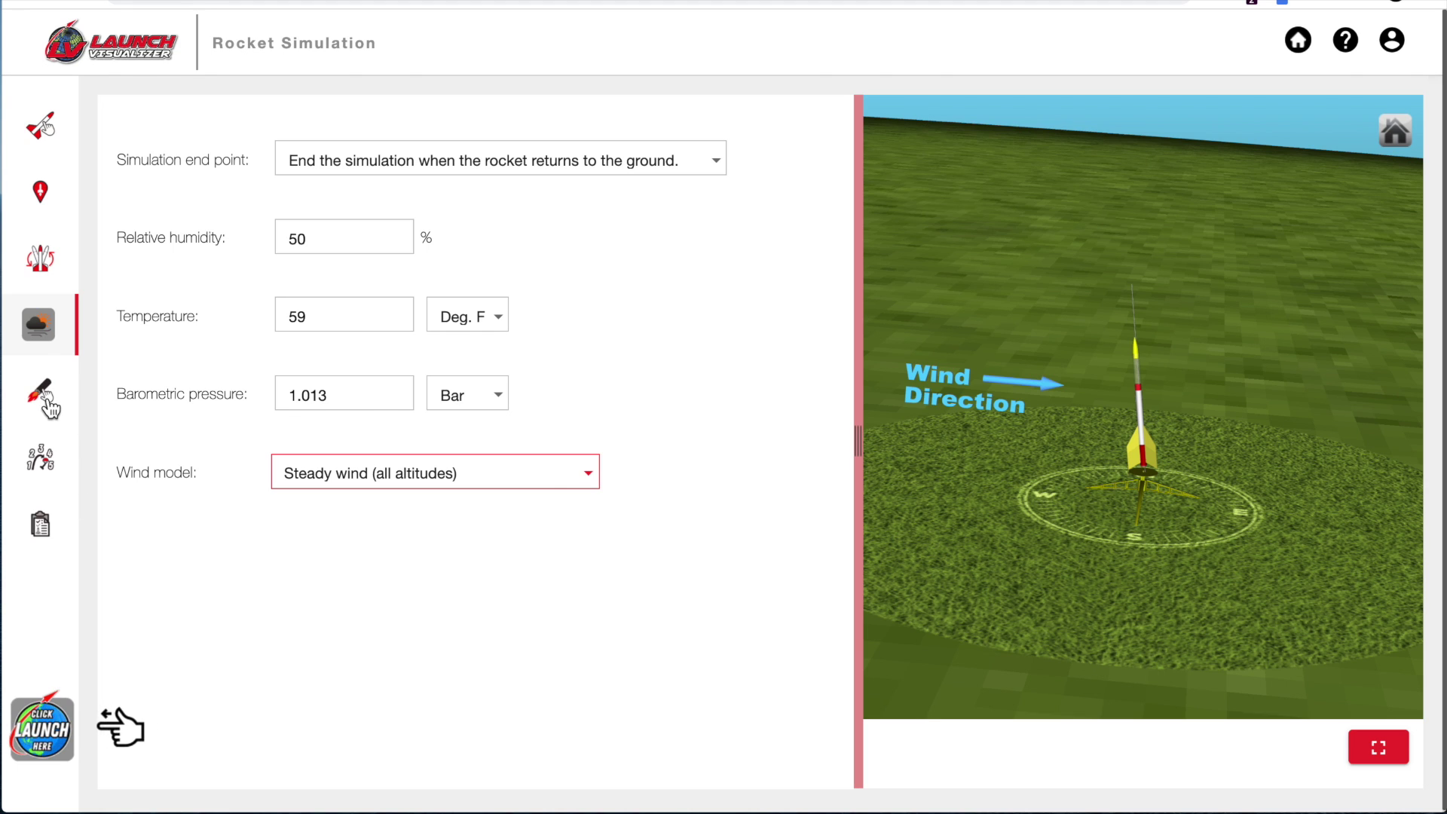
Show the engine table for both 18 mm stages and list stage 1's engine choices
left_click(47, 407)
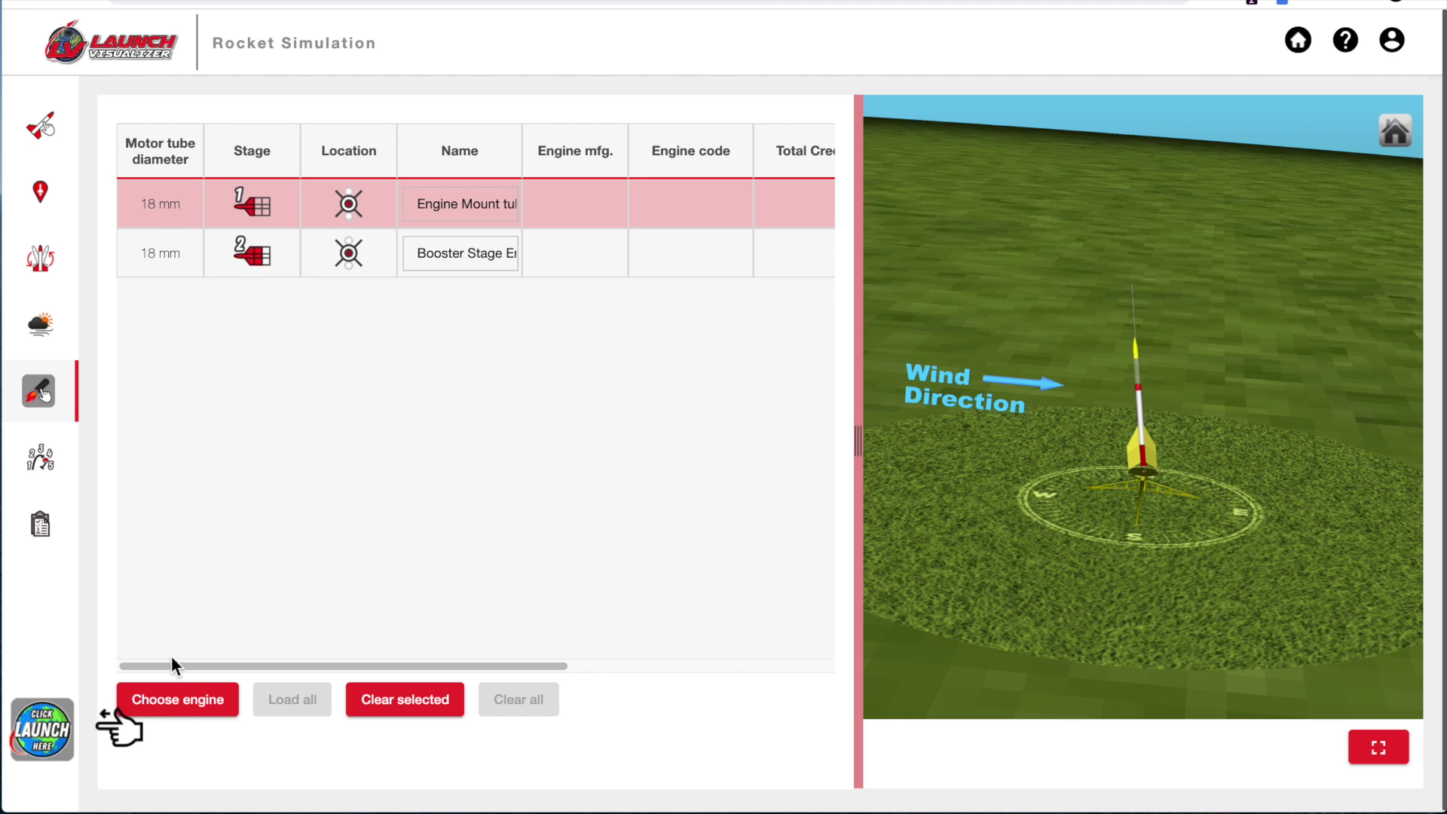
left_click(197, 712)
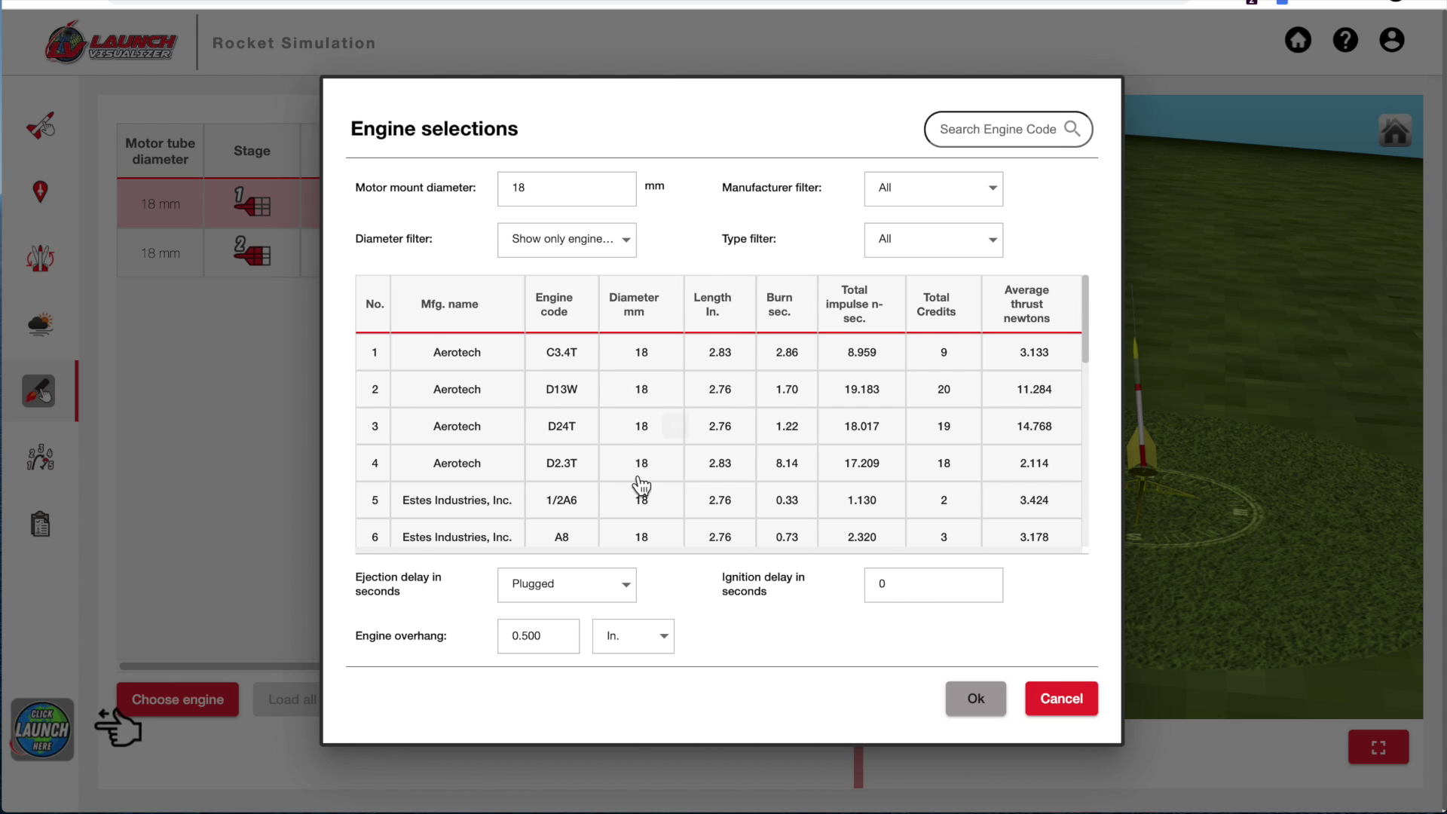
Give stage 1 an Estes Industries C6 engine with a 7-second ejection delay
scroll(639, 515, "down", 1)
scroll(639, 513, "down", 7)
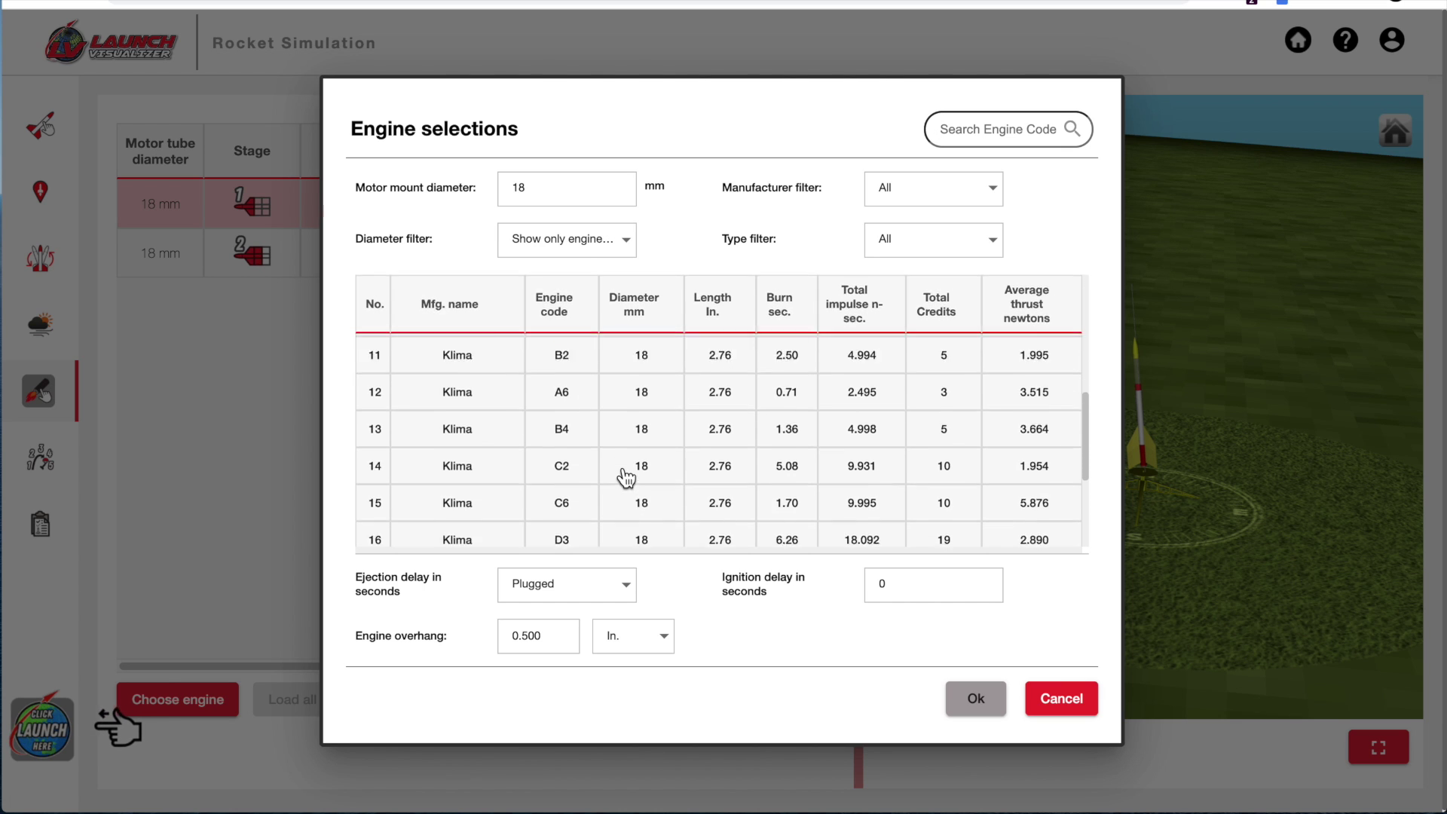
scroll(626, 479, "up", 5)
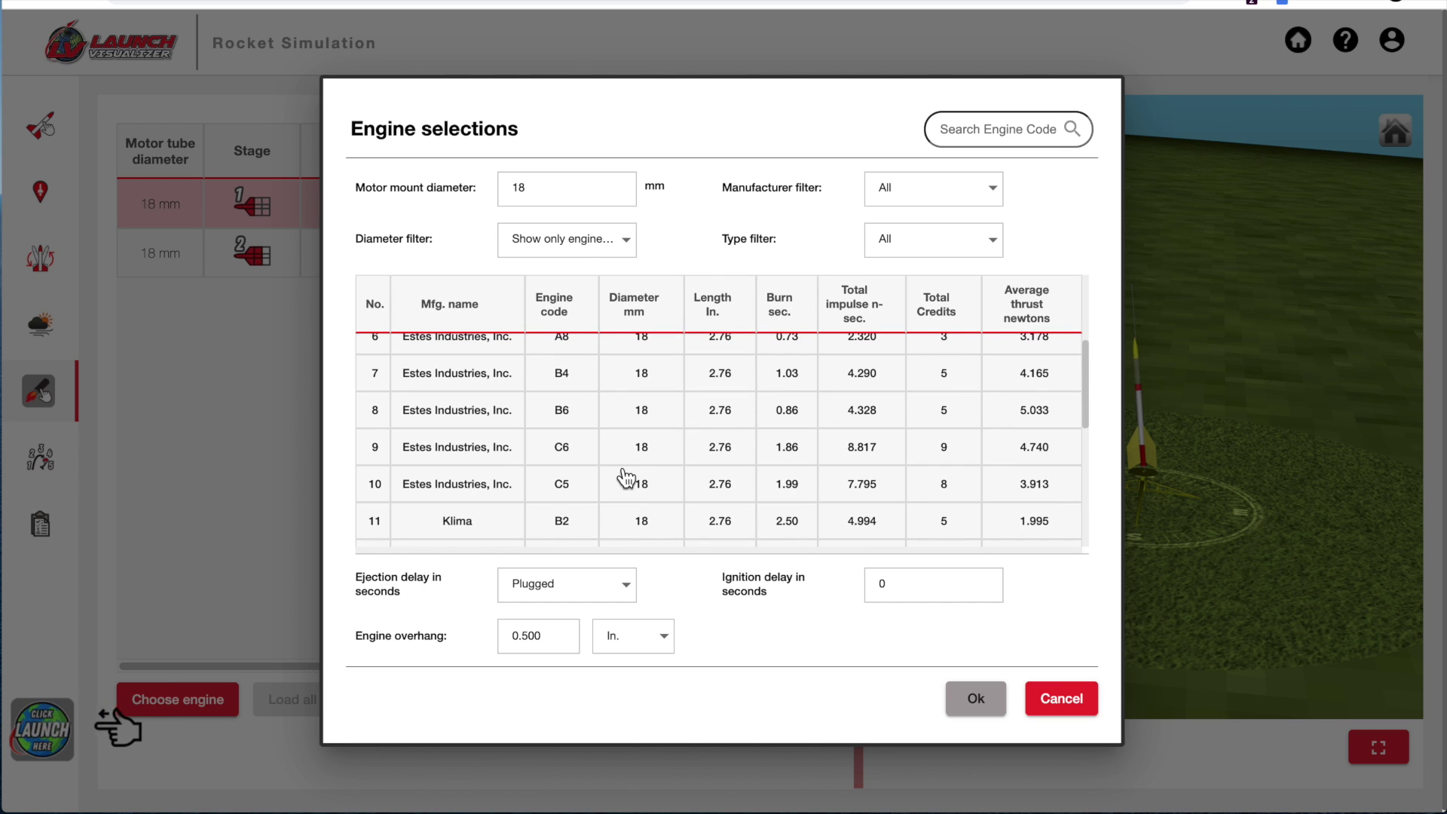
left_click(562, 452)
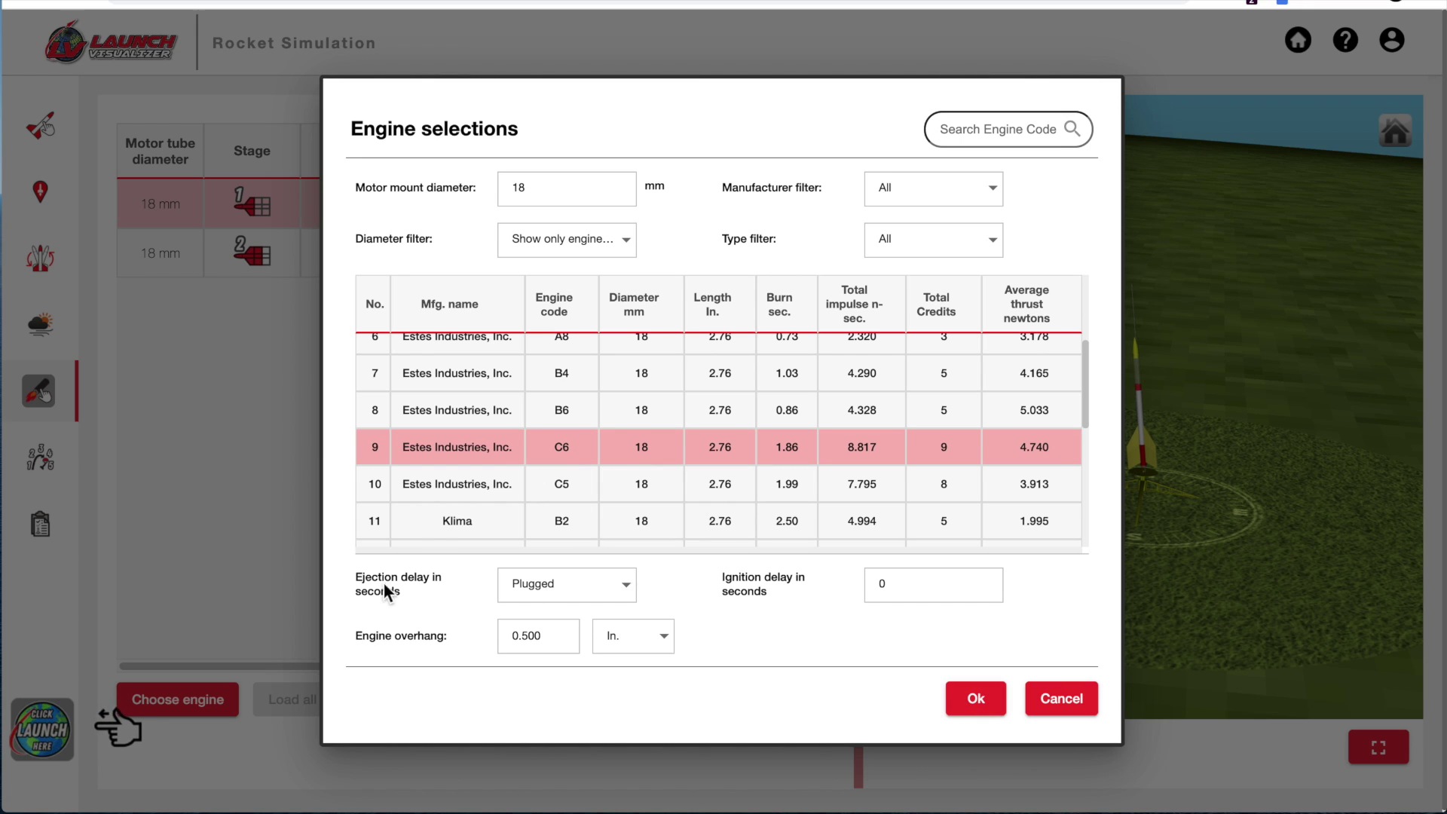
left_click(630, 595)
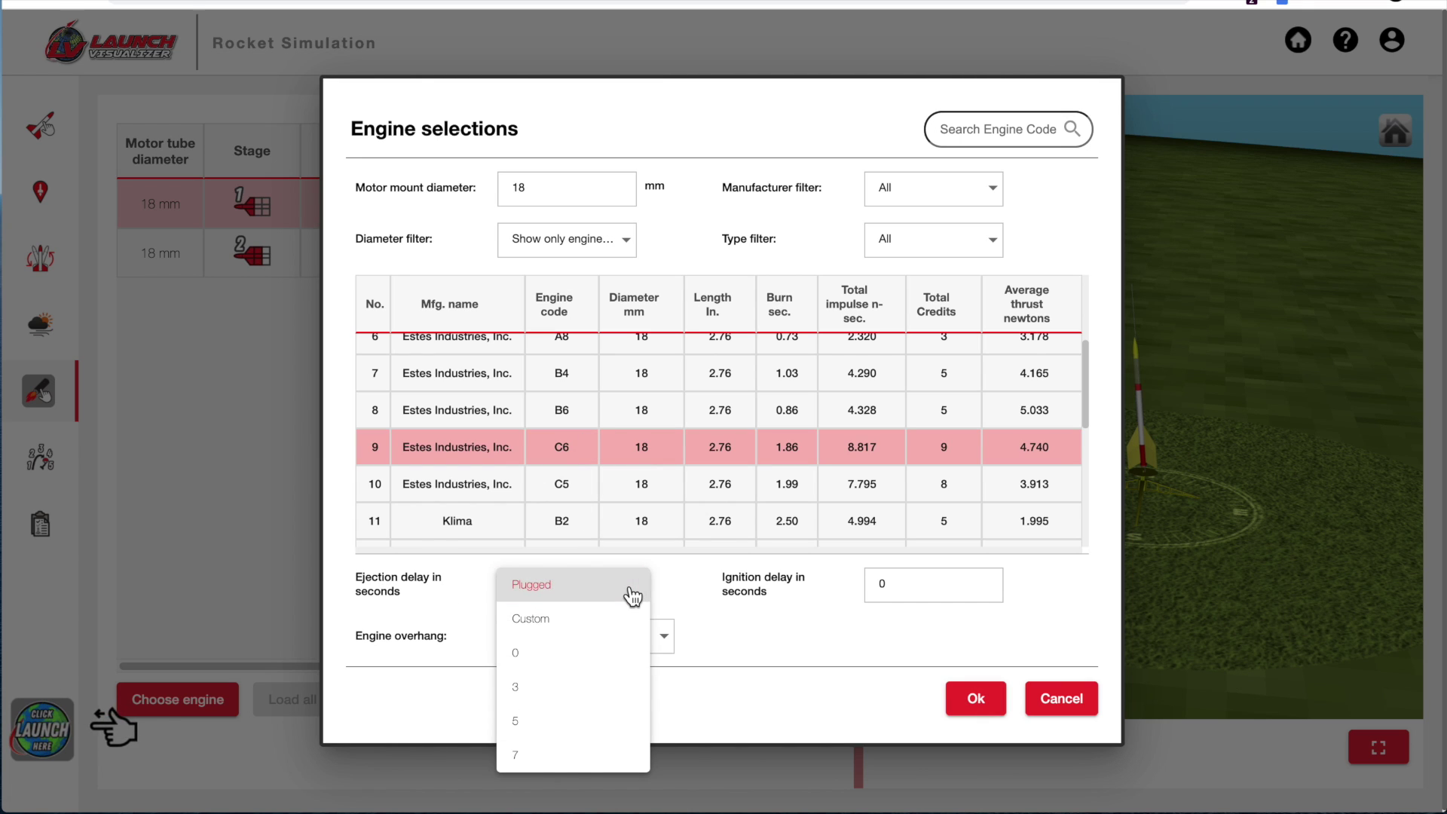
left_click(546, 752)
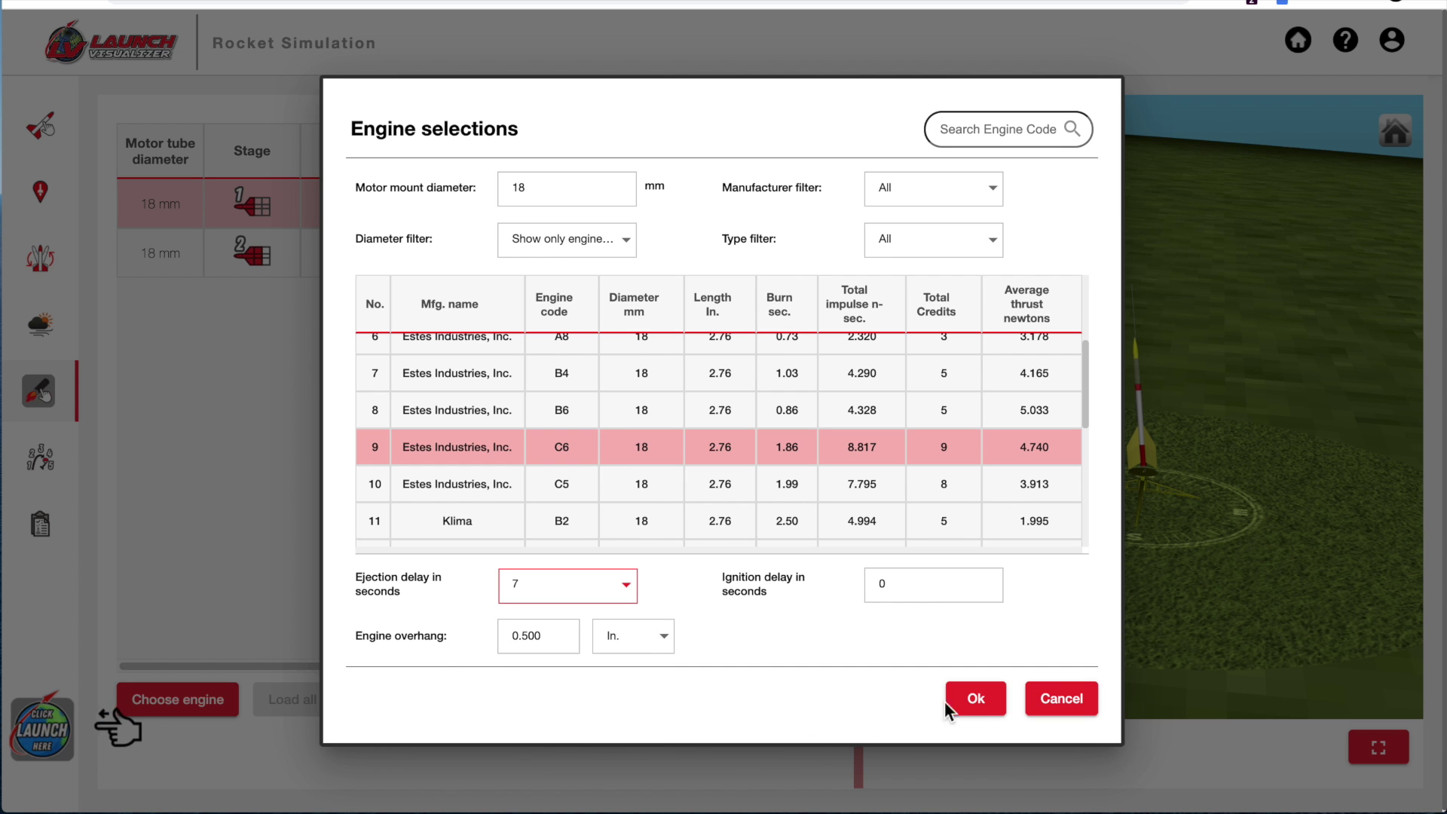
left_click(966, 695)
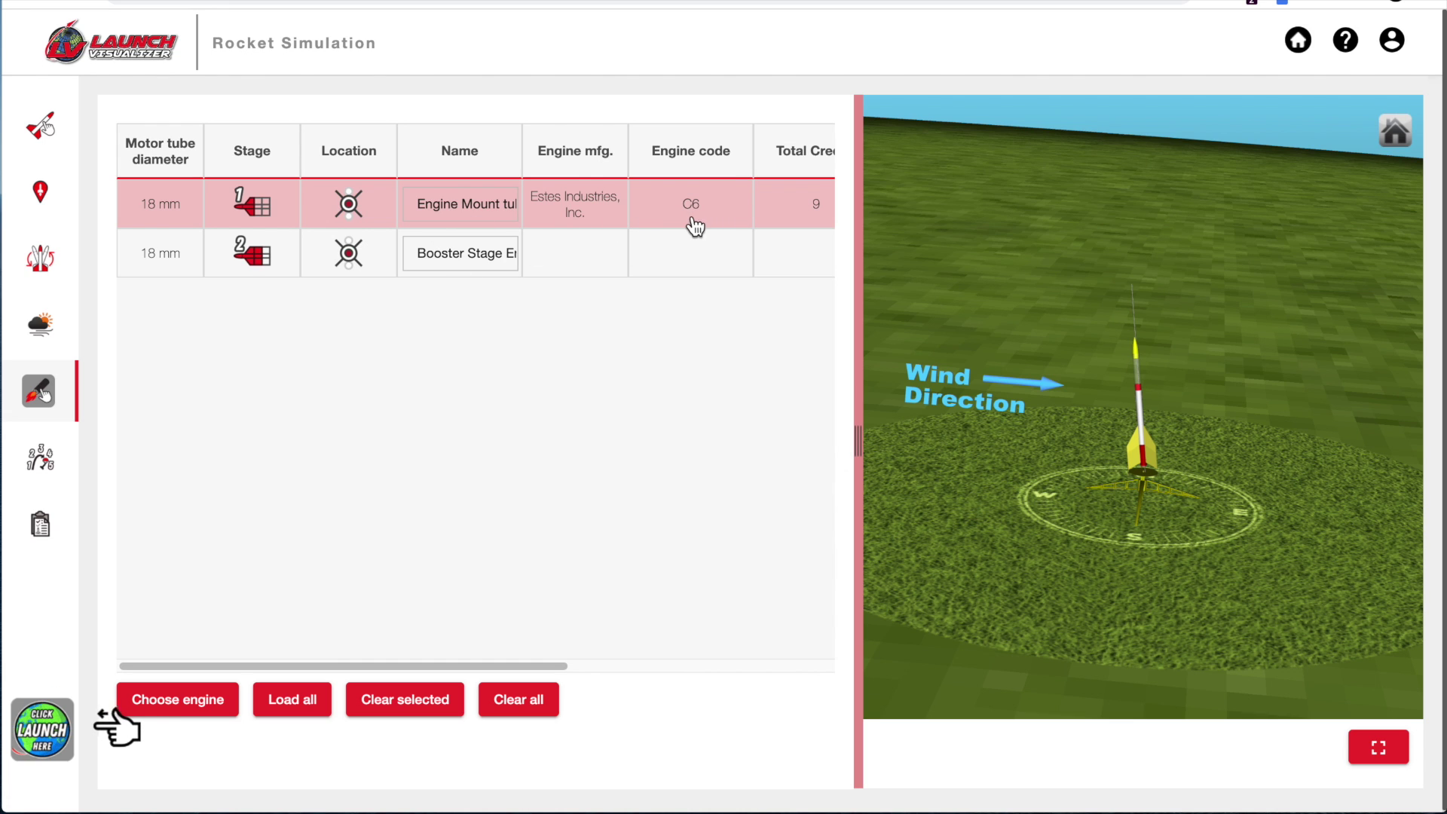
Fit stage 2 with an Estes Industries C6 engine and a 0-second ejection delay
left_click_drag(536, 662, 750, 663)
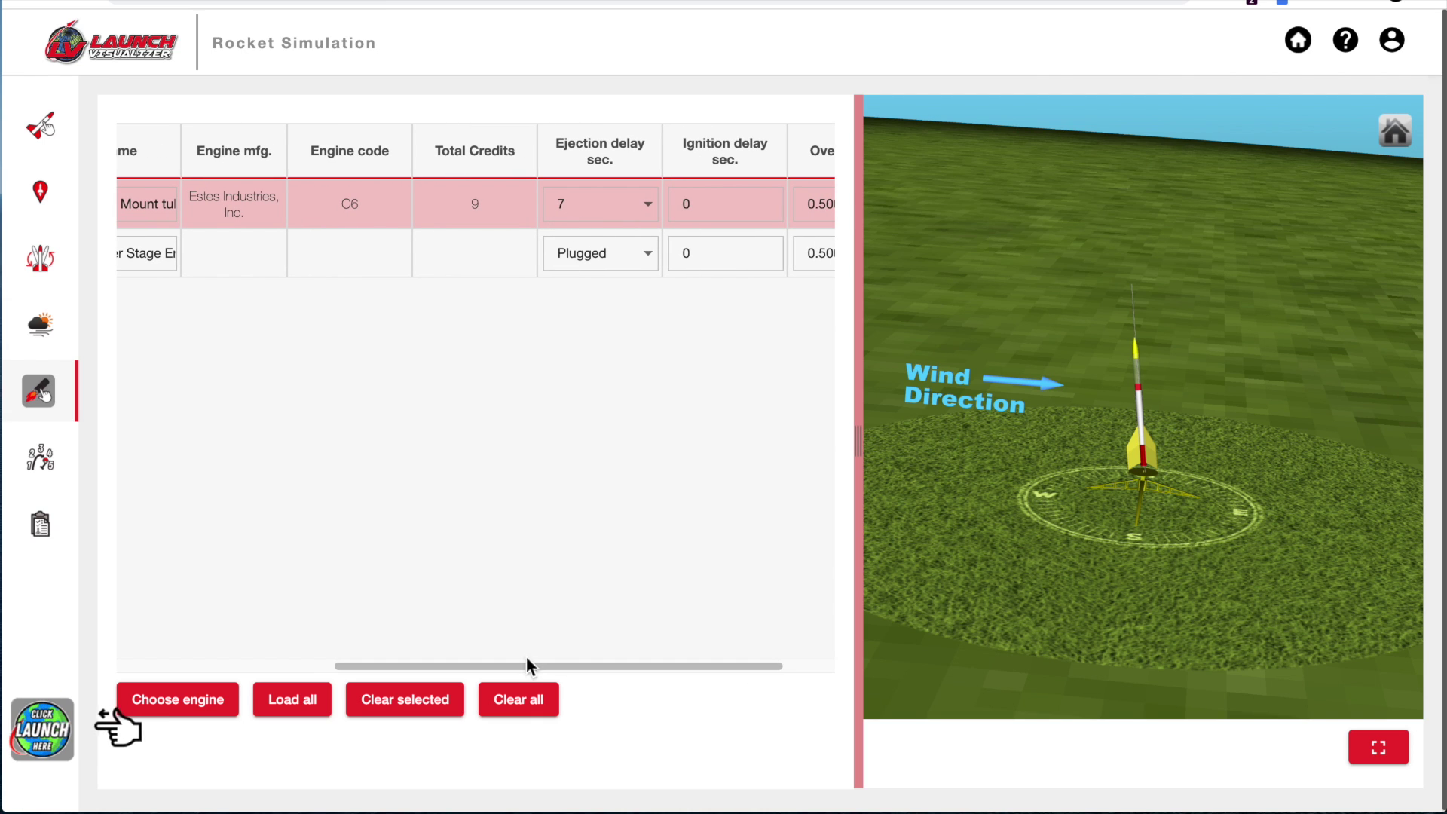
left_click_drag(520, 666, 336, 664)
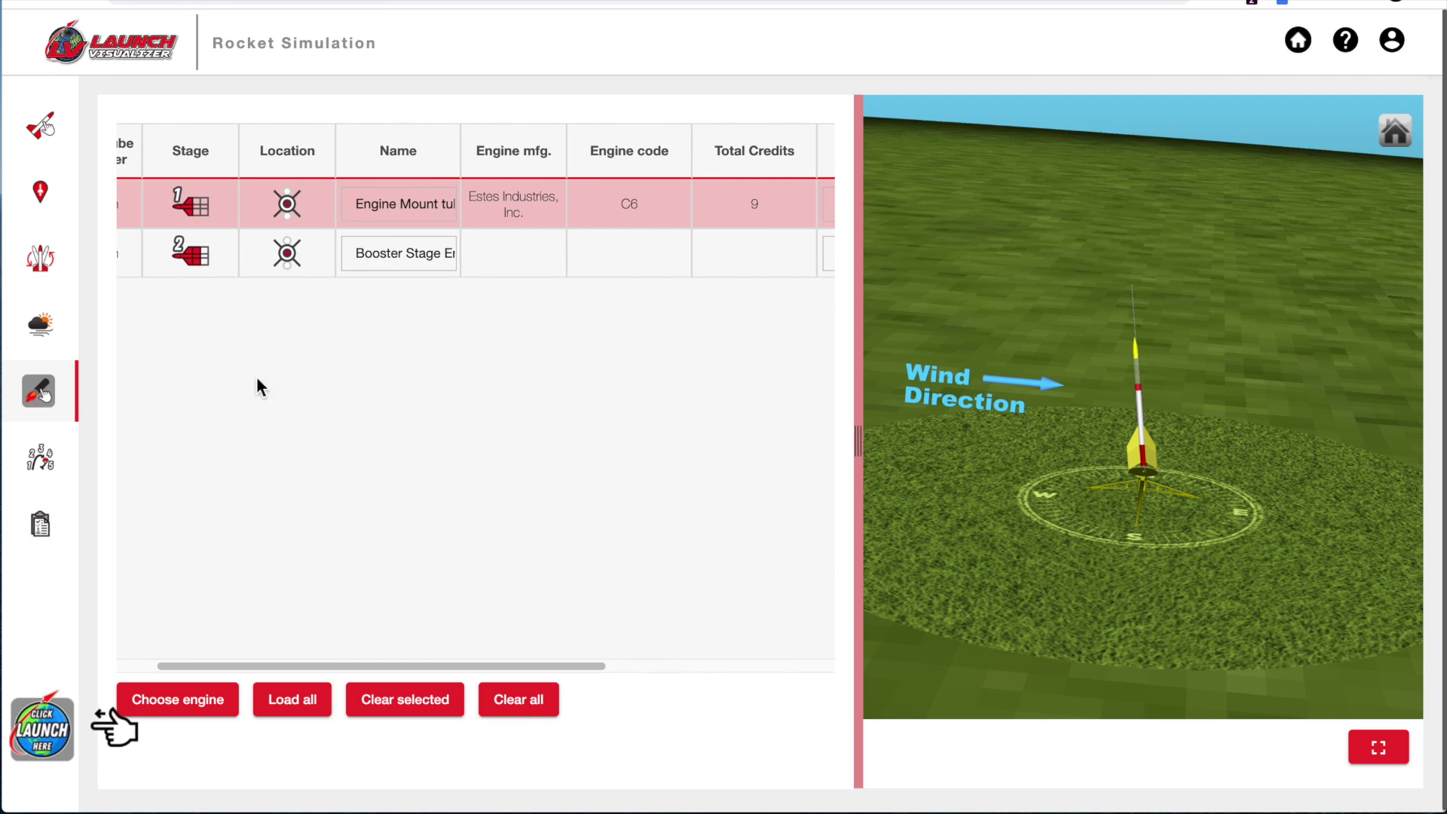
left_click(201, 264)
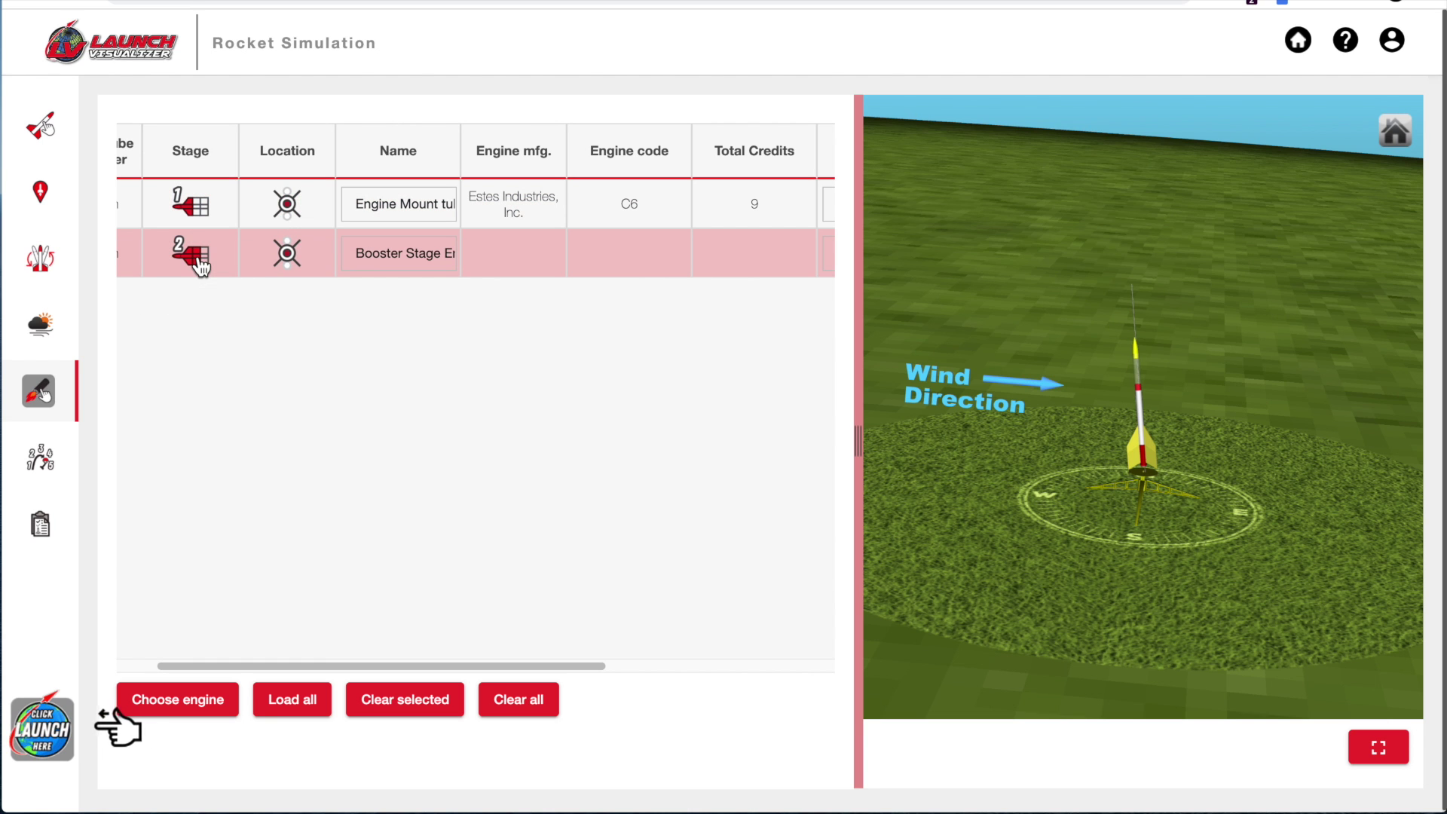
left_click(210, 693)
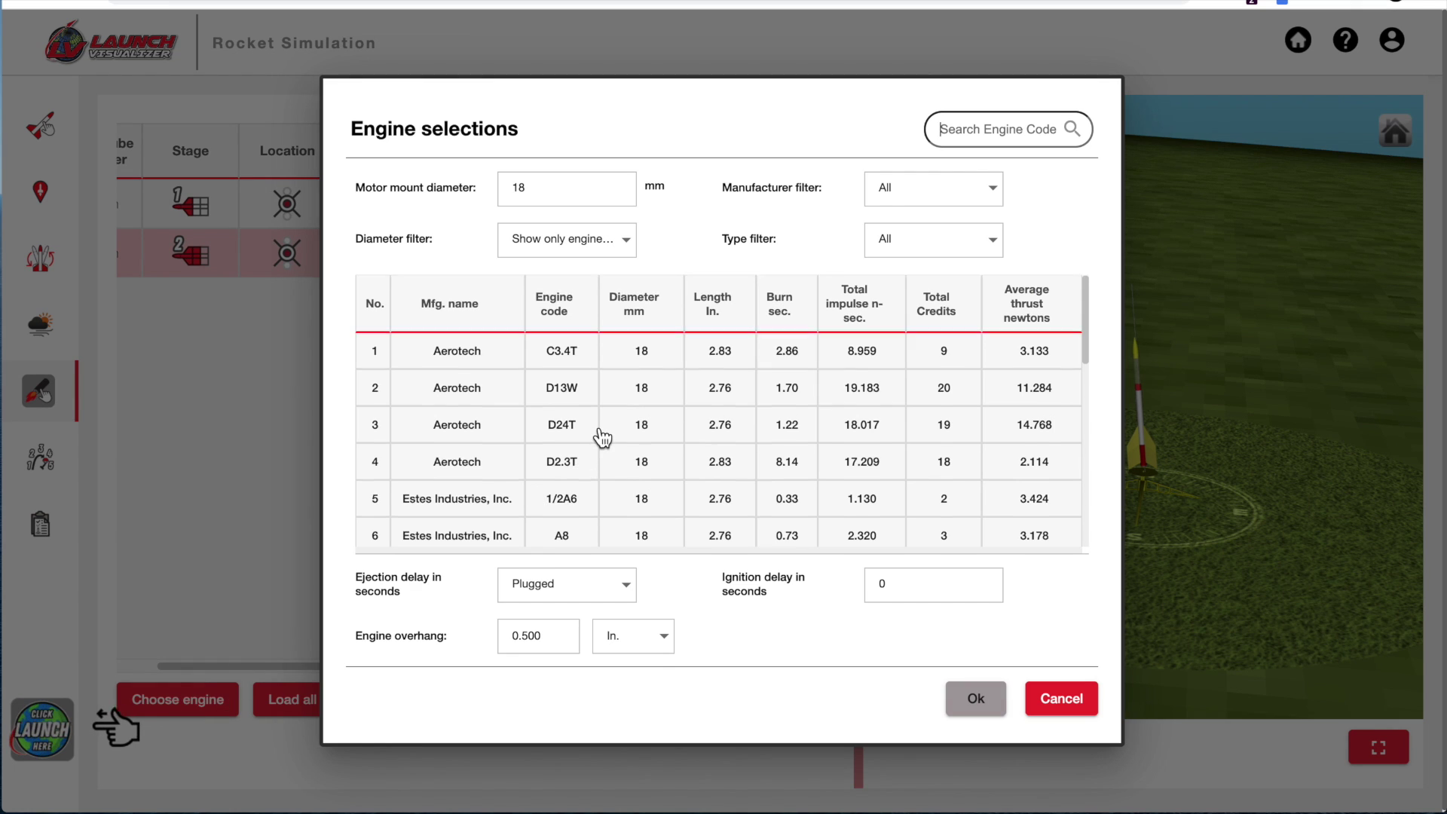
scroll(602, 435, "down", 2)
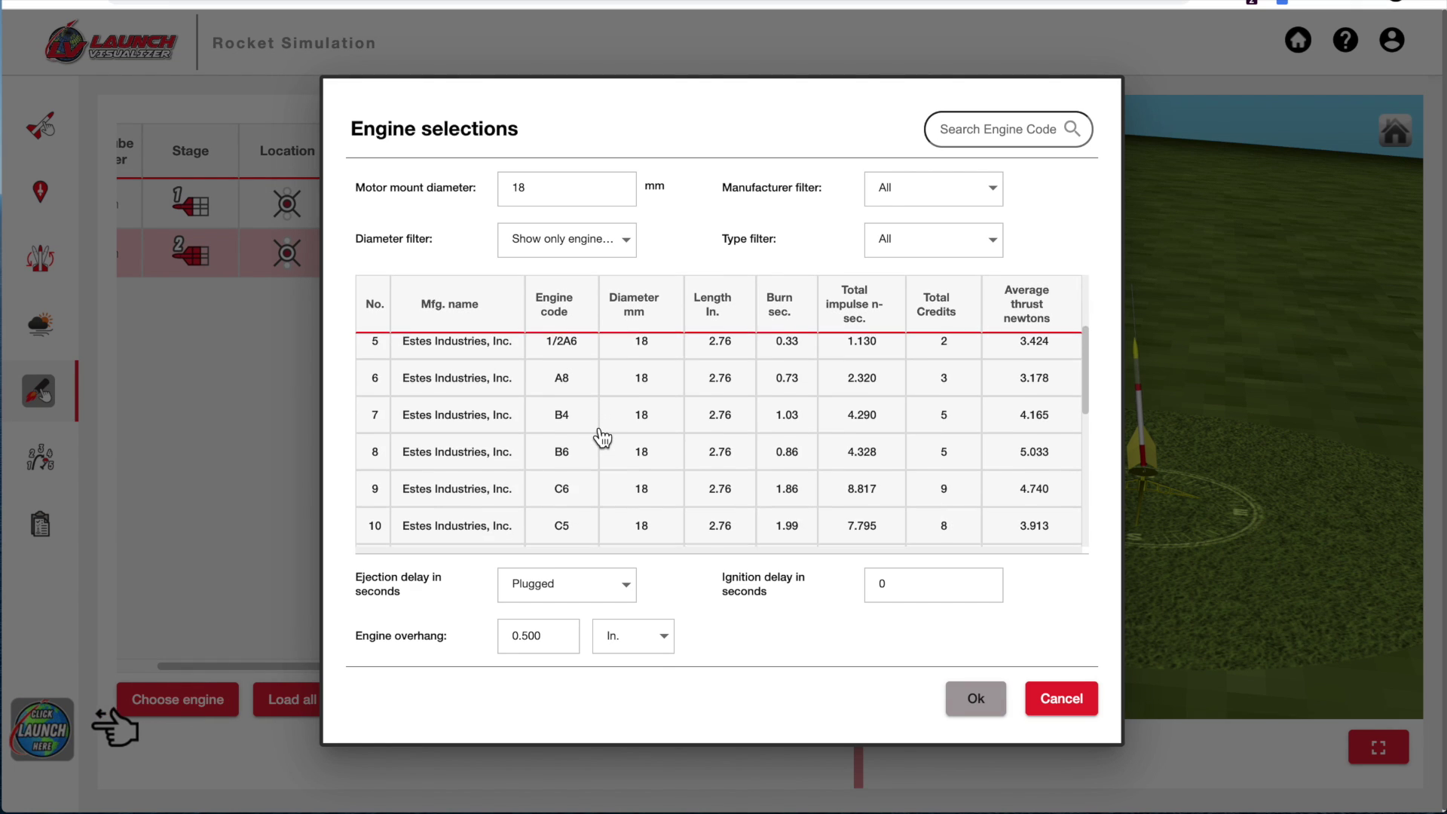
left_click(635, 497)
left_click(631, 589)
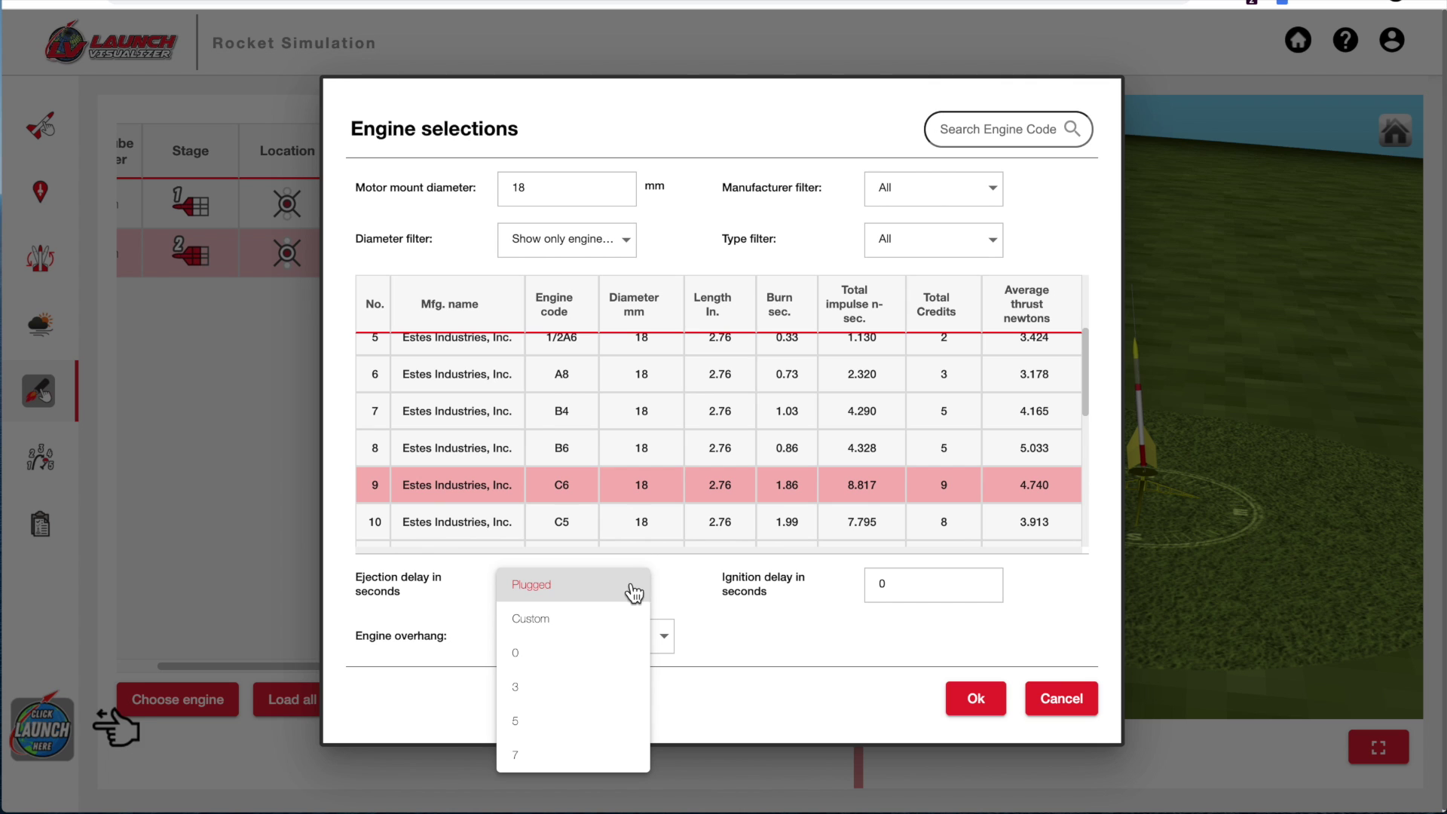
left_click(520, 655)
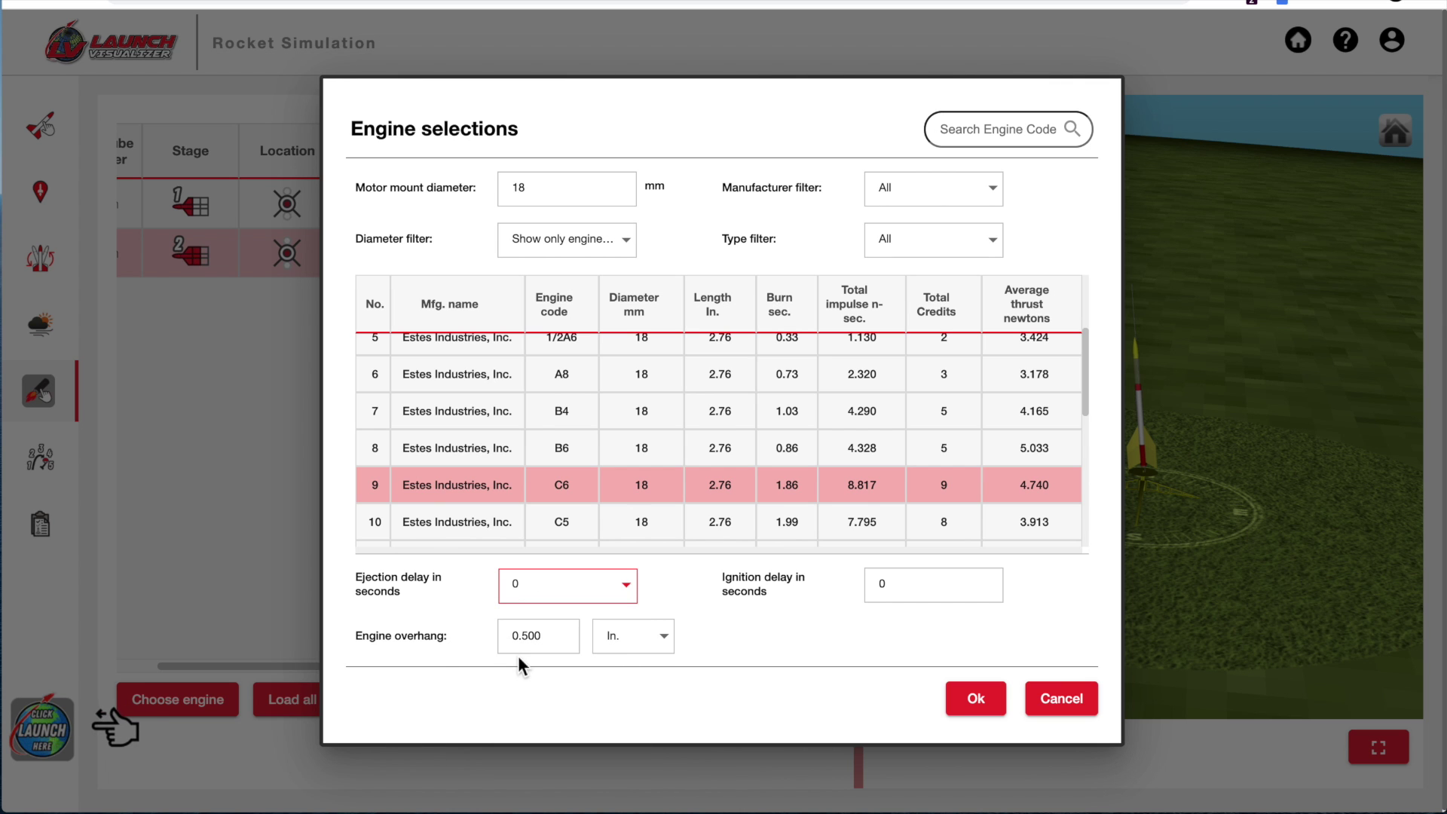
left_click(976, 701)
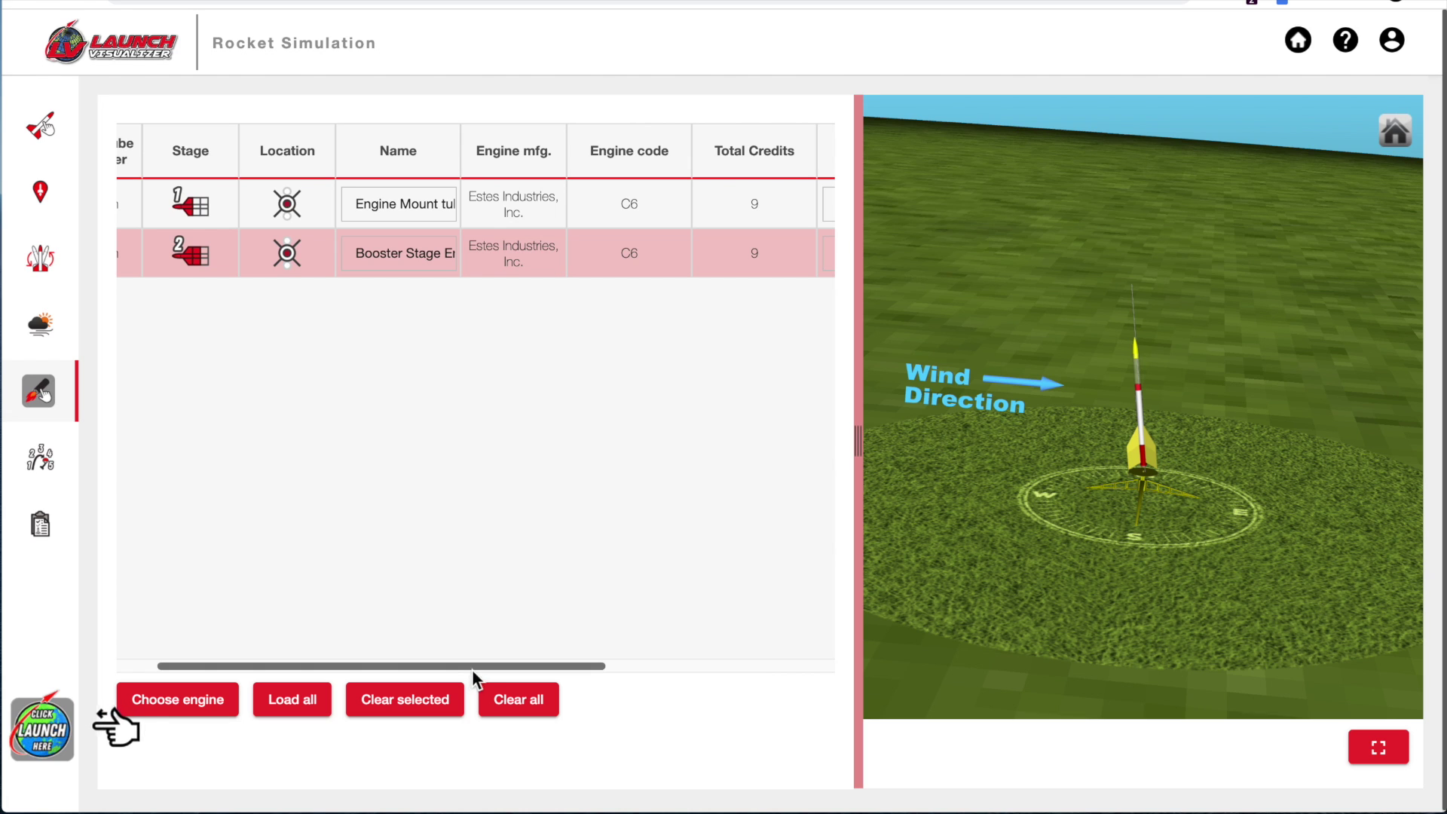
left_click_drag(472, 666, 579, 666)
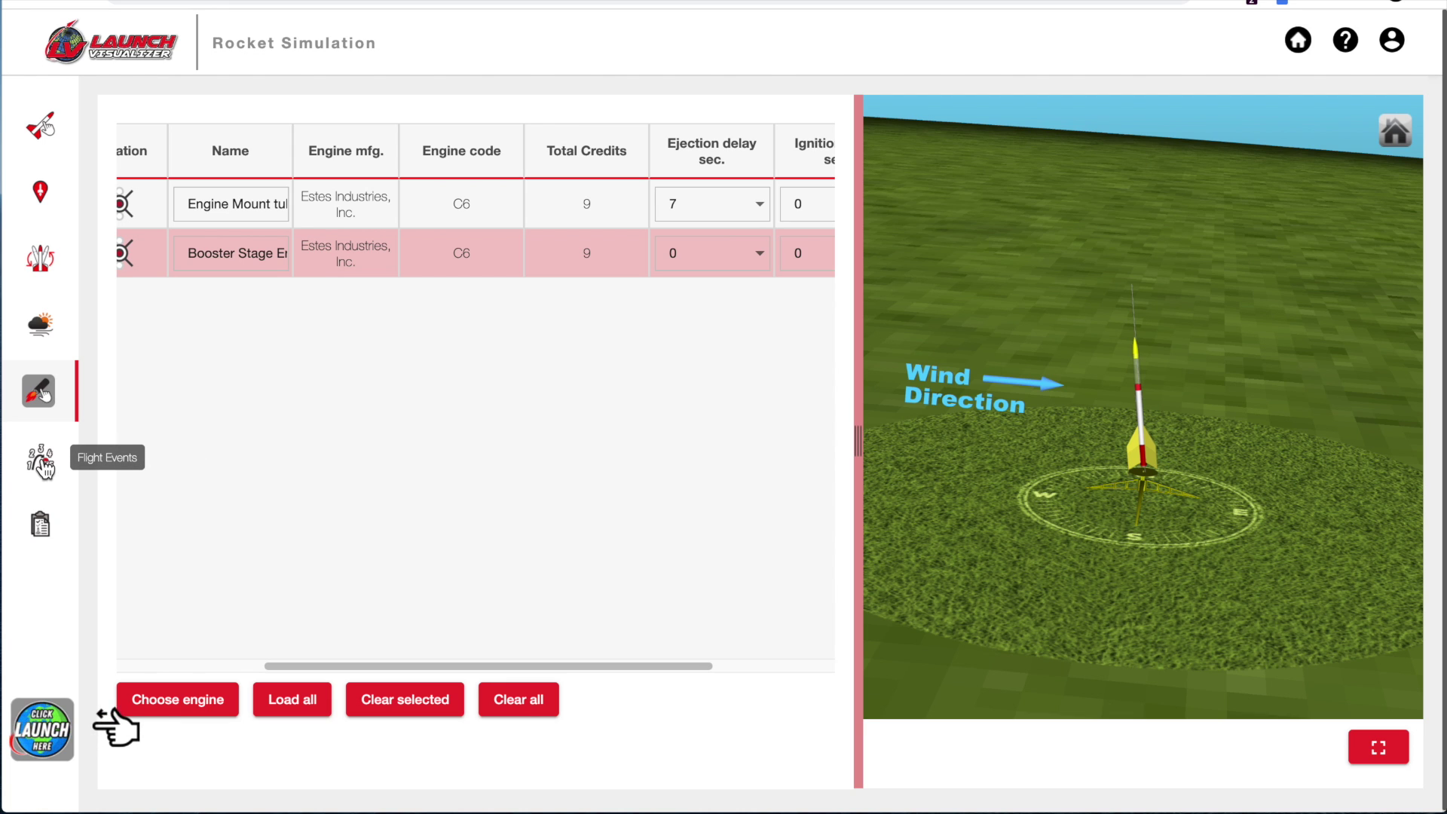
left_click(42, 464)
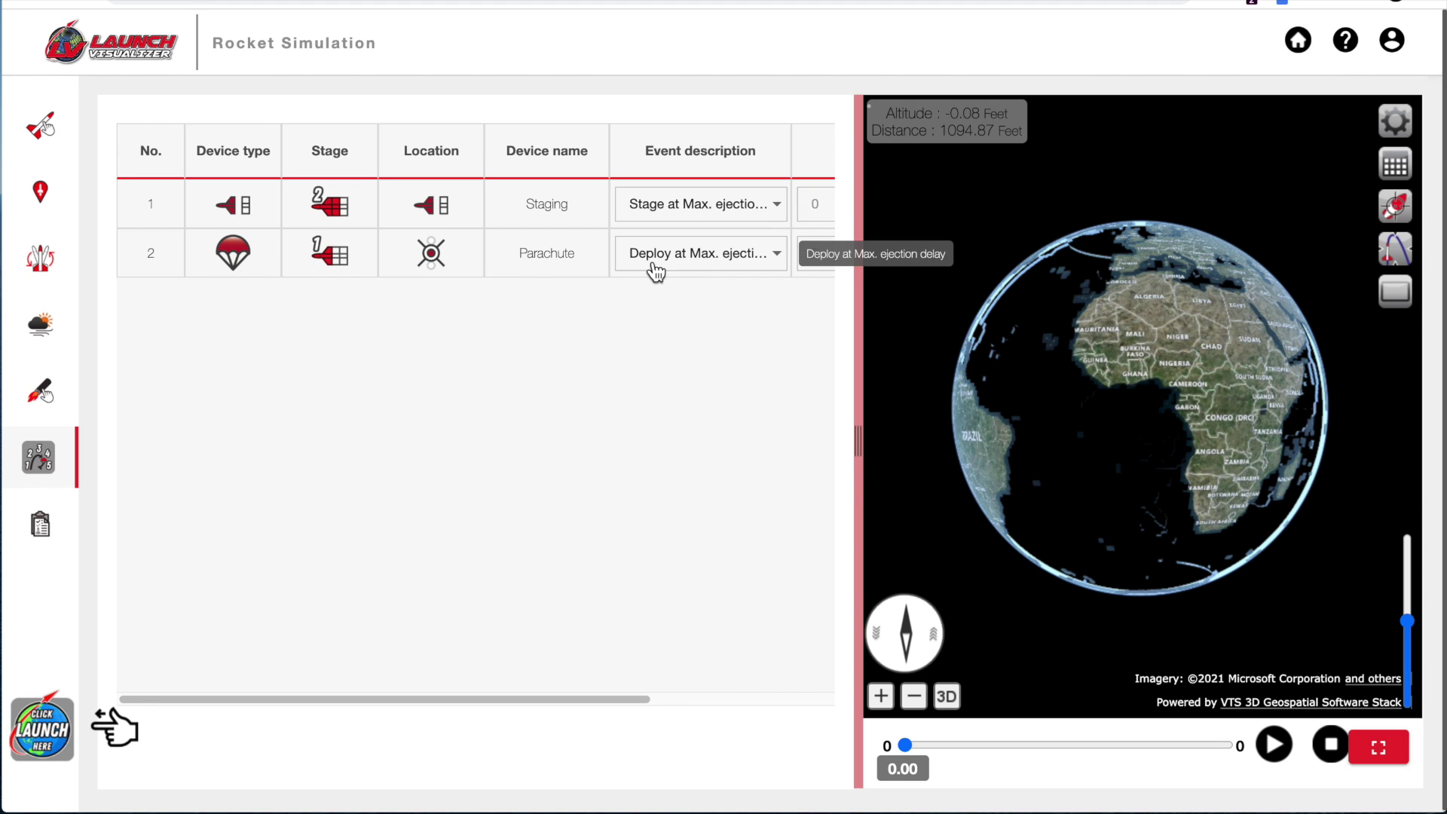
Make the parachute deploy at the maximum ejection delay
left_click(778, 260)
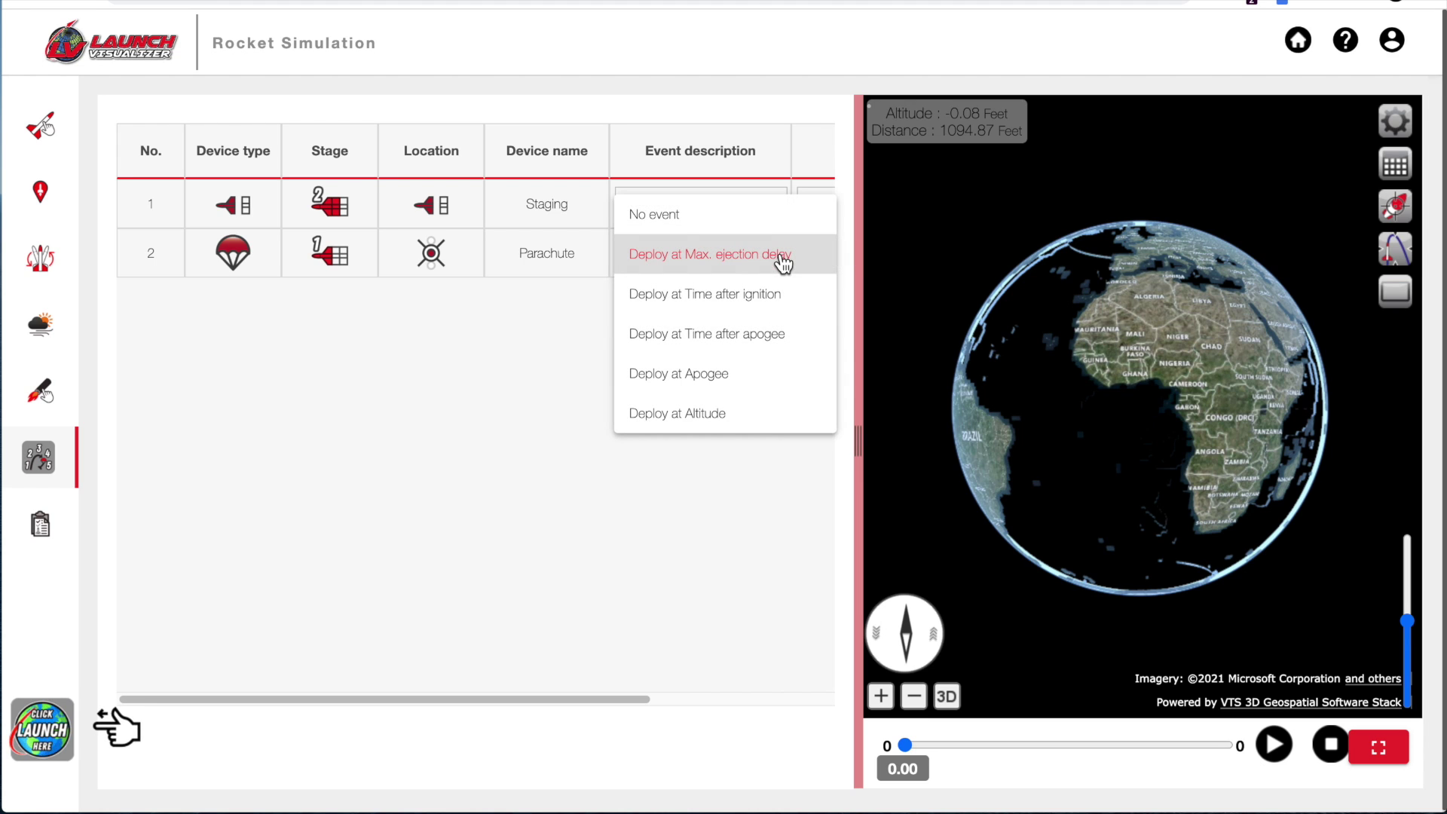
left_click(683, 257)
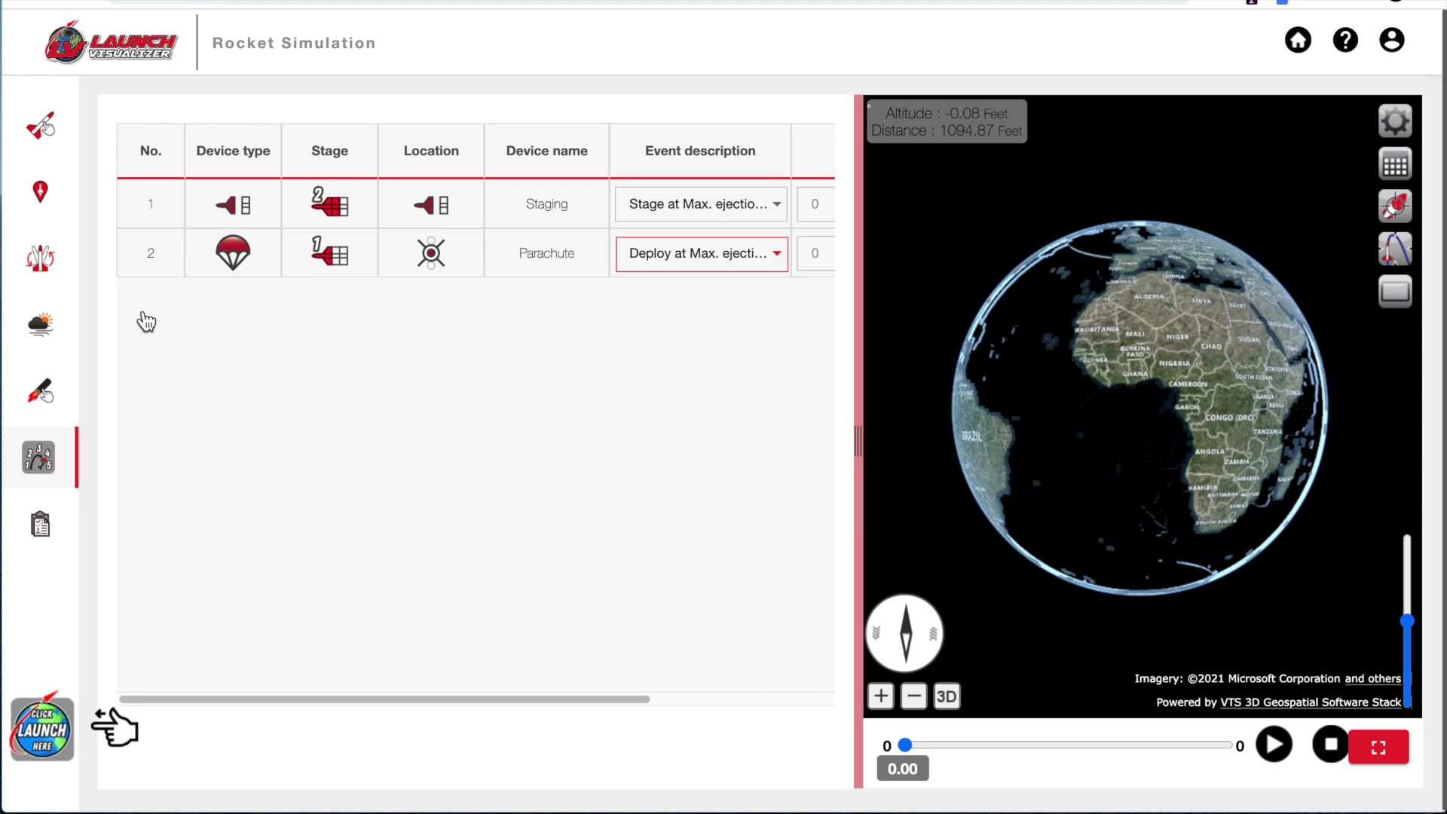
left_click(39, 391)
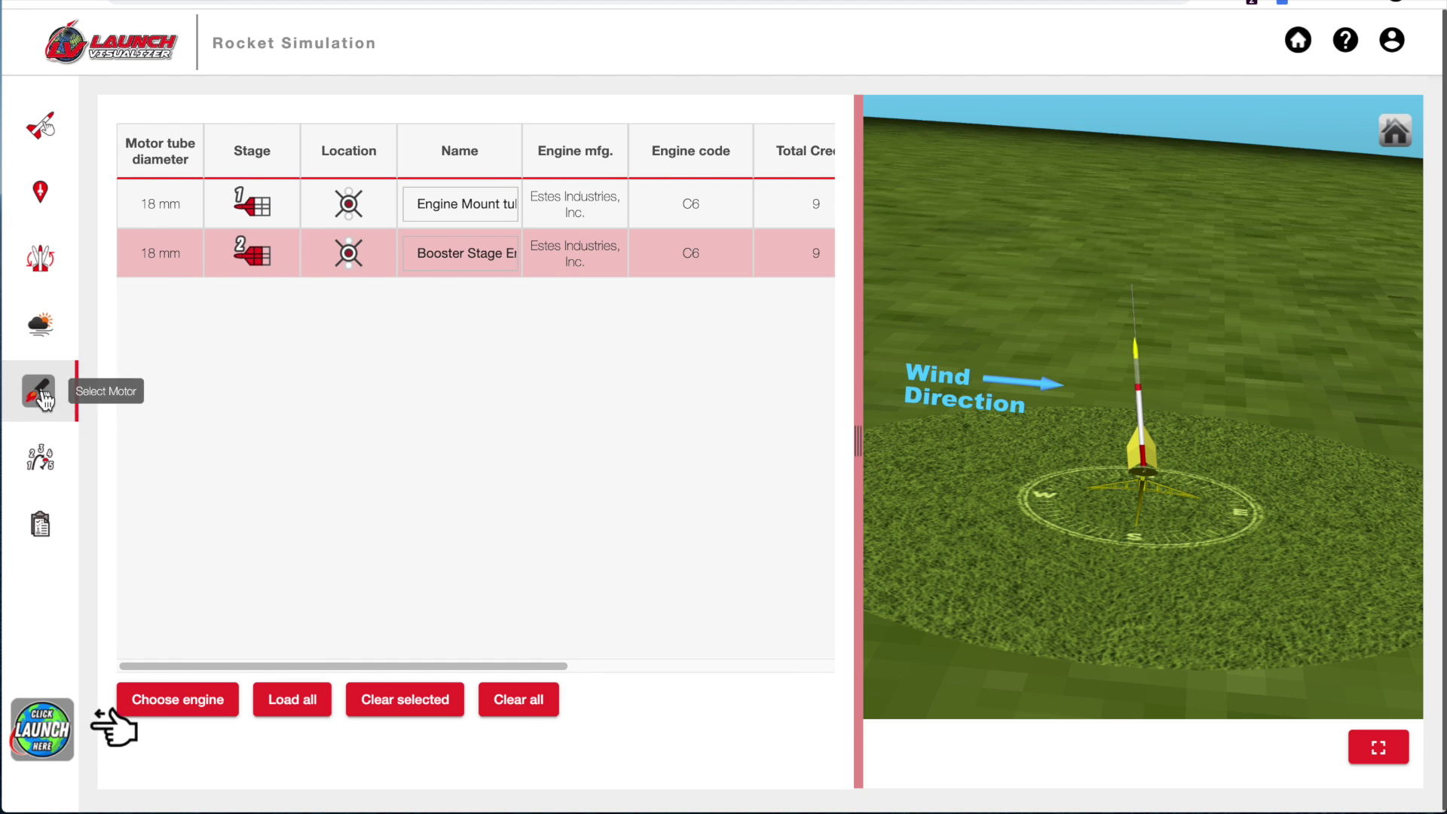
Check the 7 s and 0 s ejection delays in the engine table, then view saved results
left_click_drag(397, 666, 607, 661)
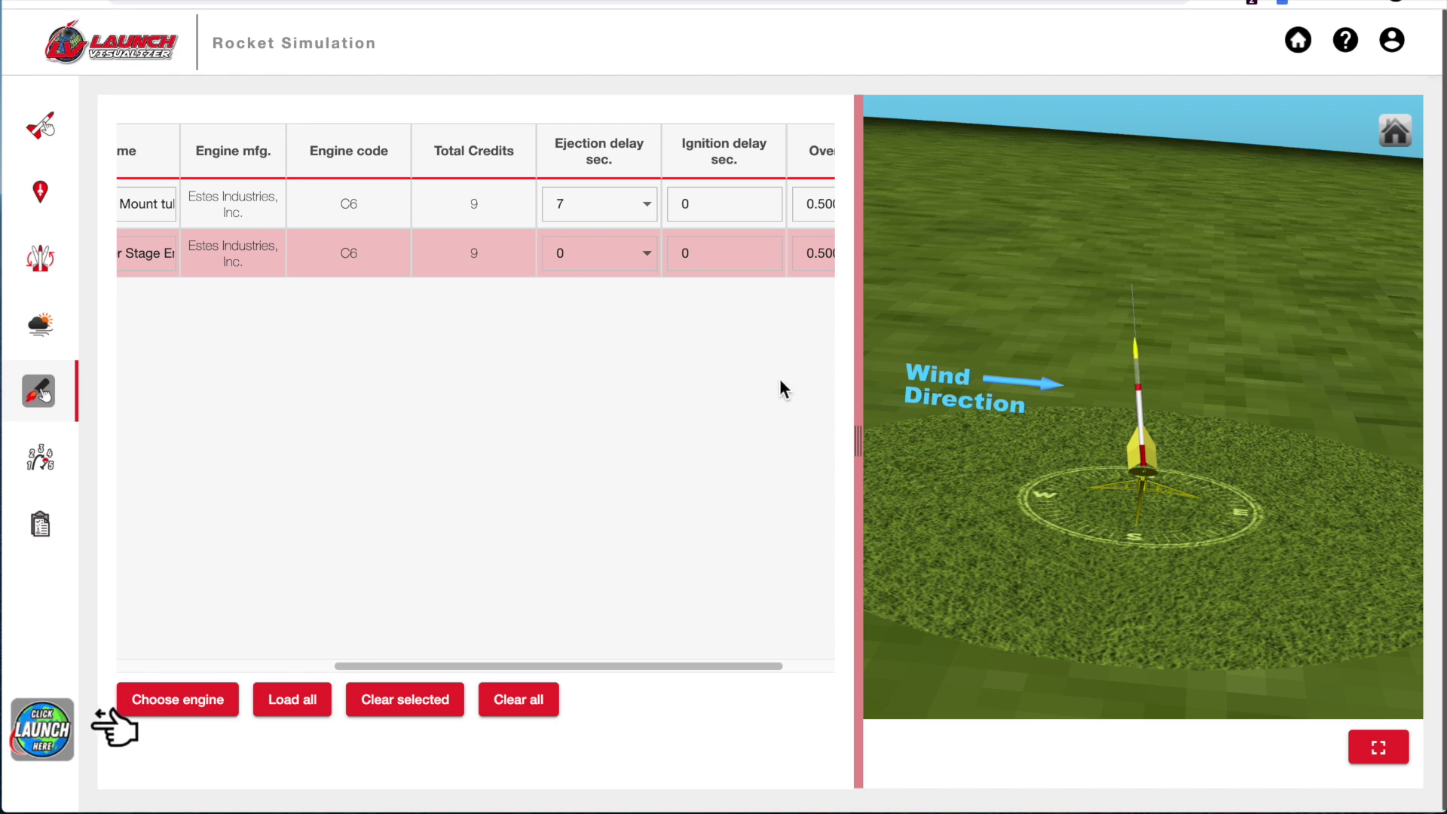
left_click(38, 526)
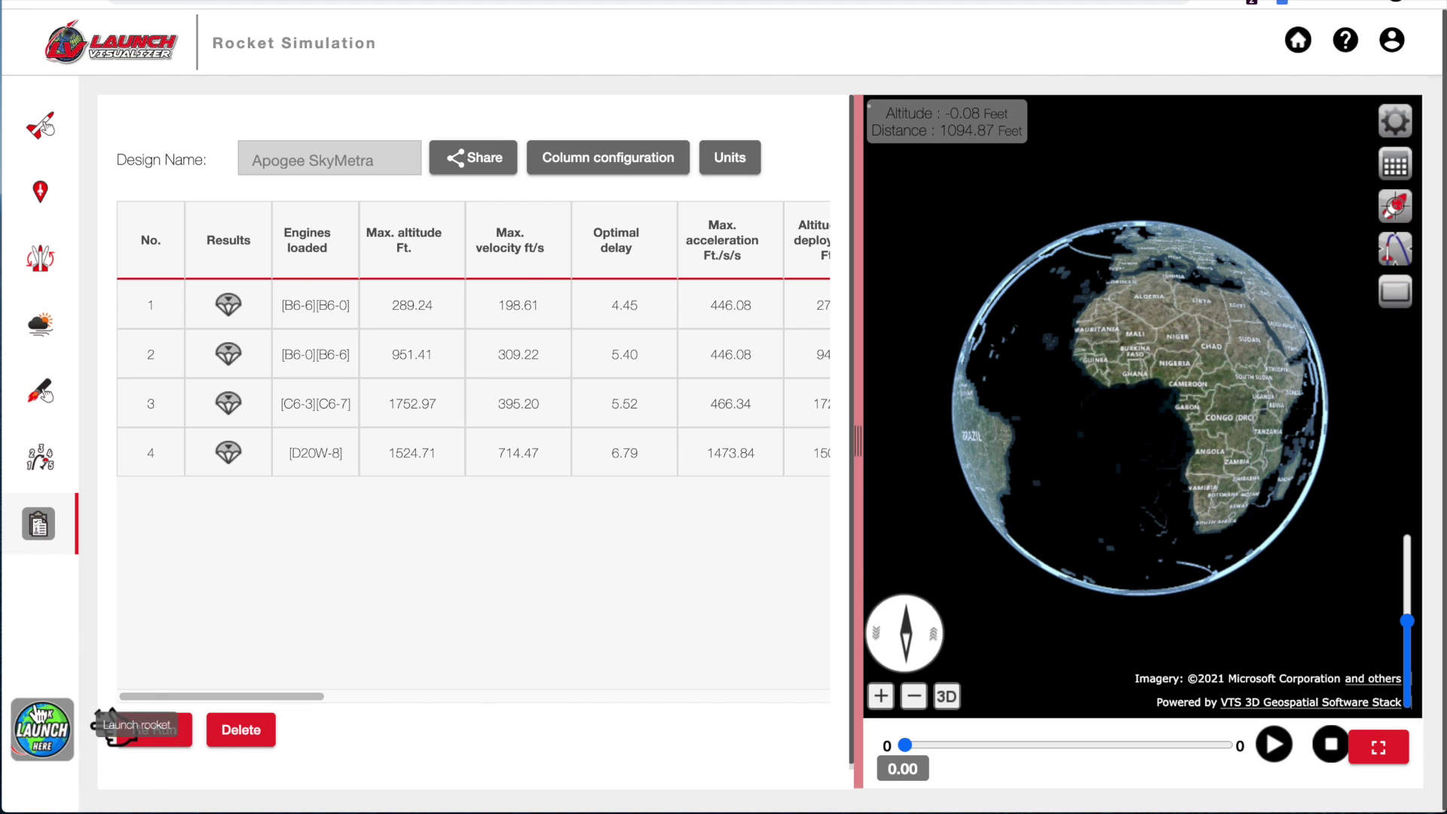
Start a new simulation run with the comment 'my first launch'
left_click(46, 746)
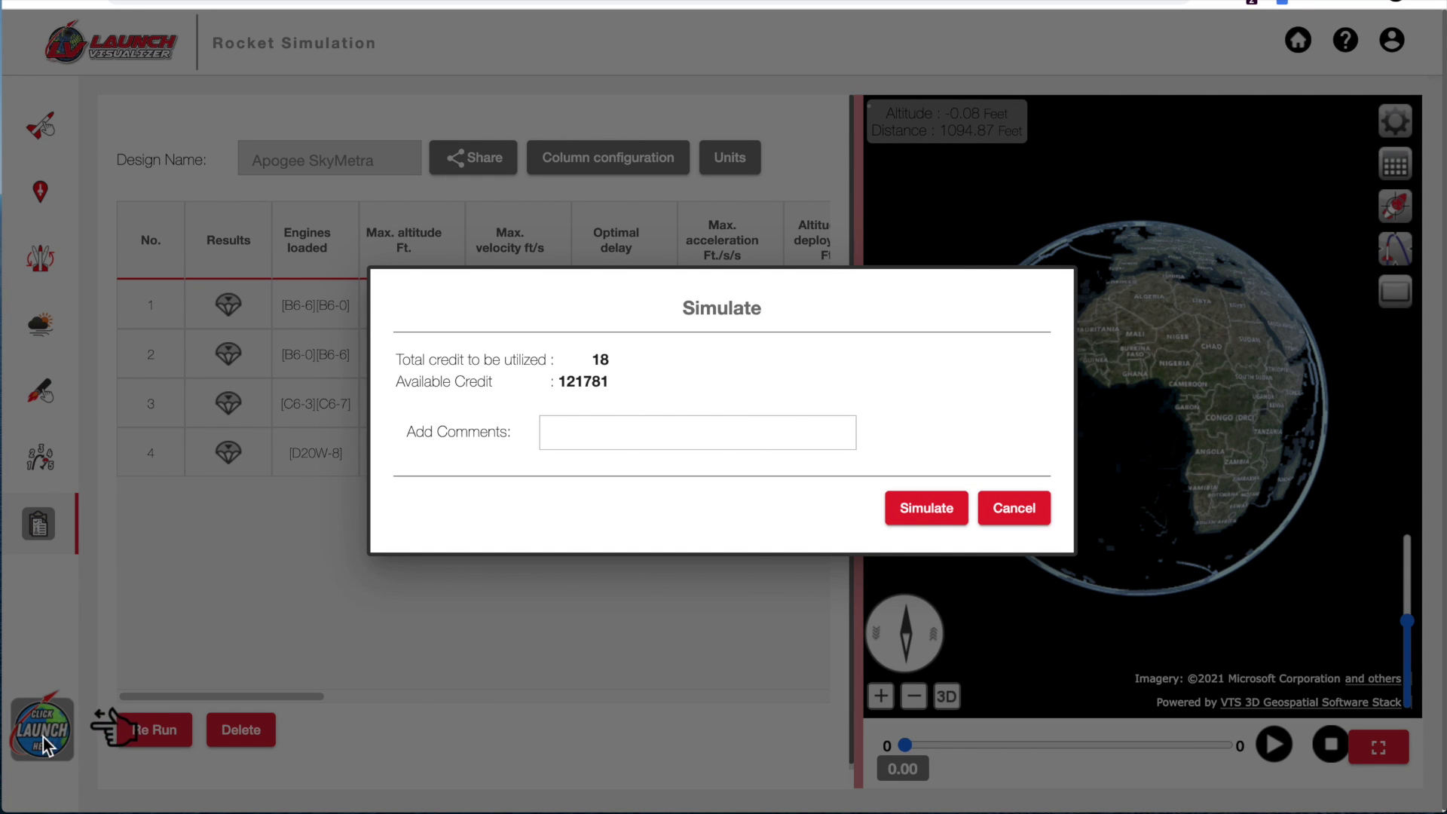
left_click(587, 437)
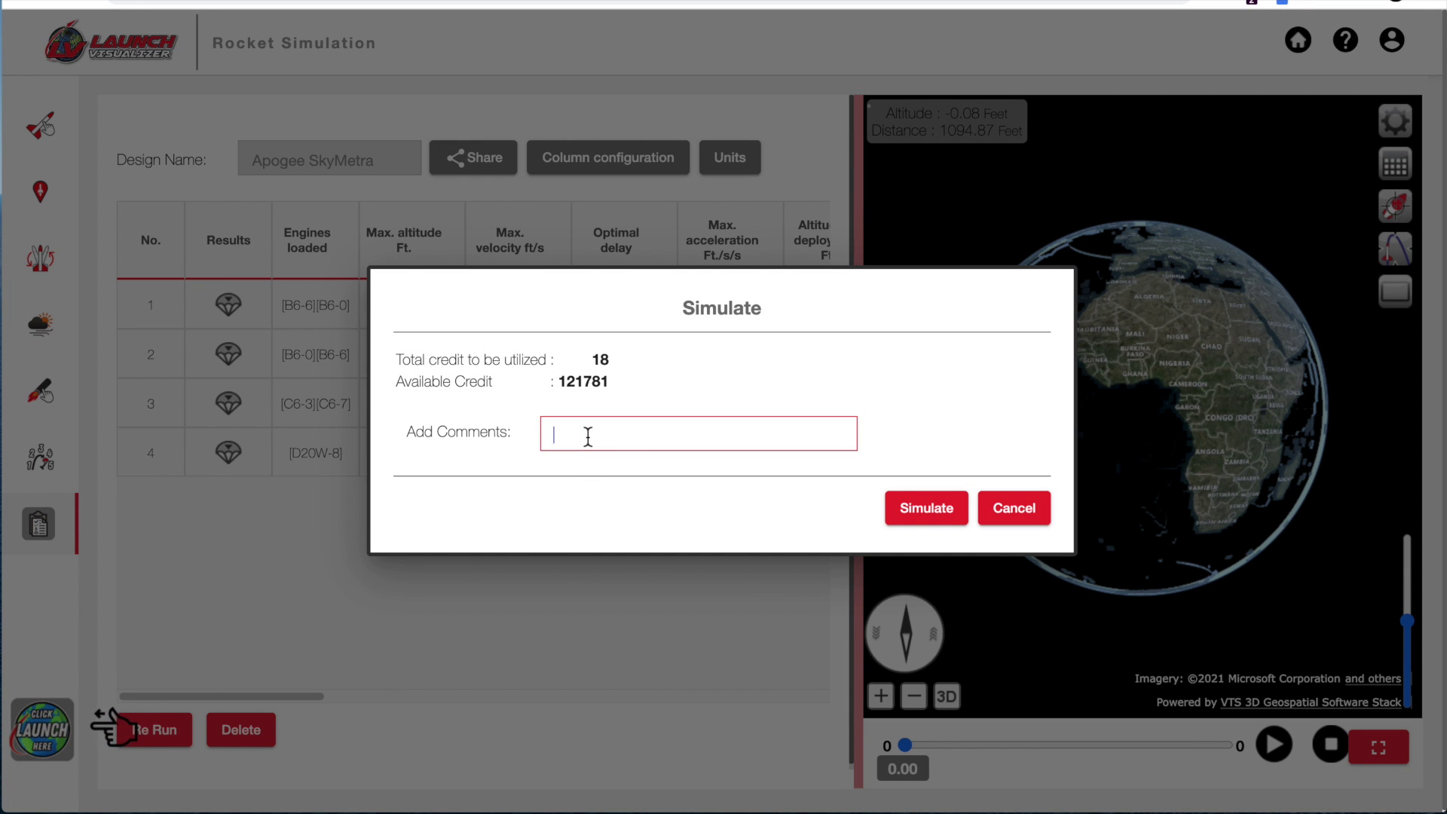
type("my f")
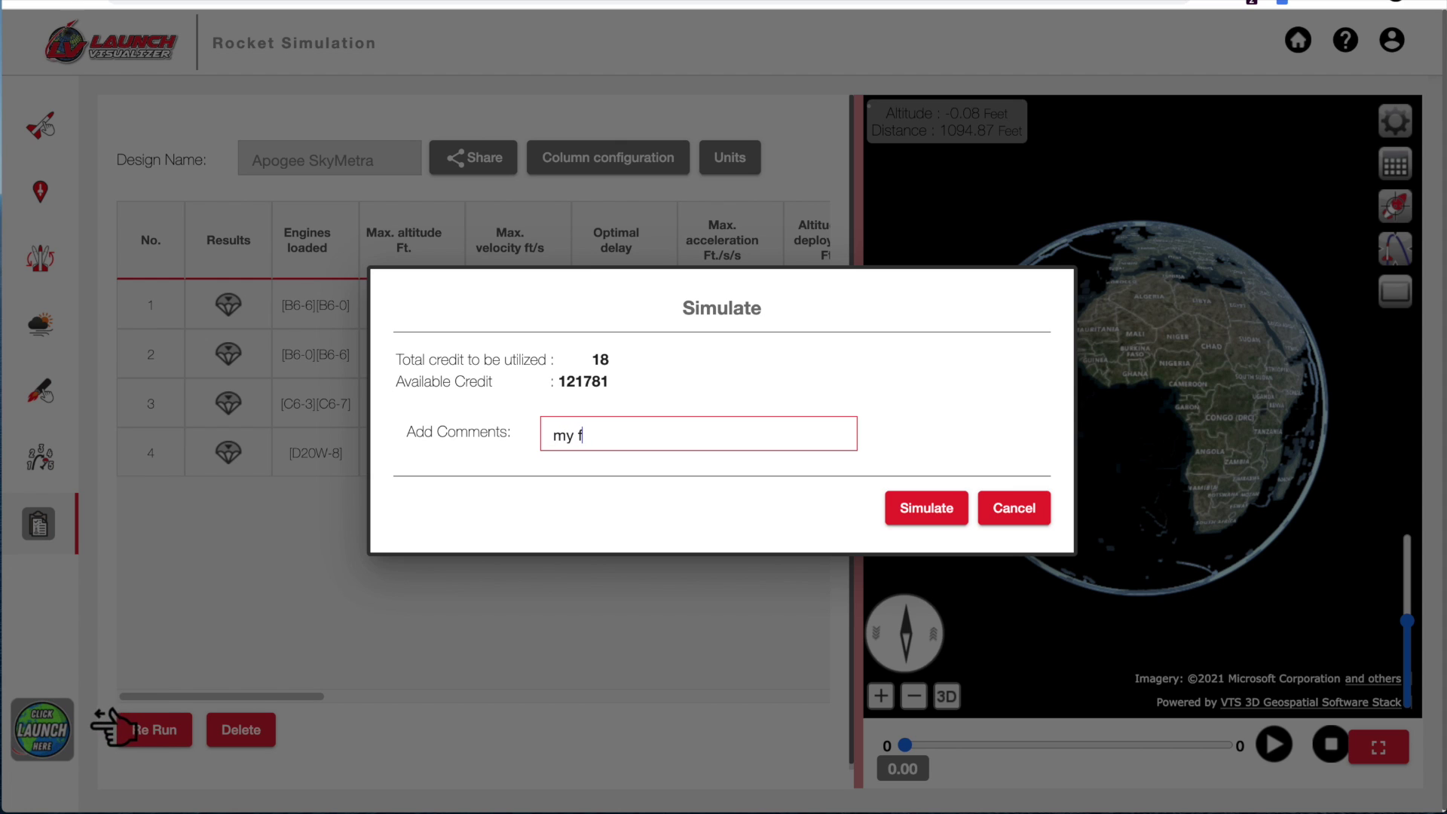
type("irst launch")
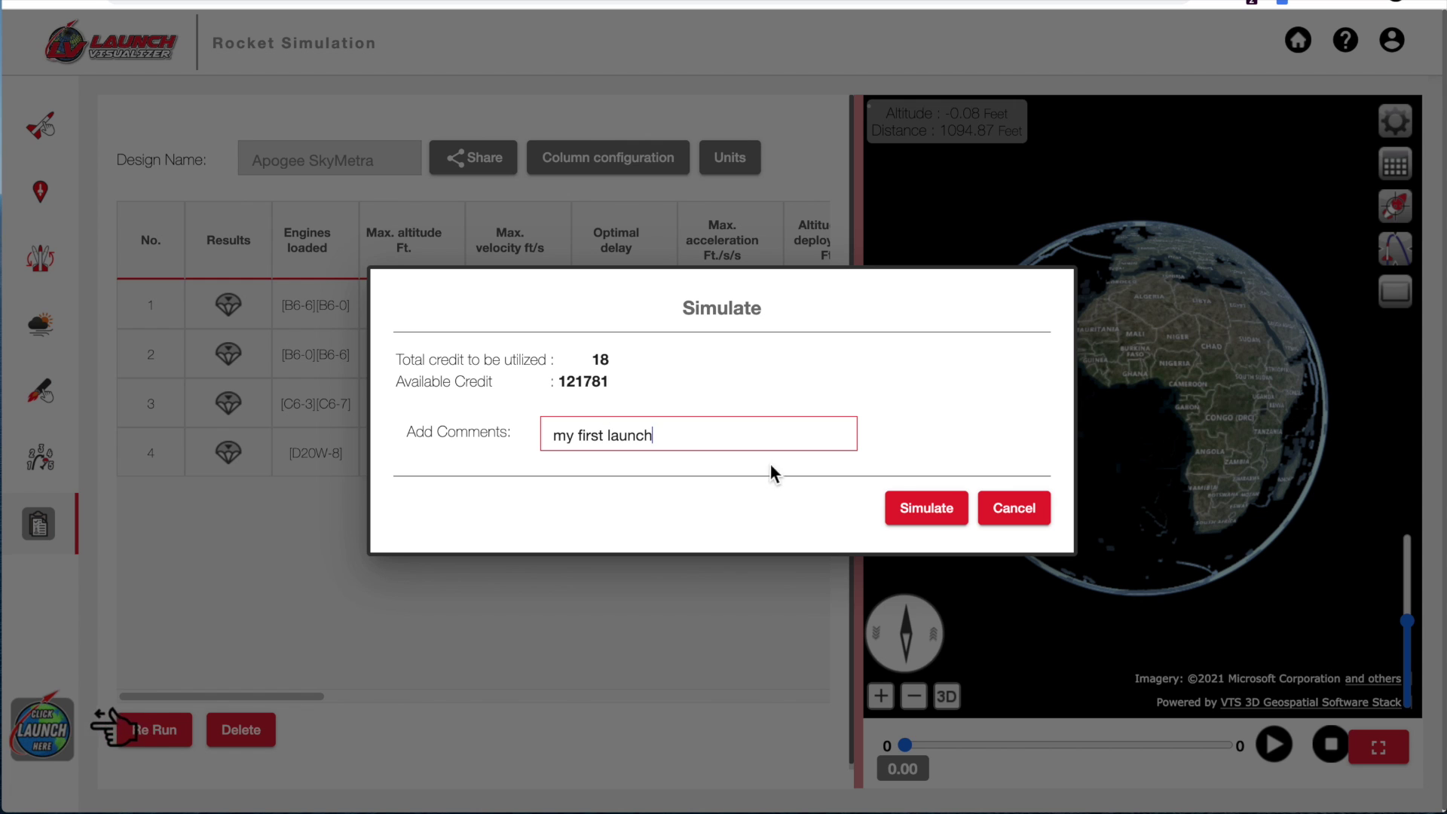
left_click(926, 508)
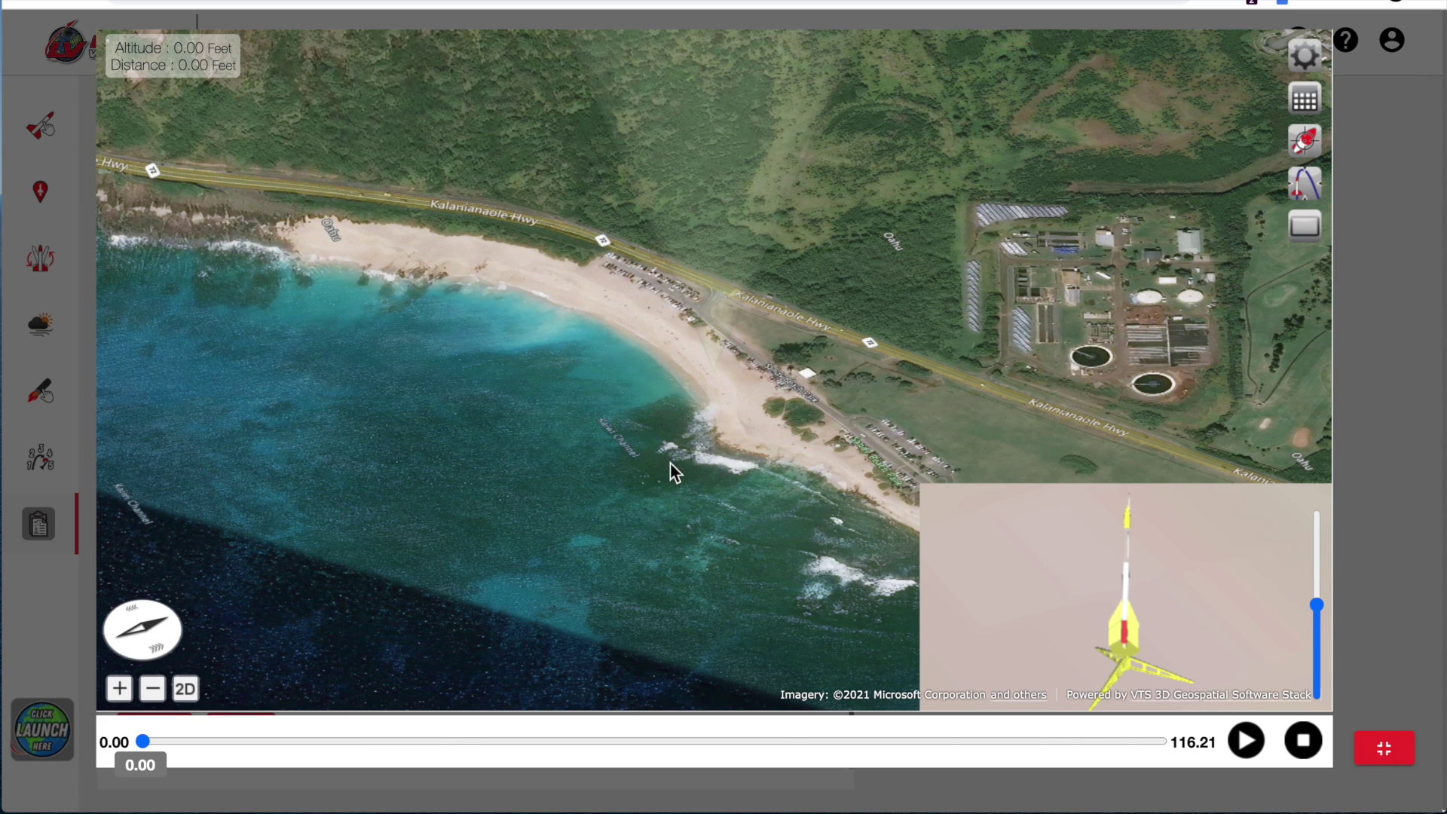
Tilt, pan and rotate the 3-D coastal map along the road, then play the flight replay
right_click_drag(681, 446, 798, 276)
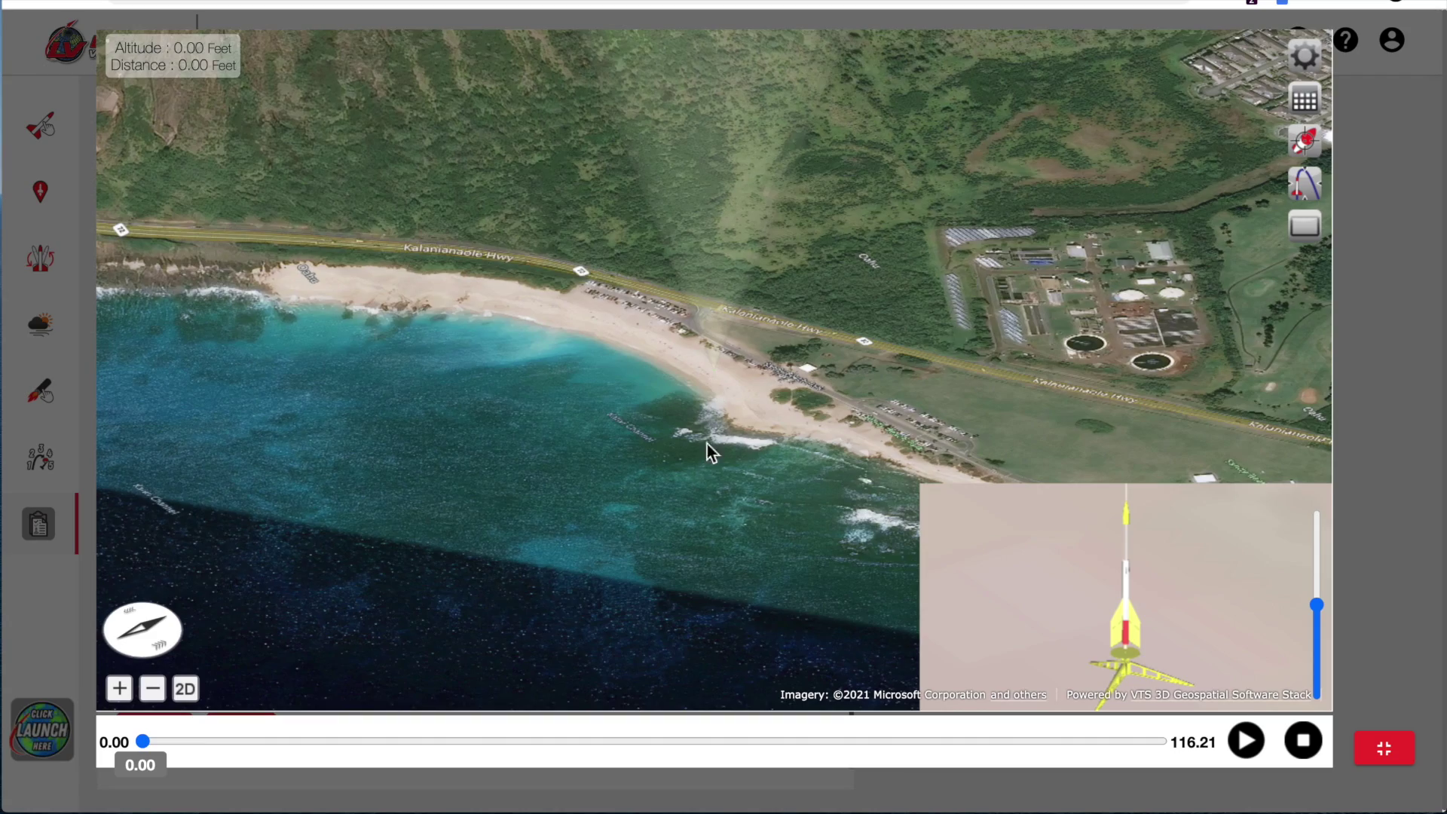
left_click_drag(644, 449, 620, 613)
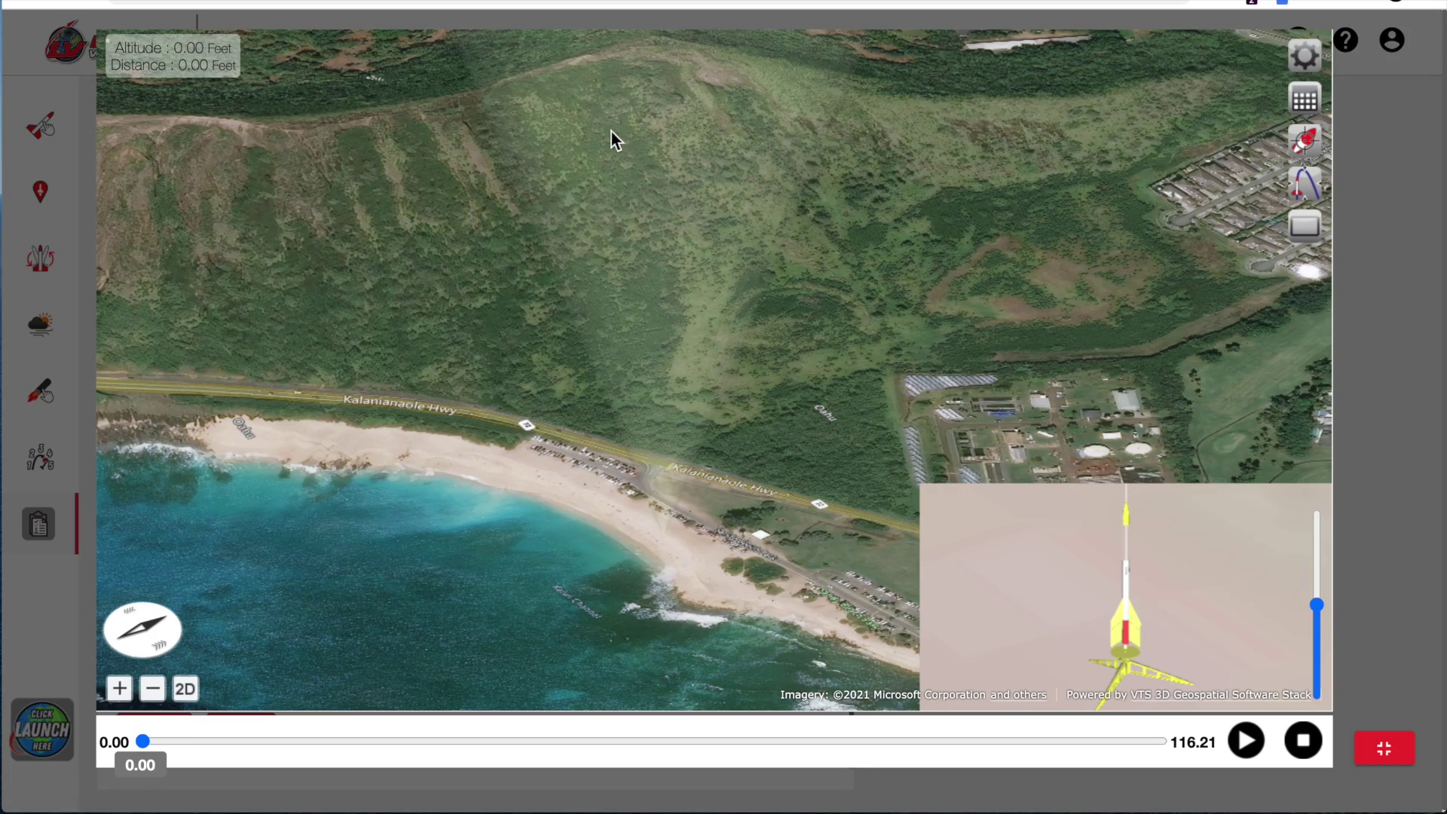
right_click_drag(633, 176, 685, 85)
right_click_drag(639, 314, 779, 235)
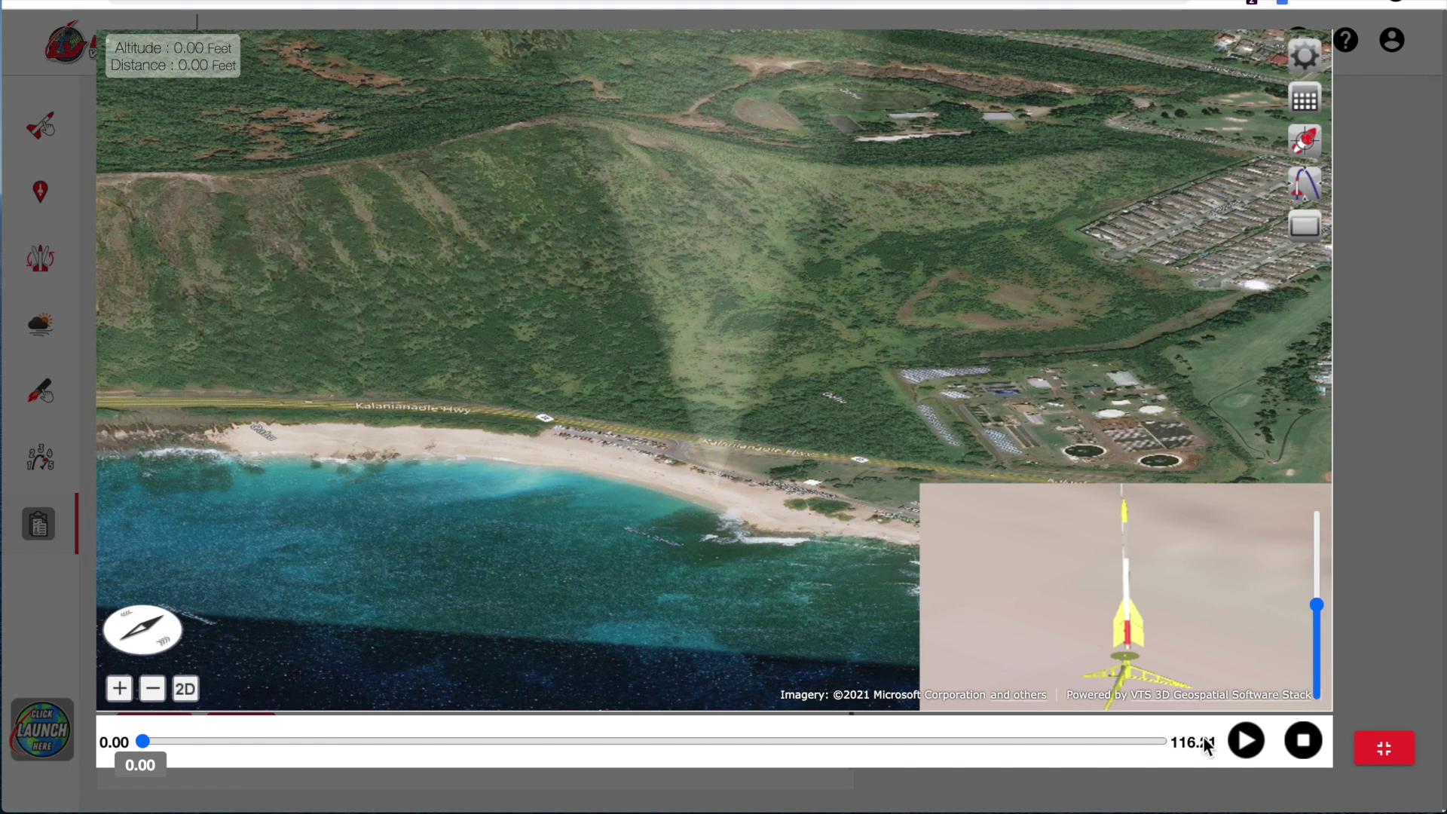
left_click(1247, 742)
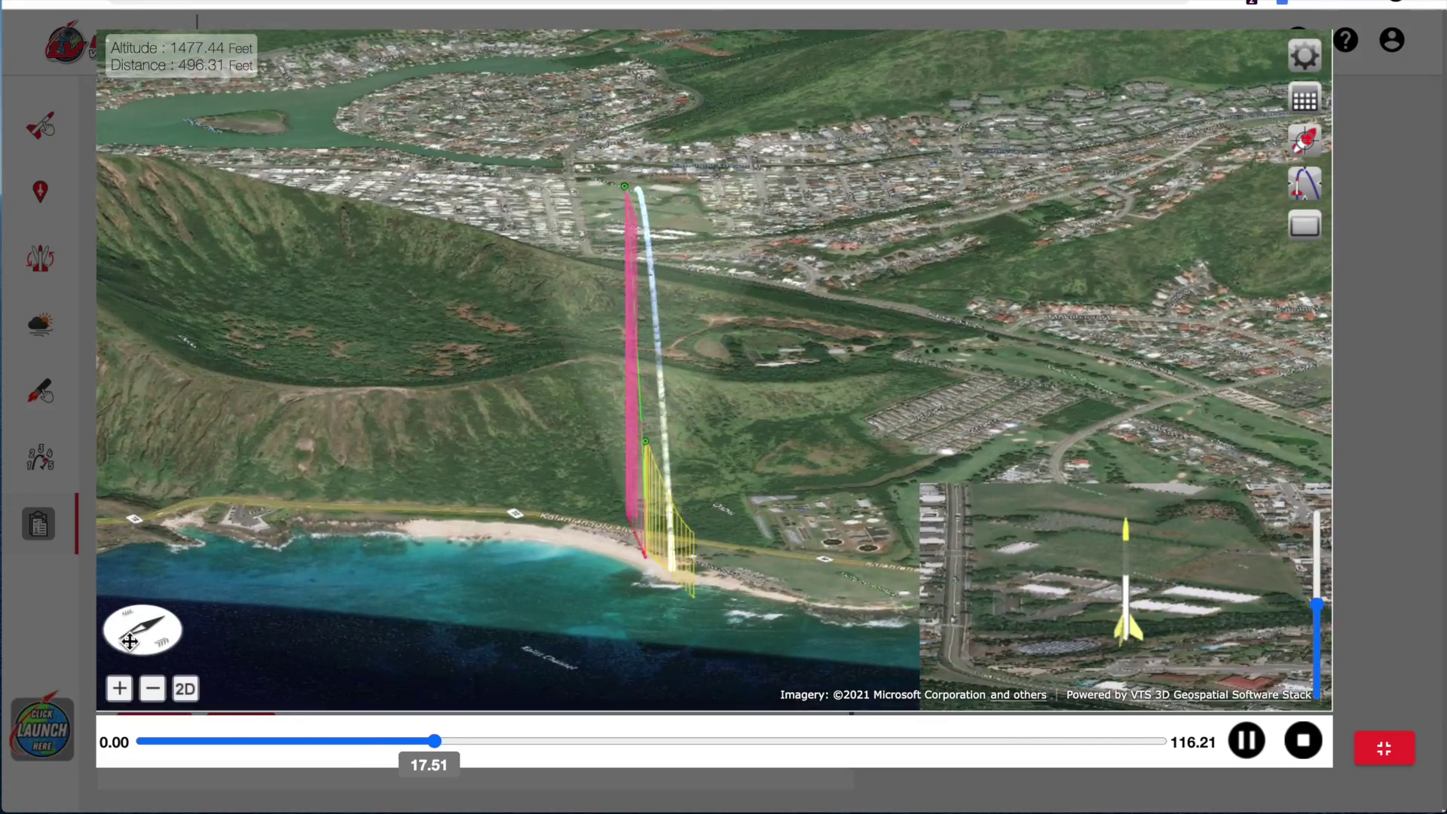
Rotate the 3-D view around the trajectory during playback and show the trajectory view options
left_click_drag(130, 639, 264, 629)
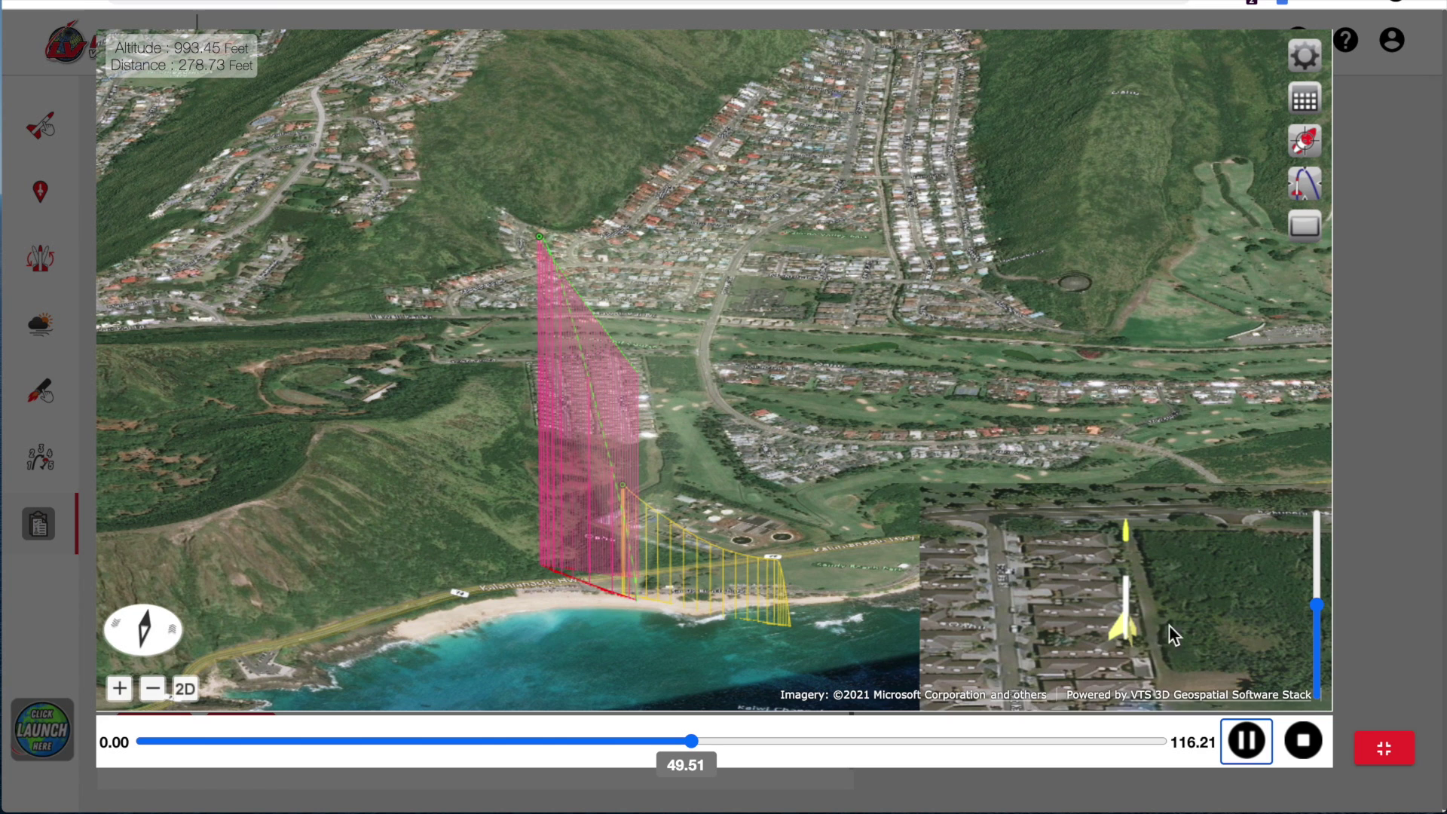
left_click(1308, 187)
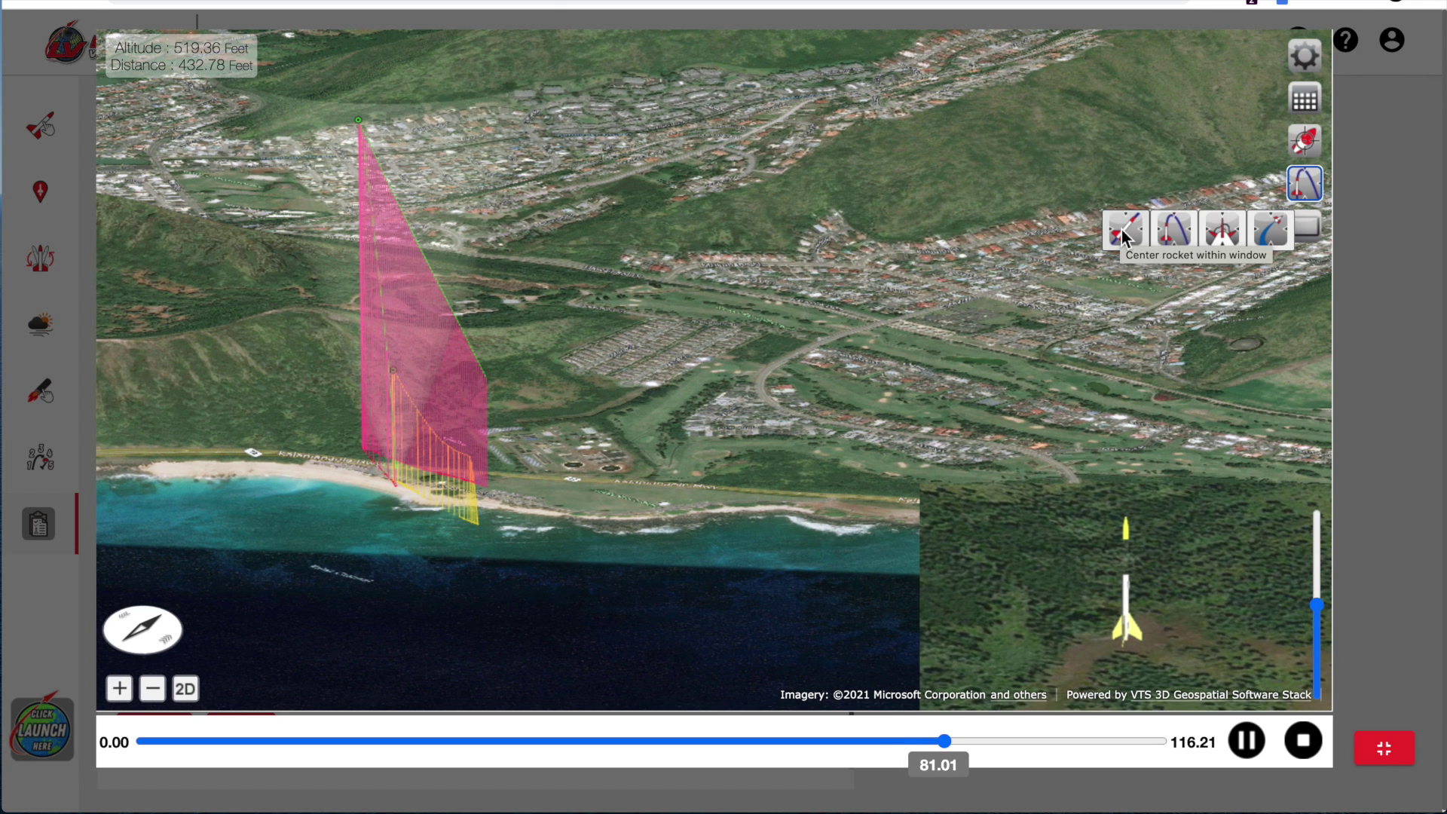
Center on the rocket, zoom out over the shoreline, show rocket-tracking options, and pause at 111.01 s
left_click(1122, 229)
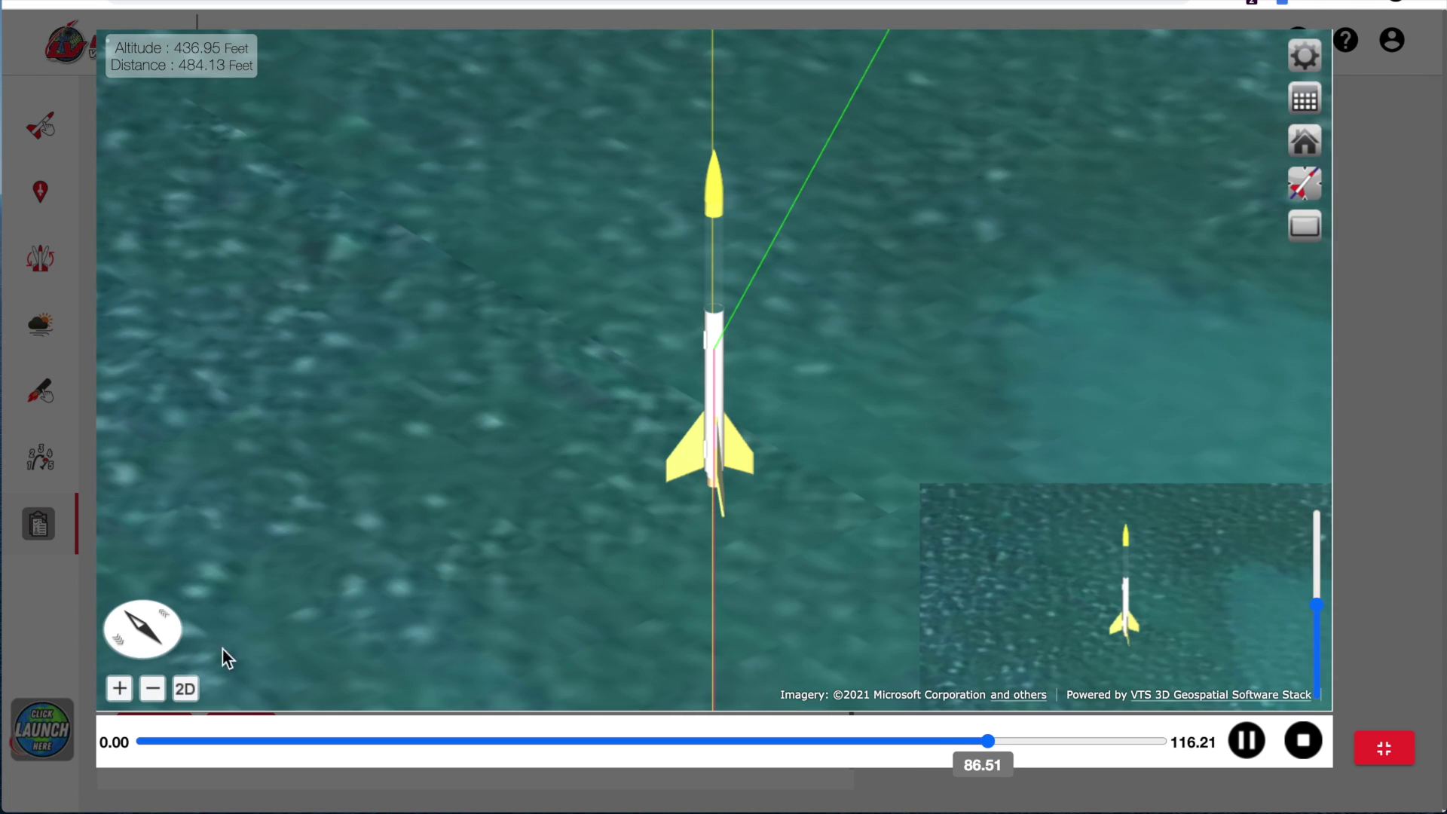
left_click(155, 690)
left_click(154, 690)
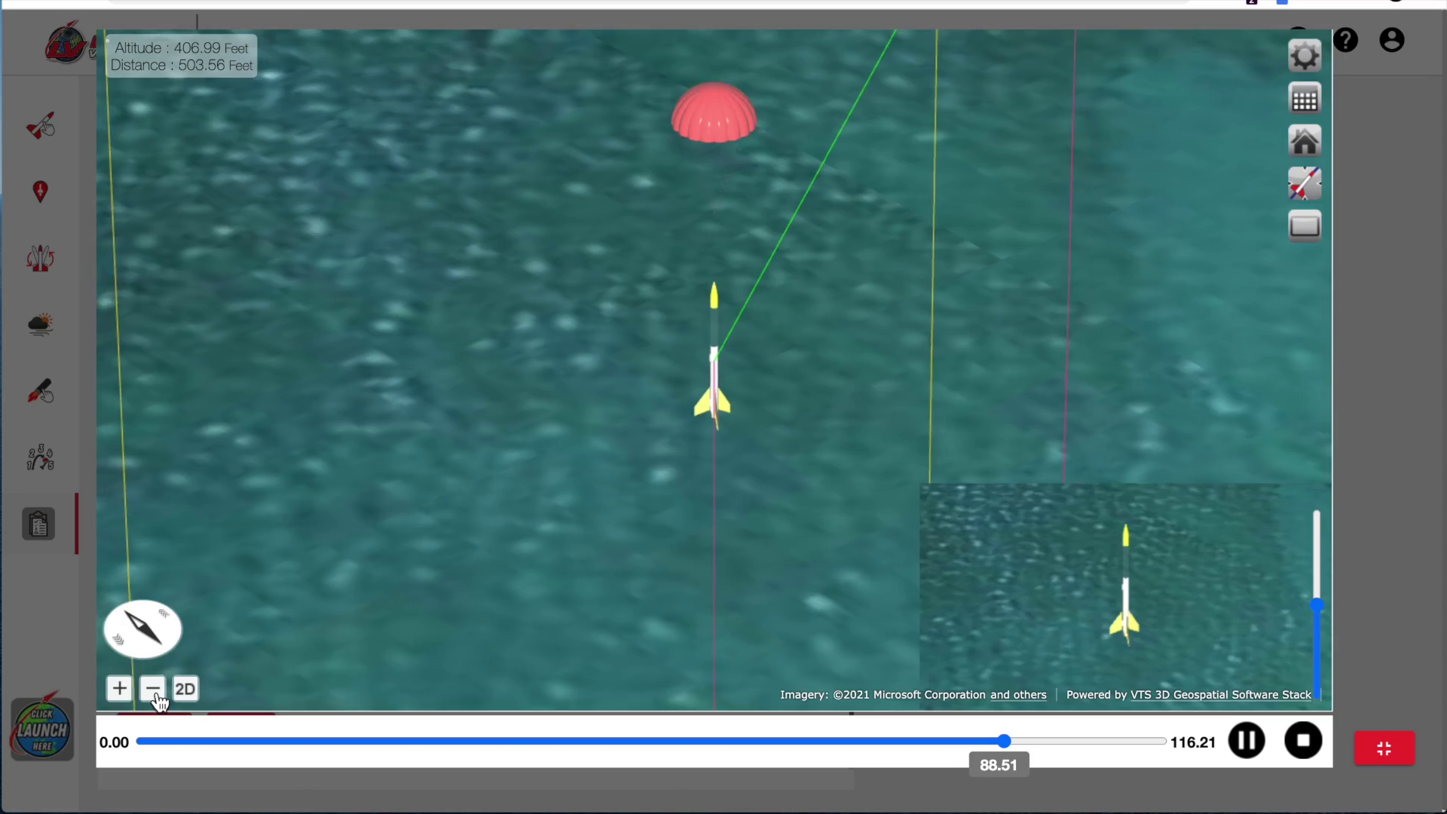
left_click(154, 690)
left_click(154, 689)
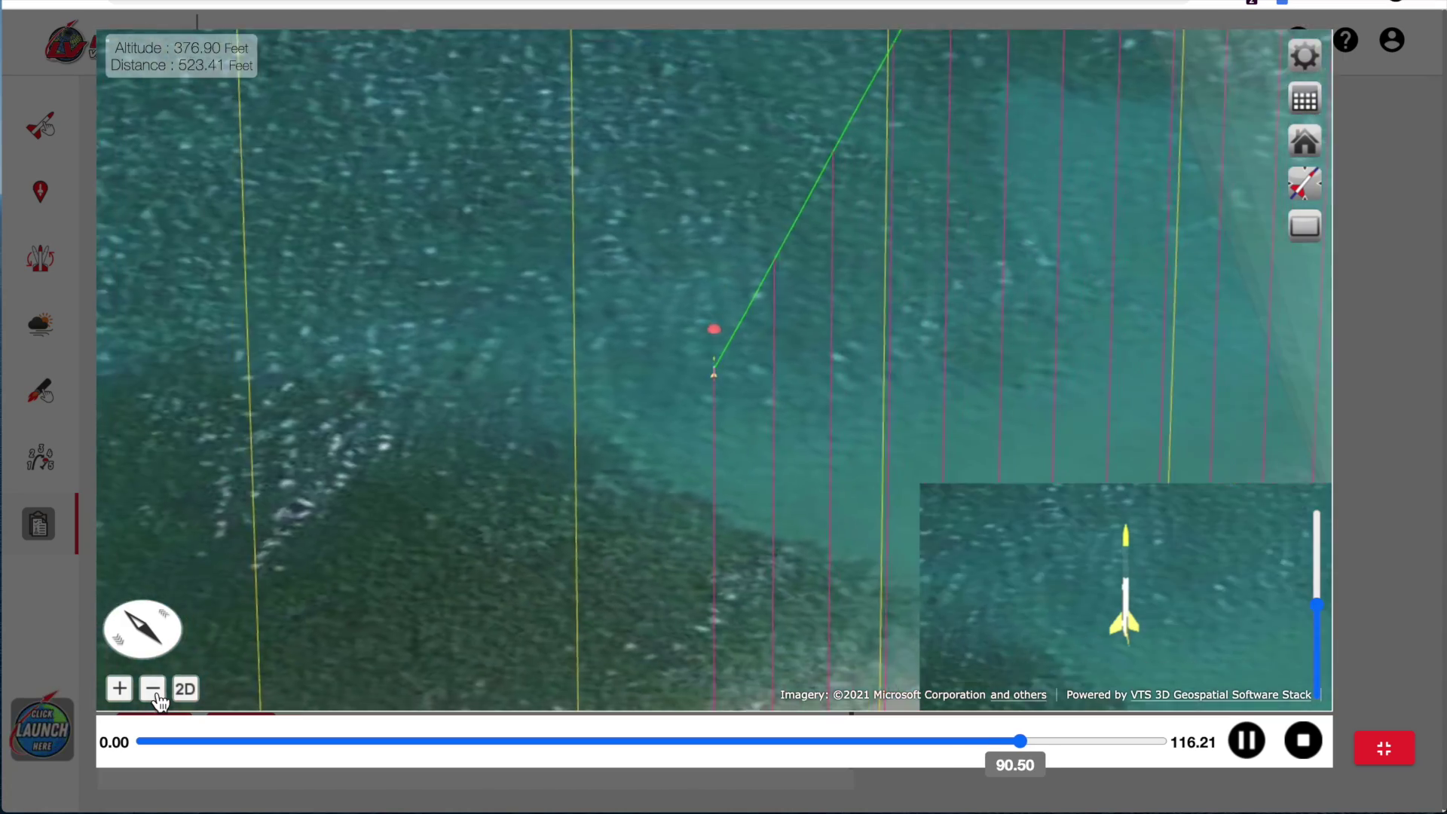
left_click(154, 690)
scroll(386, 573, "down", 3)
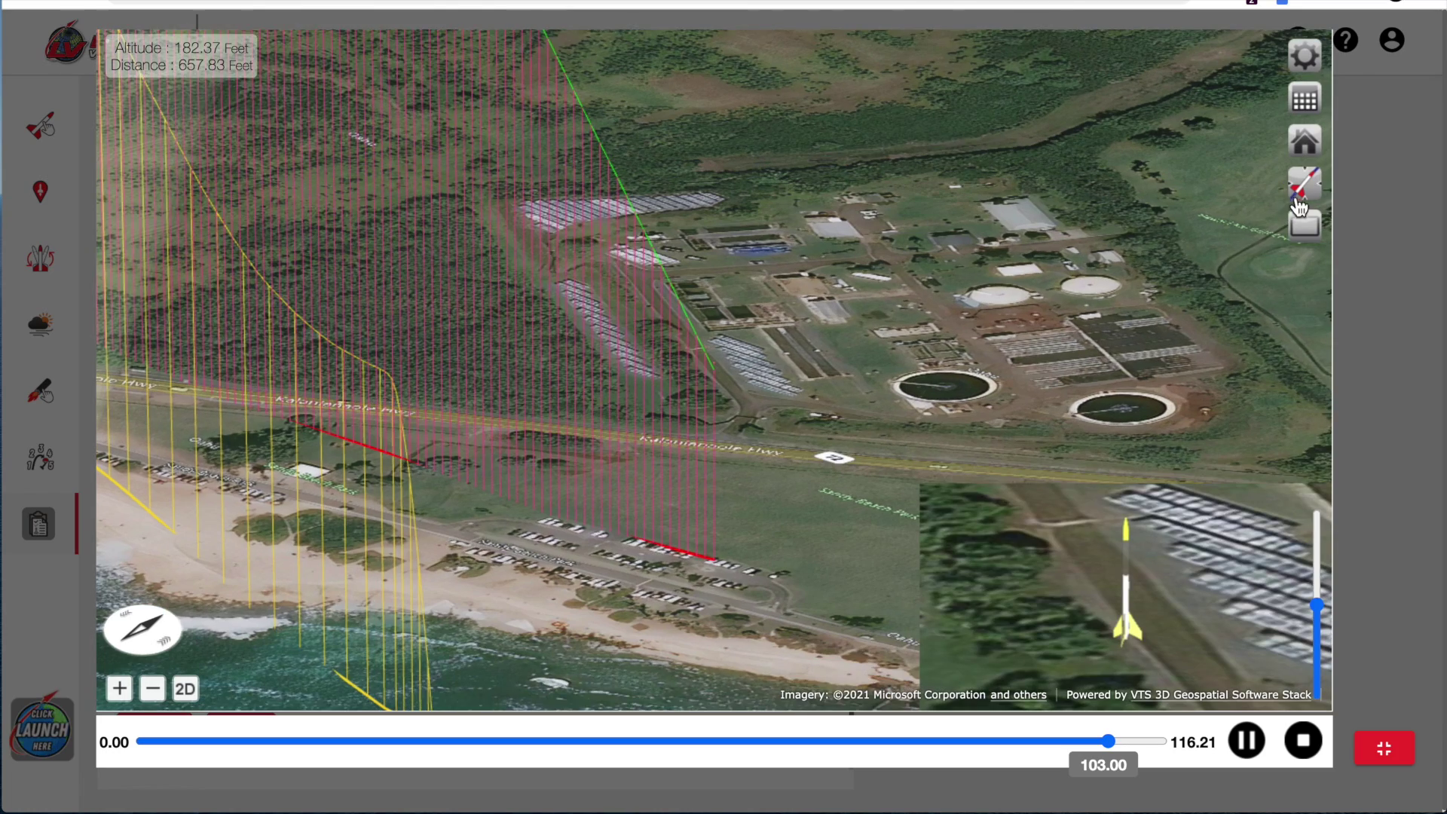
left_click(1302, 197)
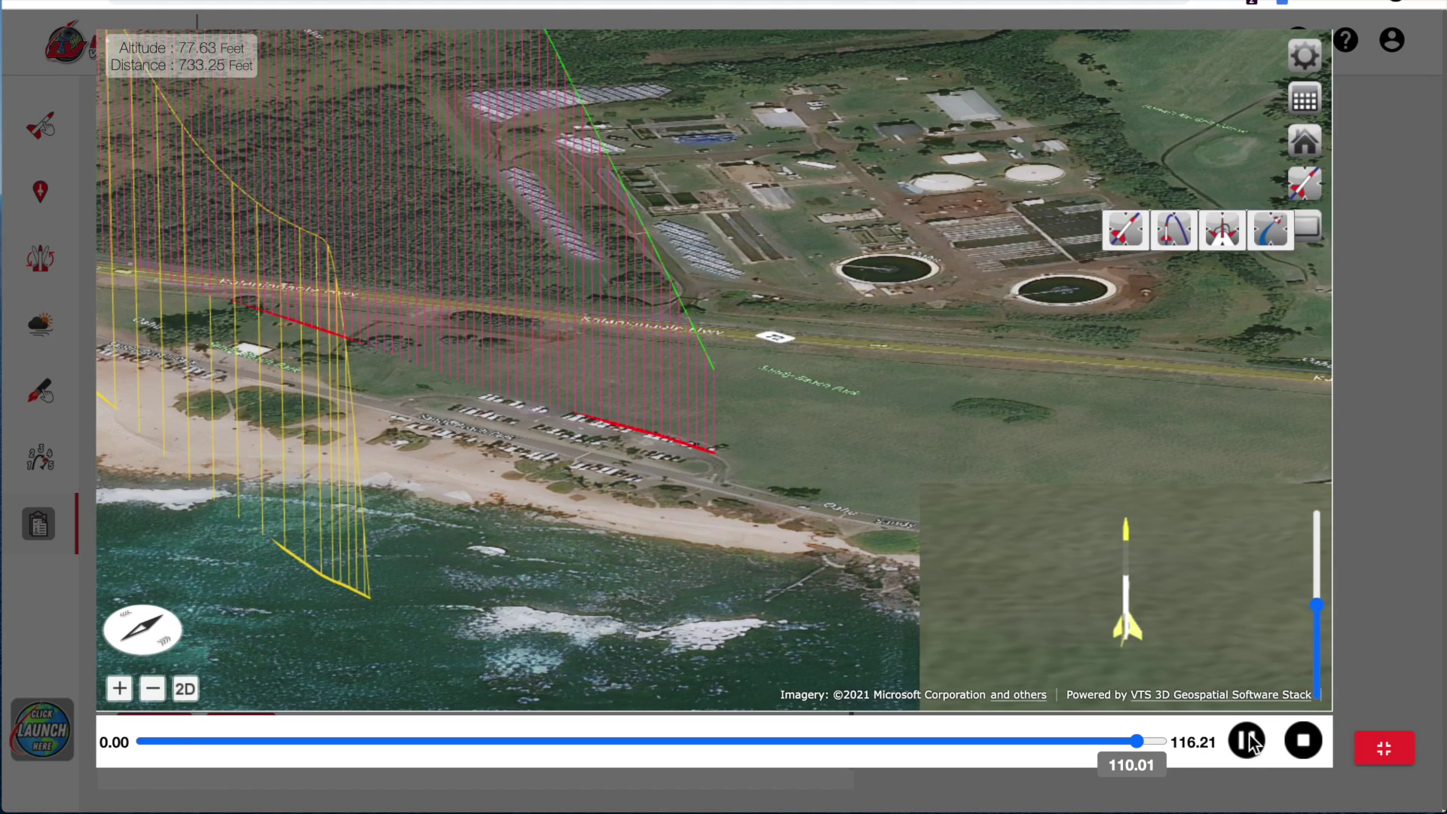
left_click(1246, 741)
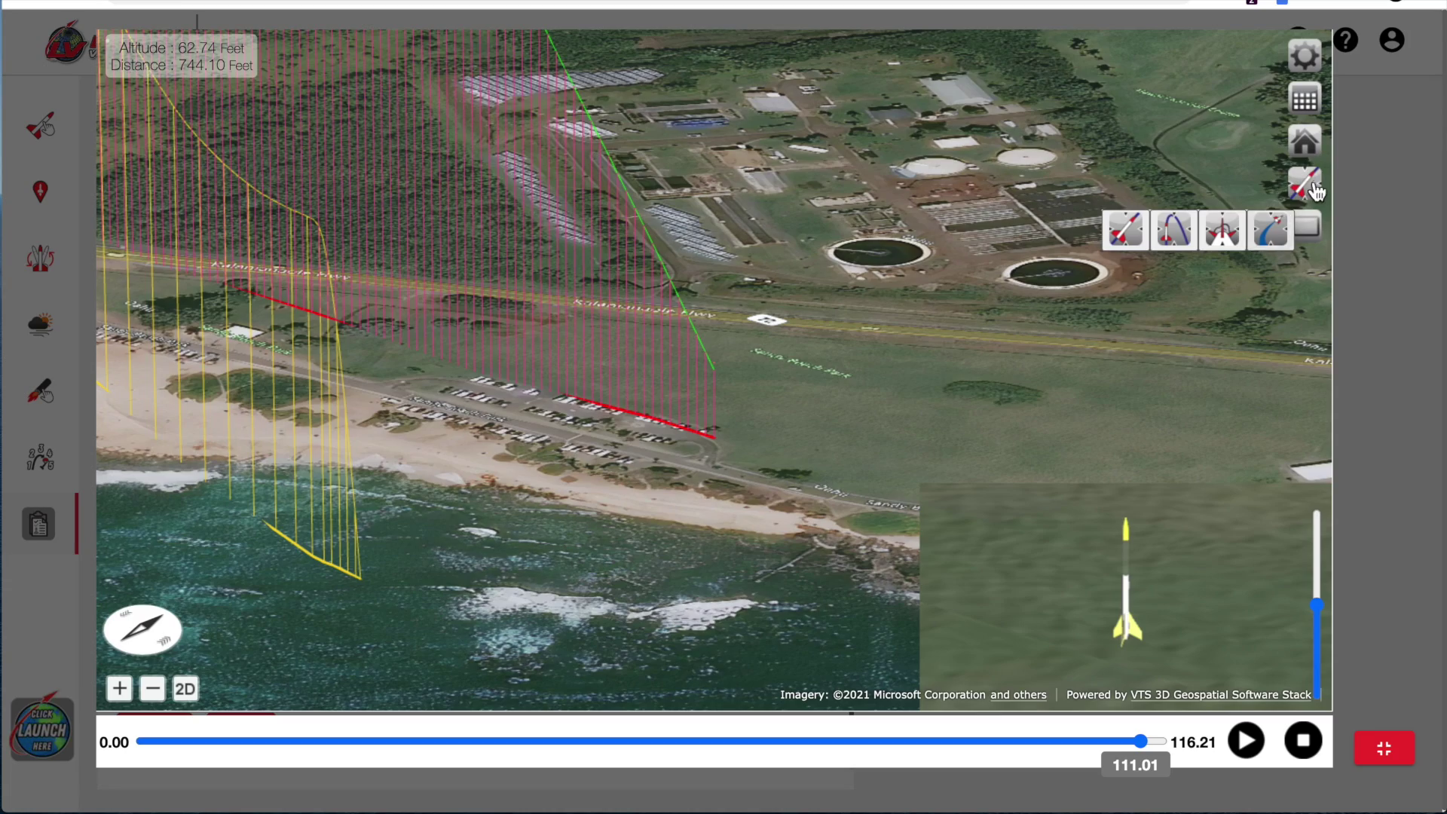
Fly to the trajectory overview, find the rocket, and zoom in on its Sandy Beach Park landing spot
left_click(1169, 234)
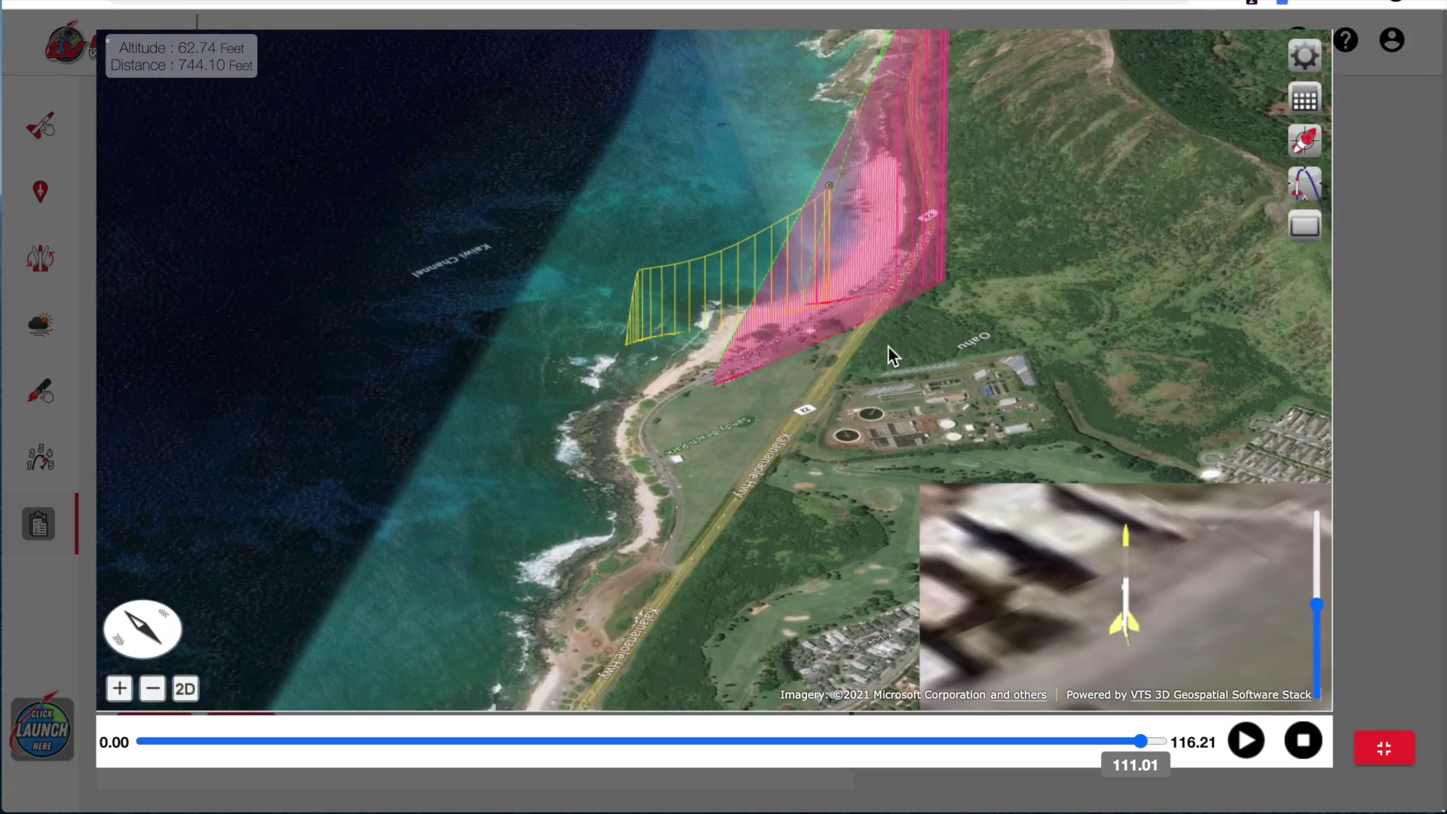
left_click_drag(887, 345, 223, 430)
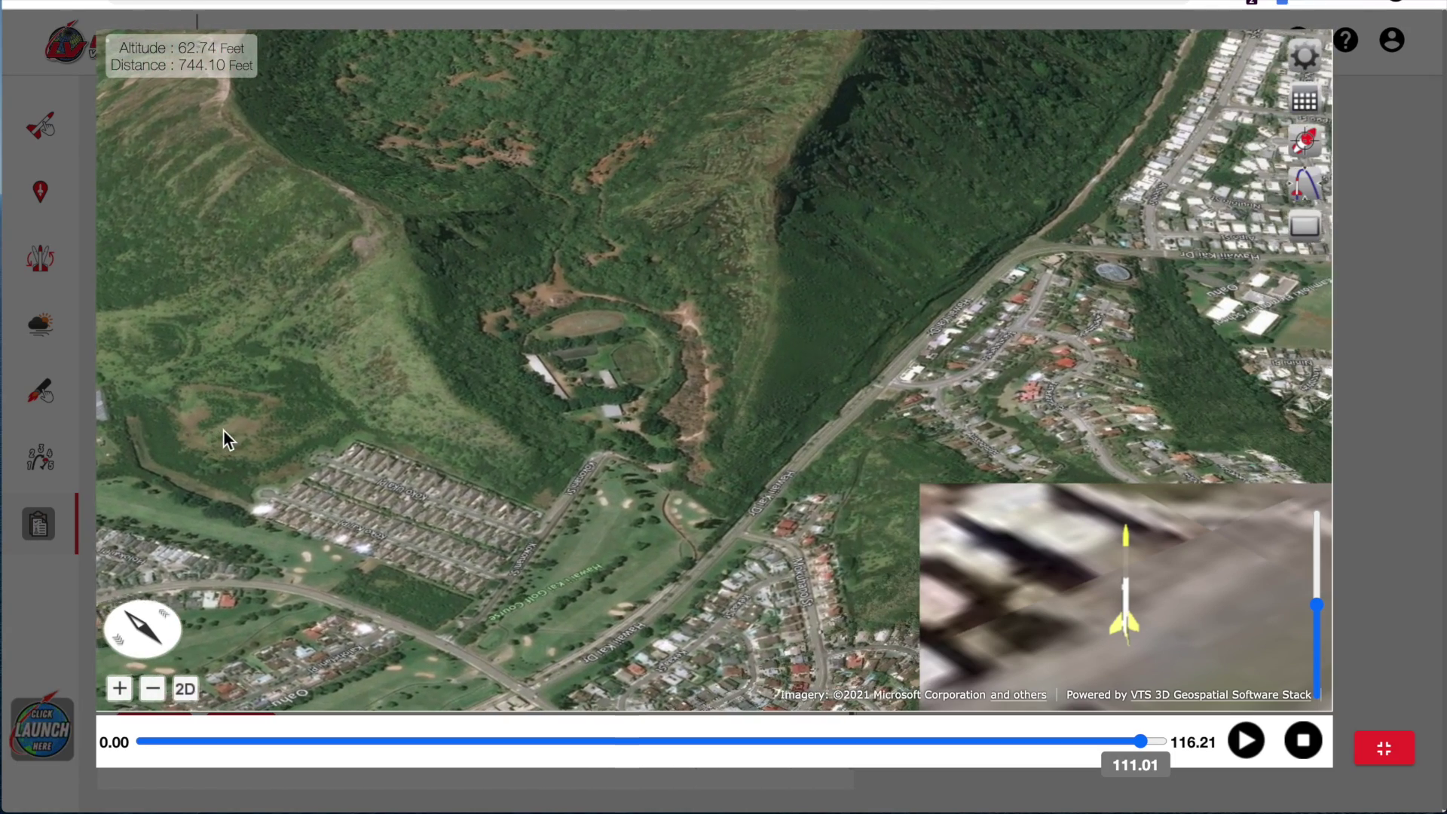
left_click(1309, 143)
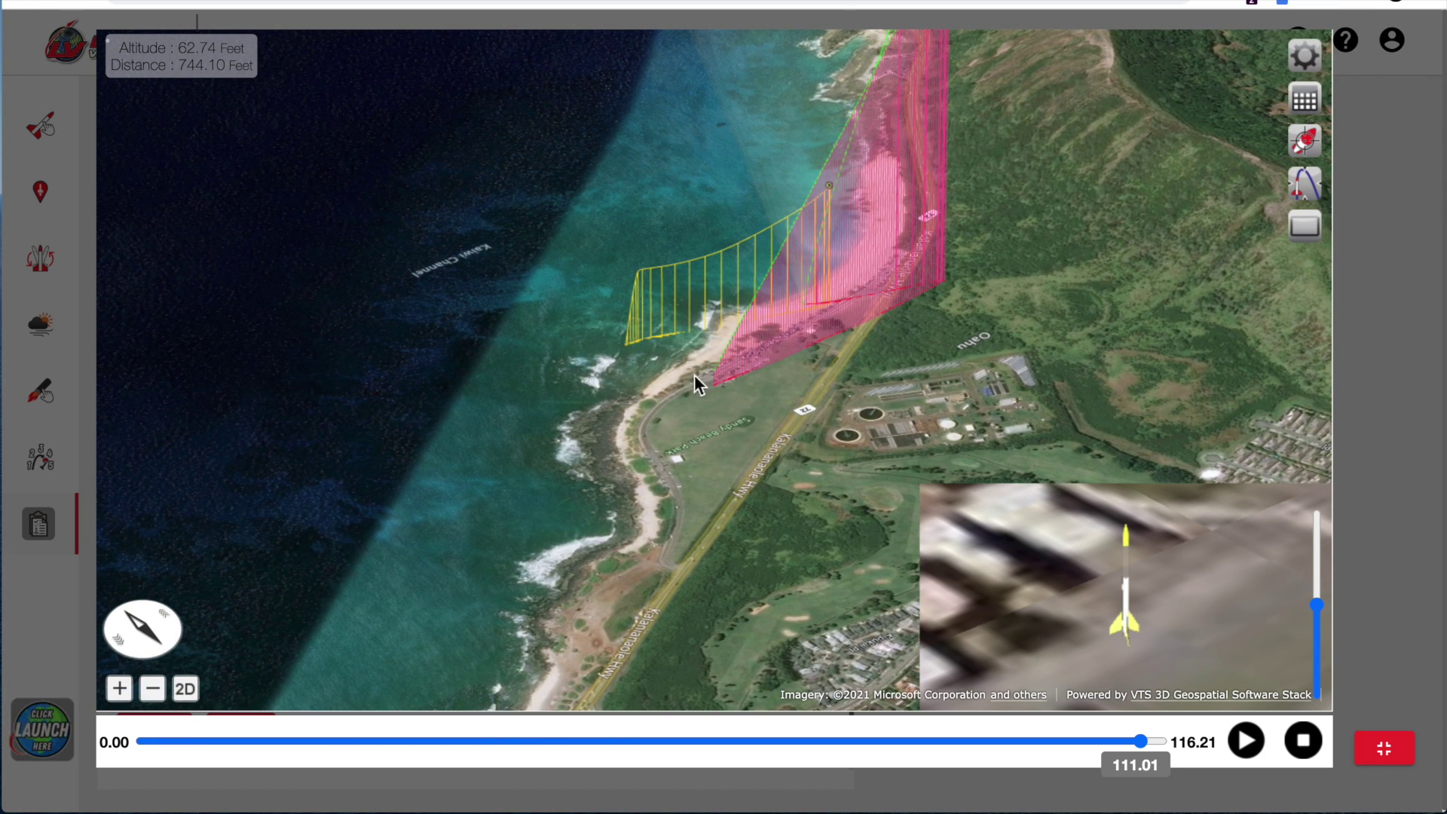
left_click(127, 694)
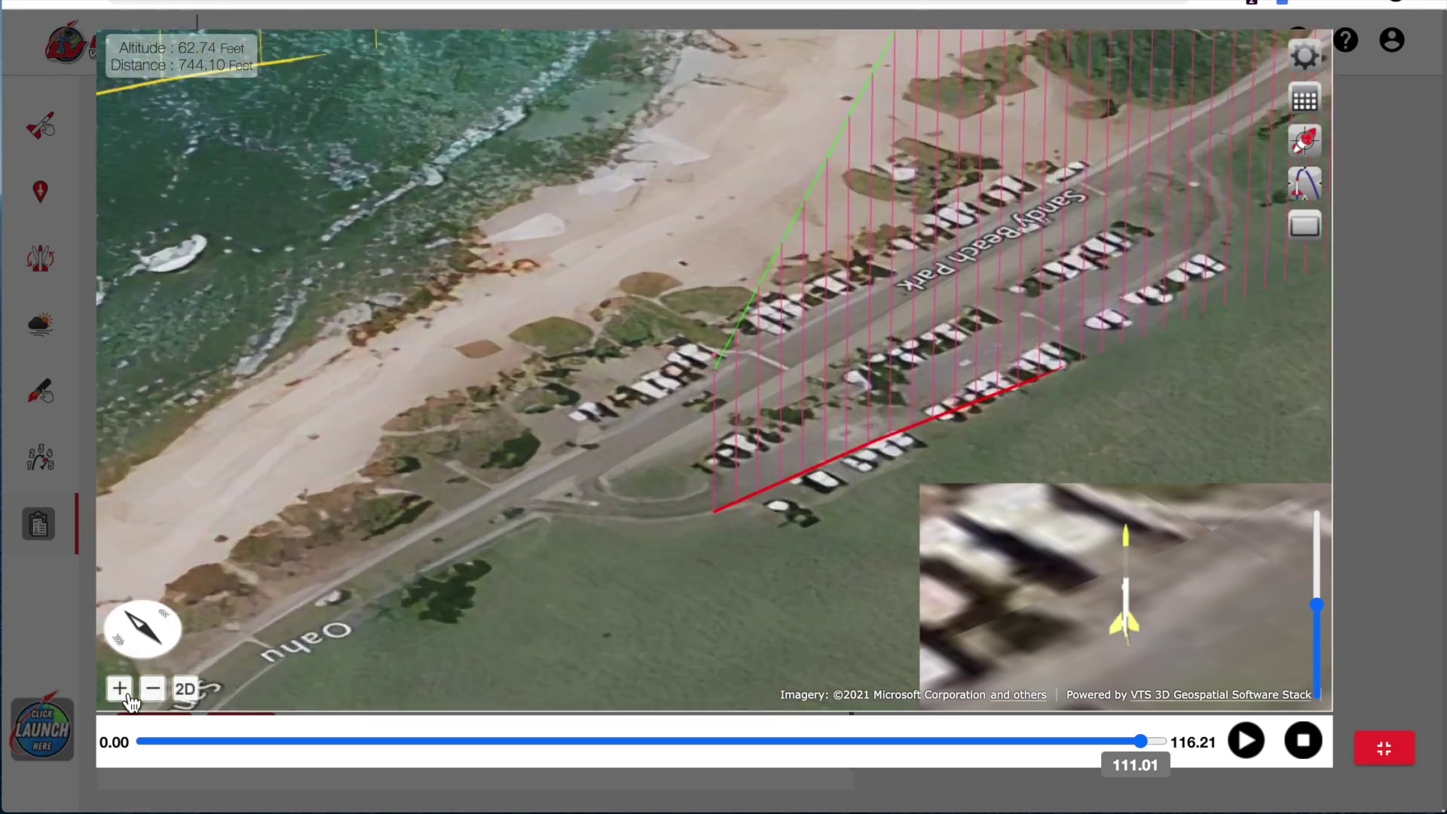
left_click(120, 688)
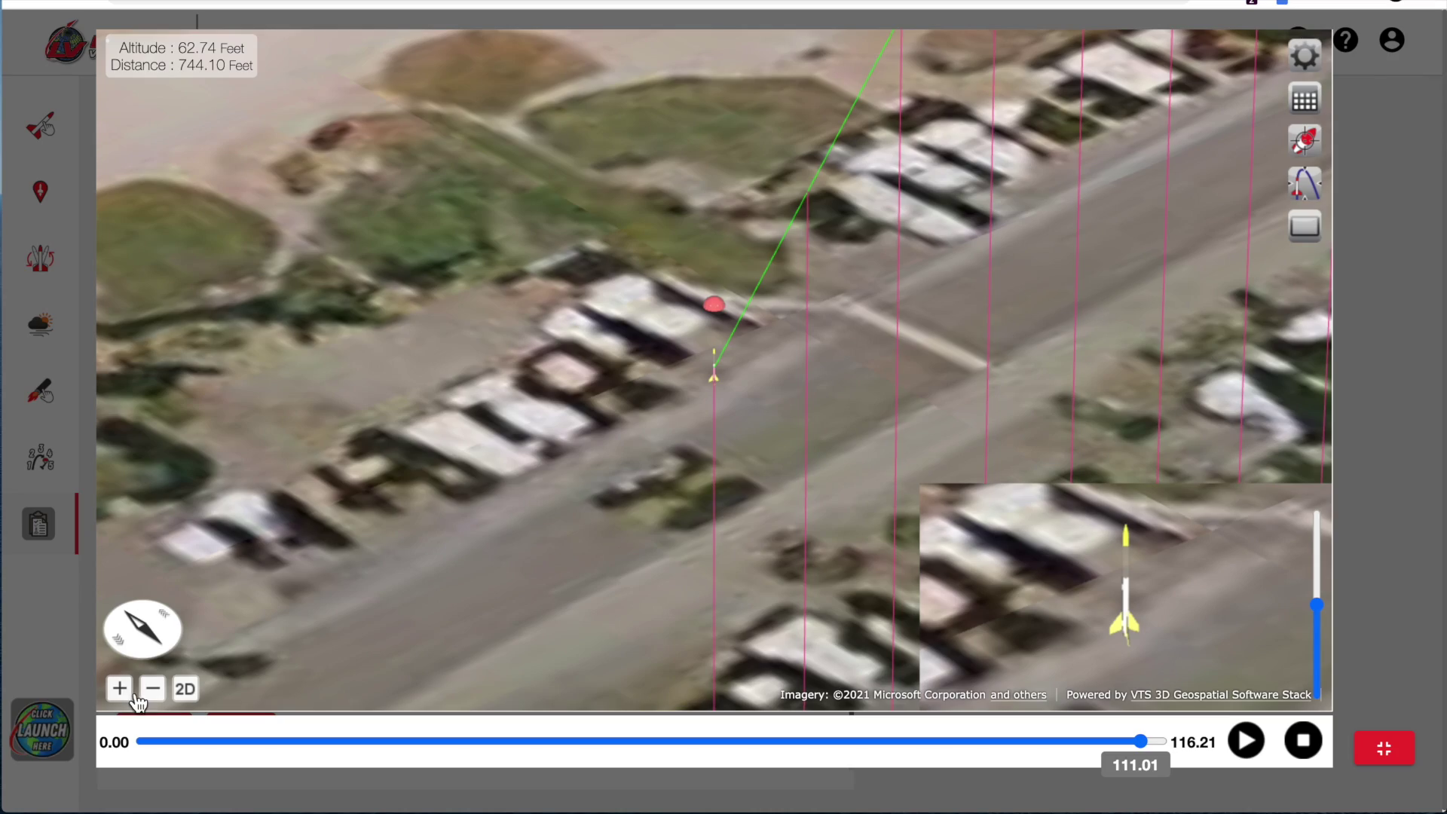
left_click(153, 689)
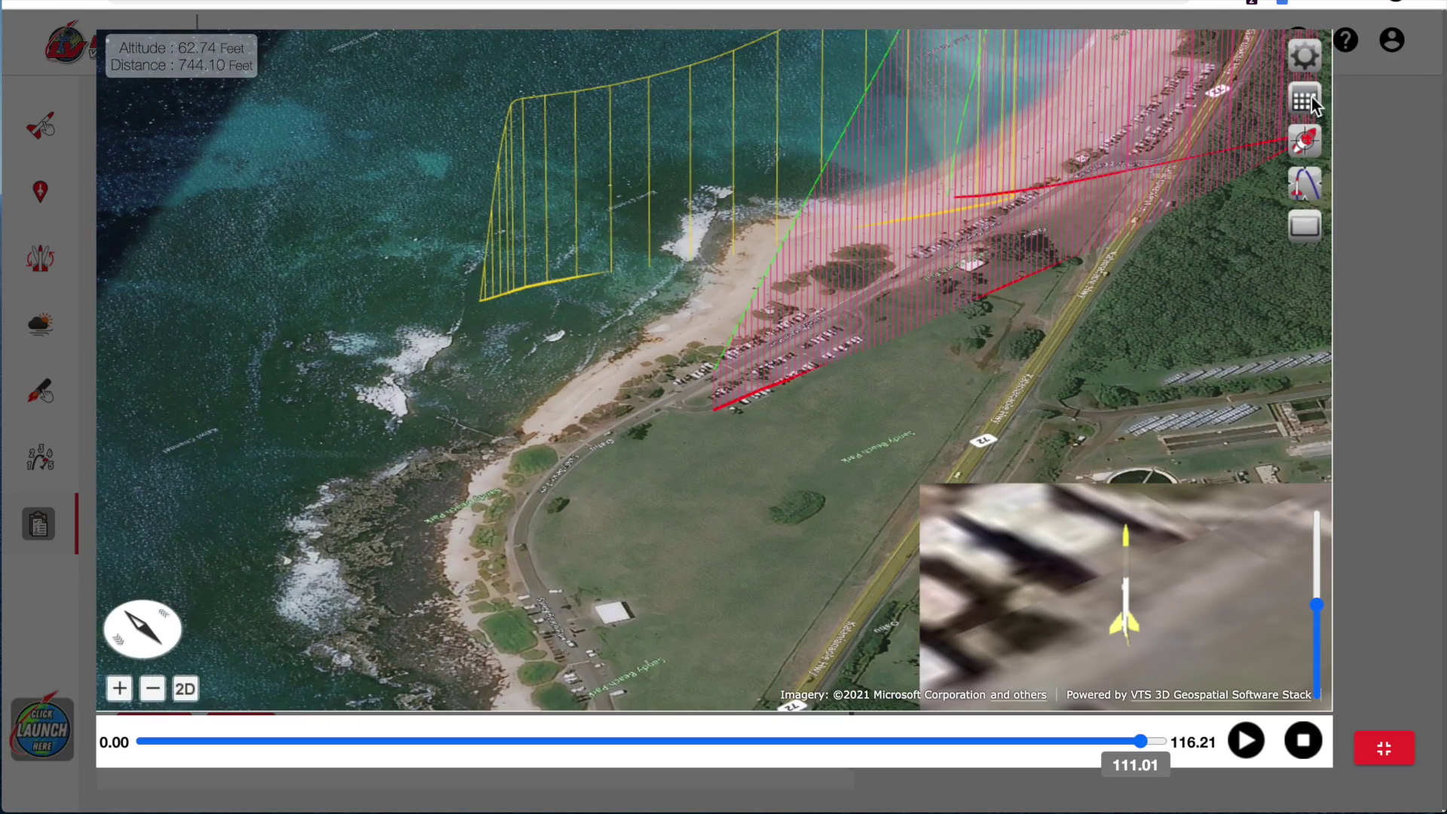
Review the Flight Data table (744.10 ft distance, 62.74 ft AGL), moved aside, then close it
left_click(1305, 100)
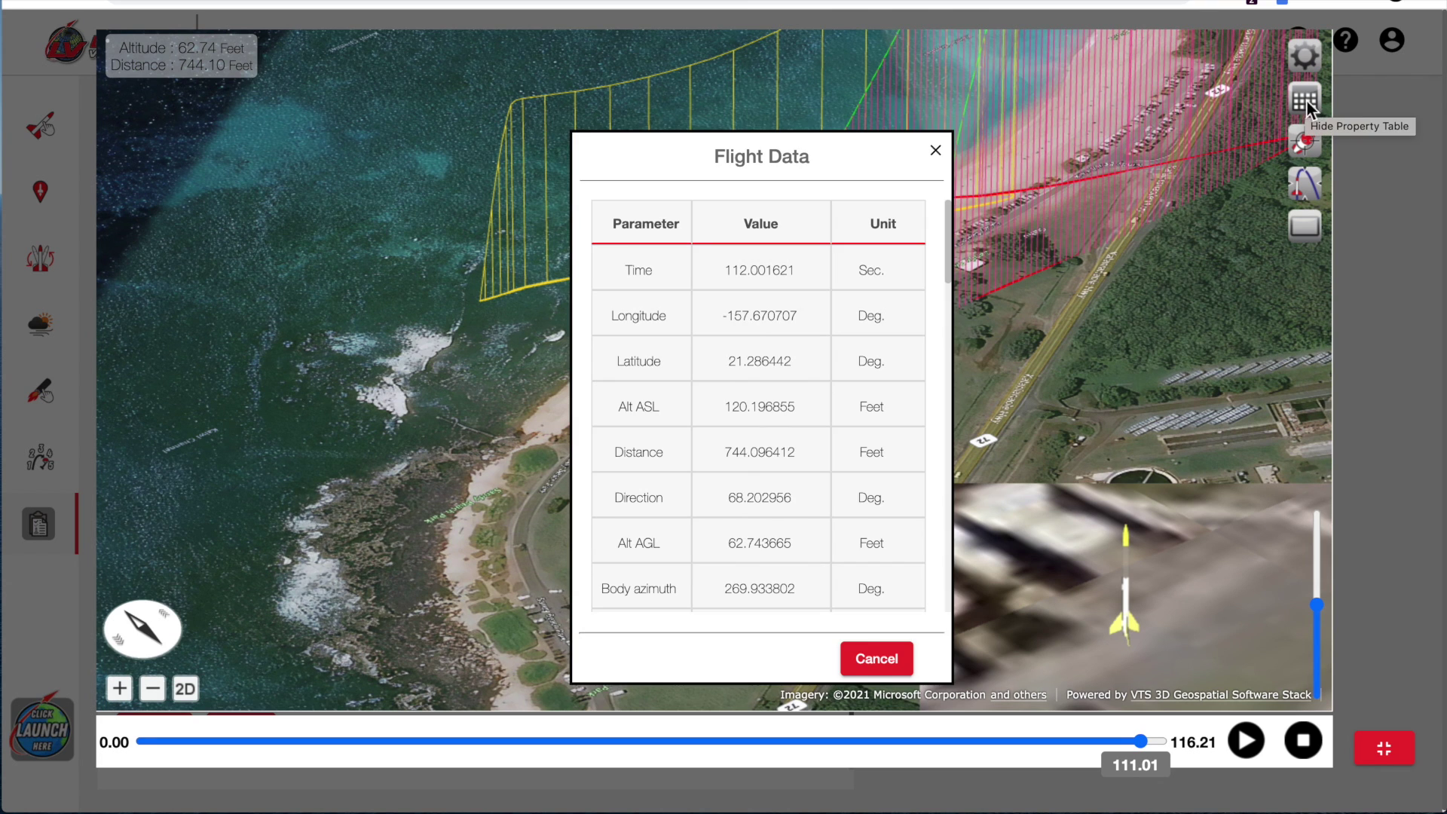
left_click_drag(808, 147, 377, 100)
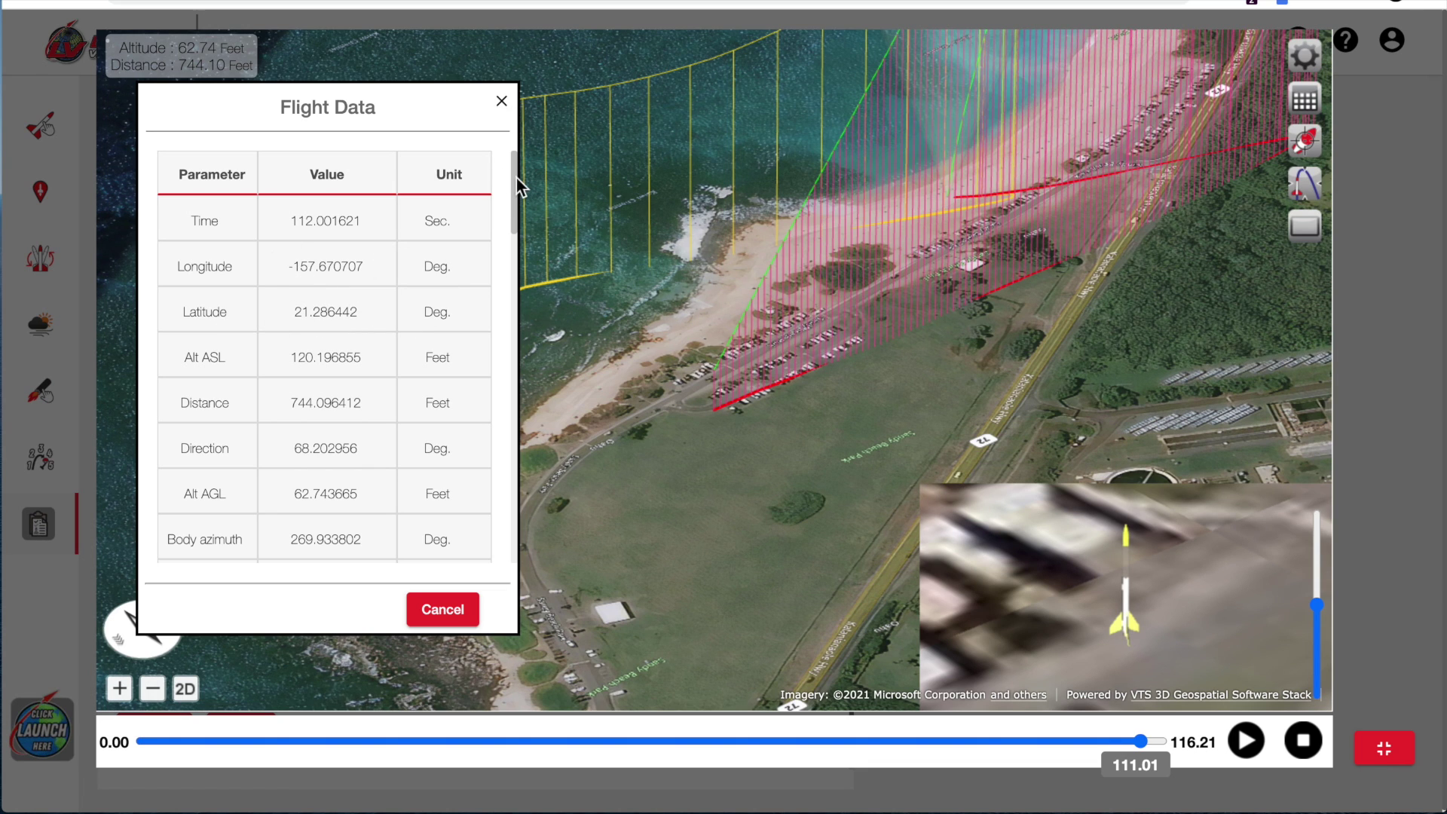
left_click_drag(514, 179, 513, 285)
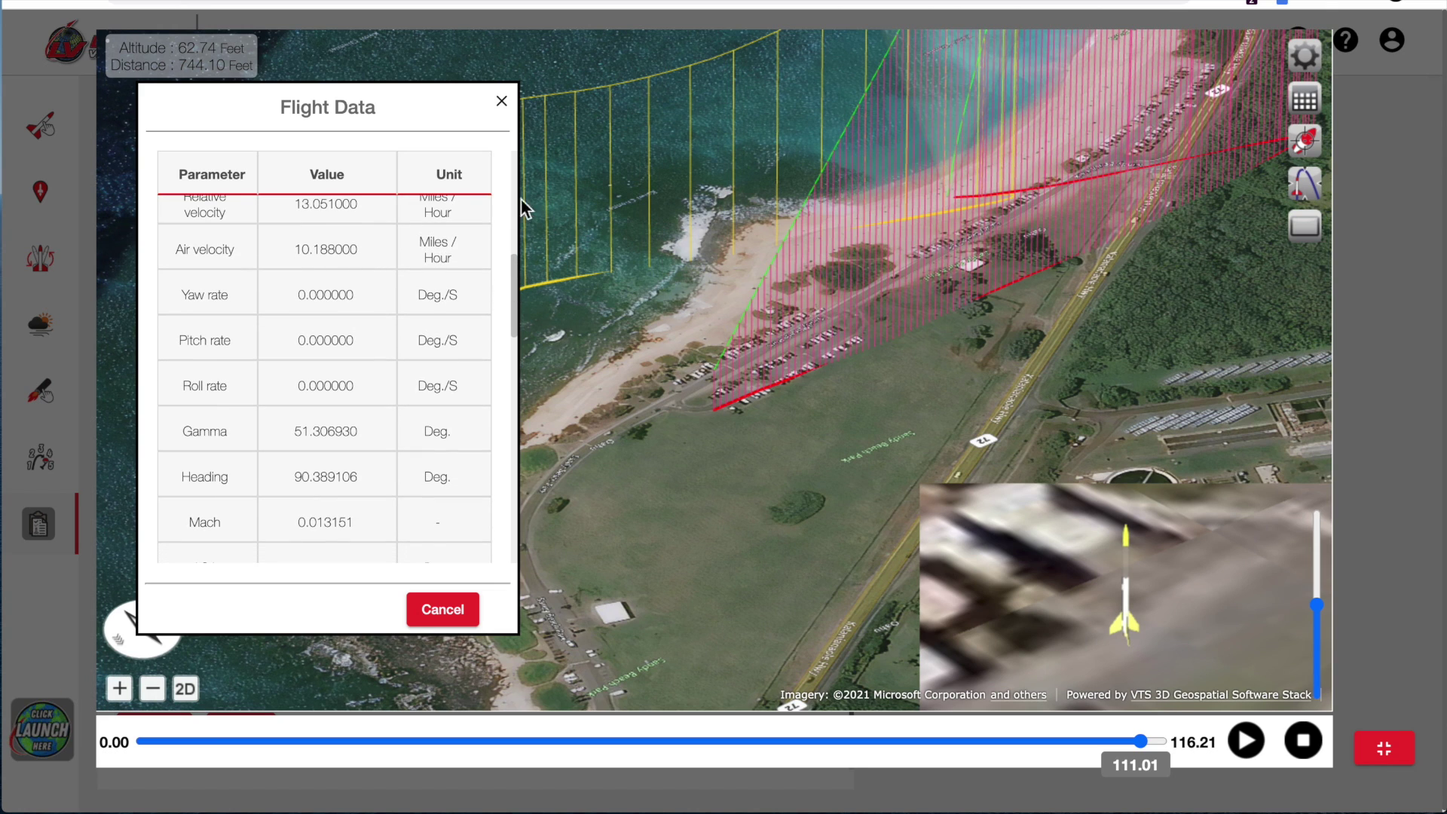
left_click(502, 102)
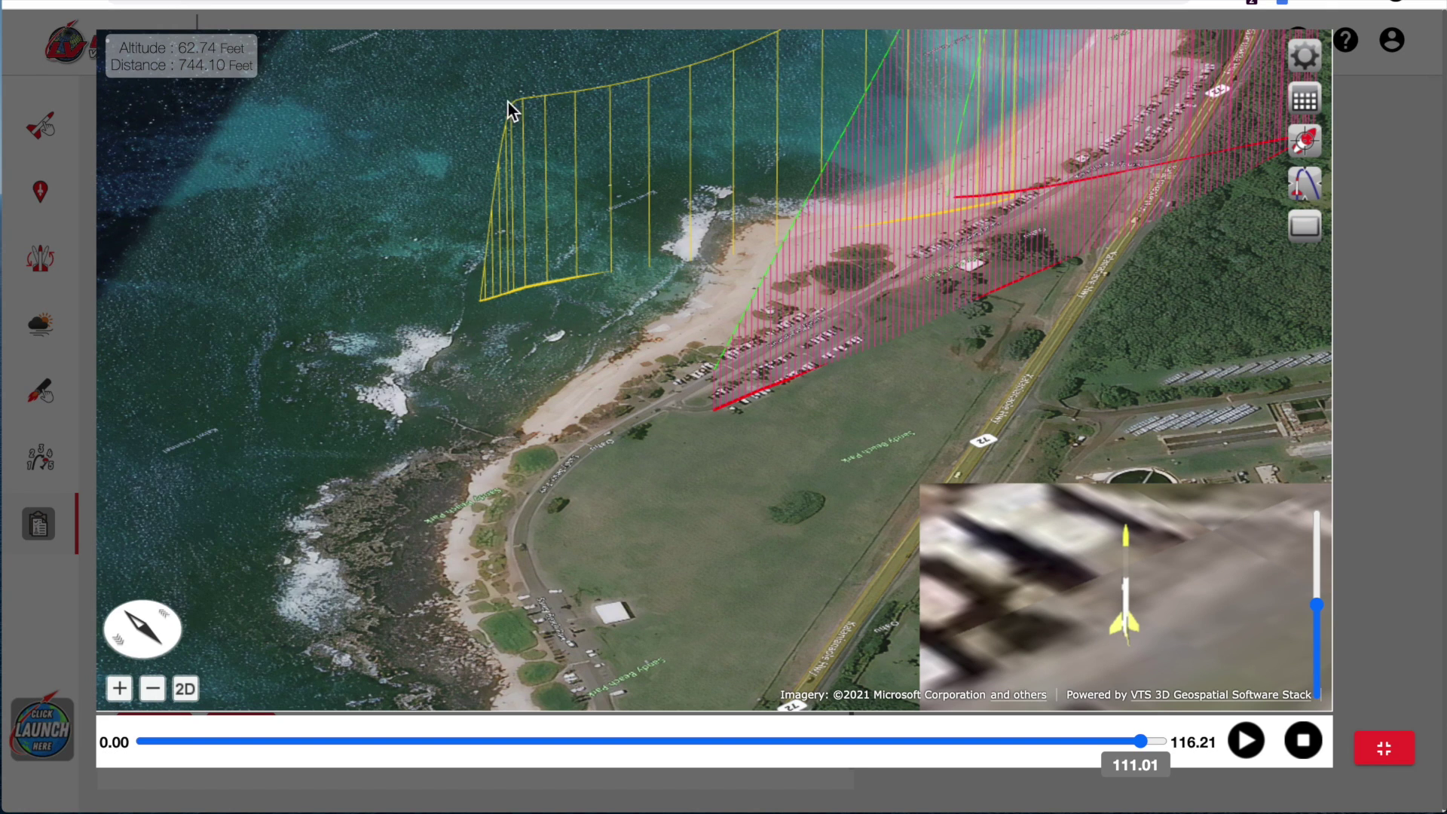
Lower the Weathercocking Cone opacity to about 0.3 in the Flight Screen preferences
left_click(1311, 57)
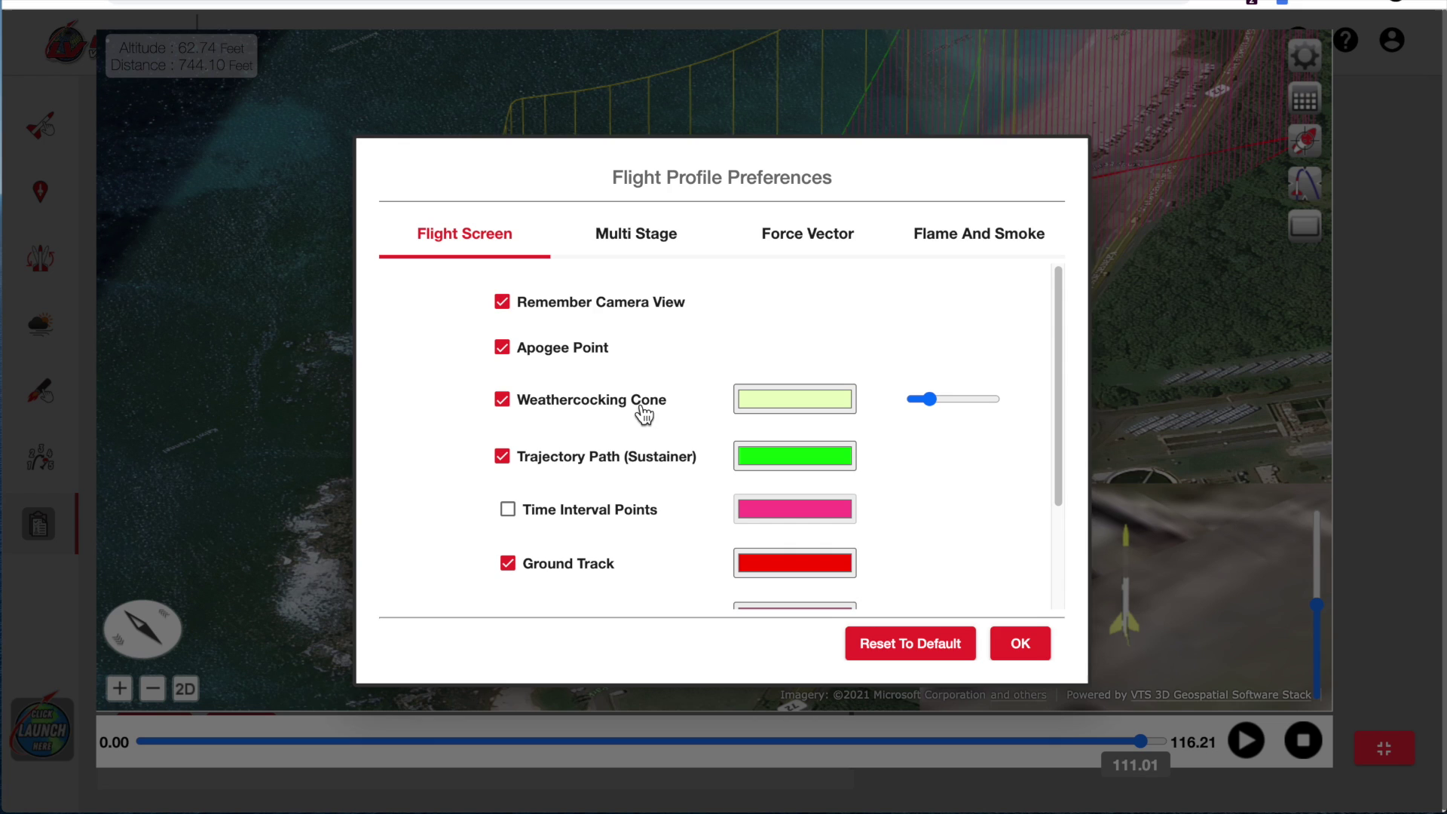
mouse_move(927, 411)
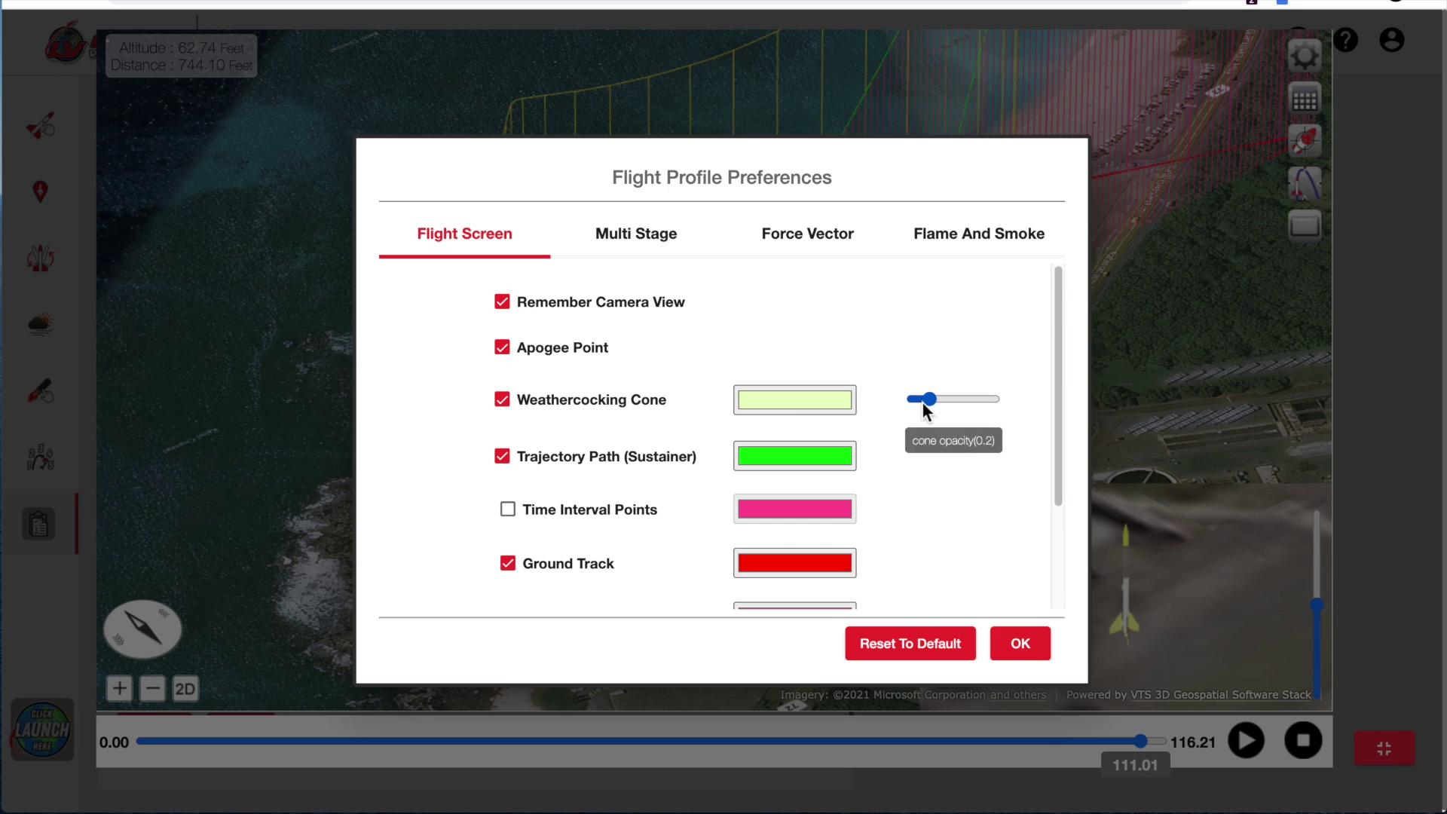
left_click_drag(963, 398, 983, 396)
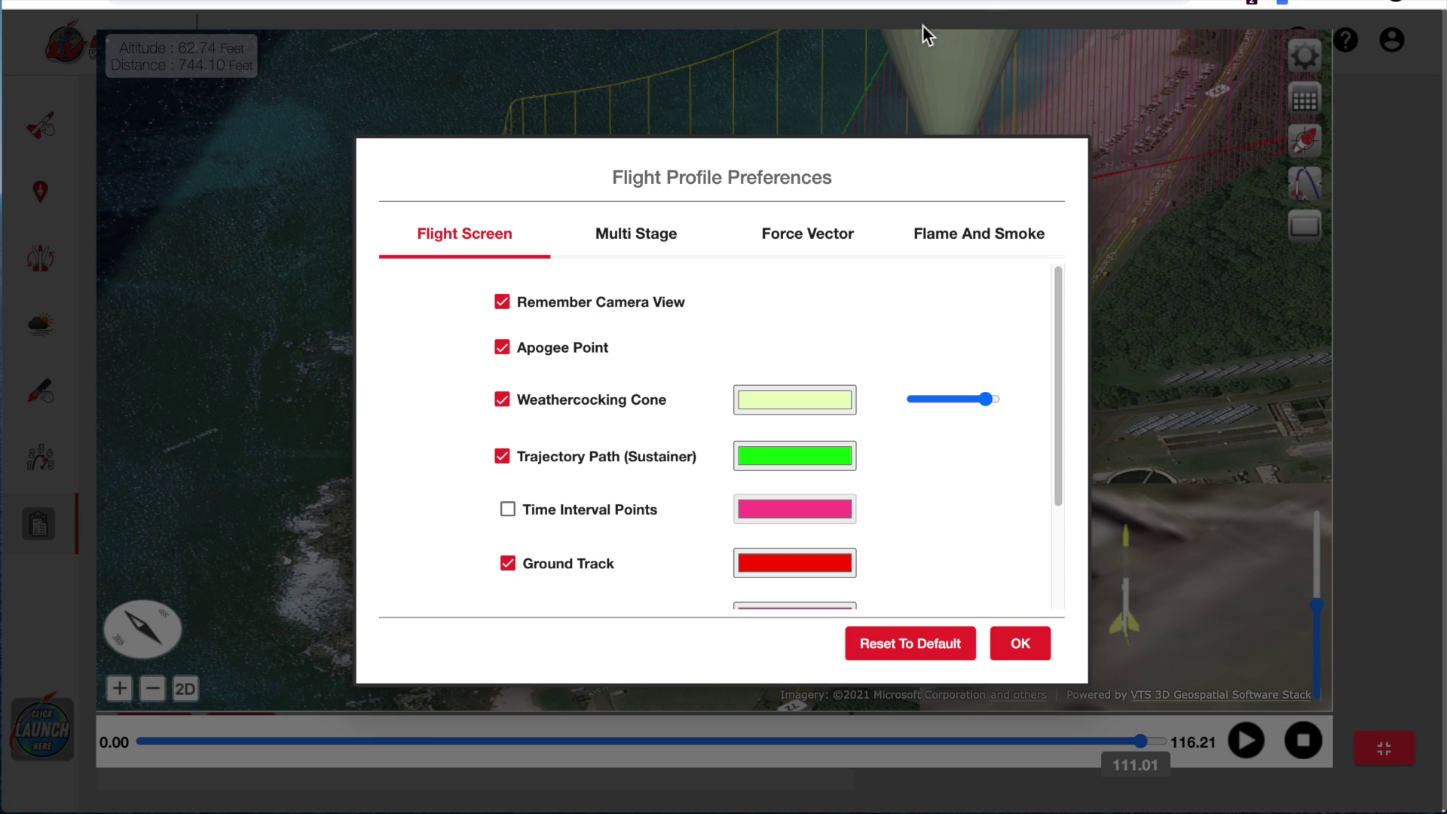
mouse_move(987, 399)
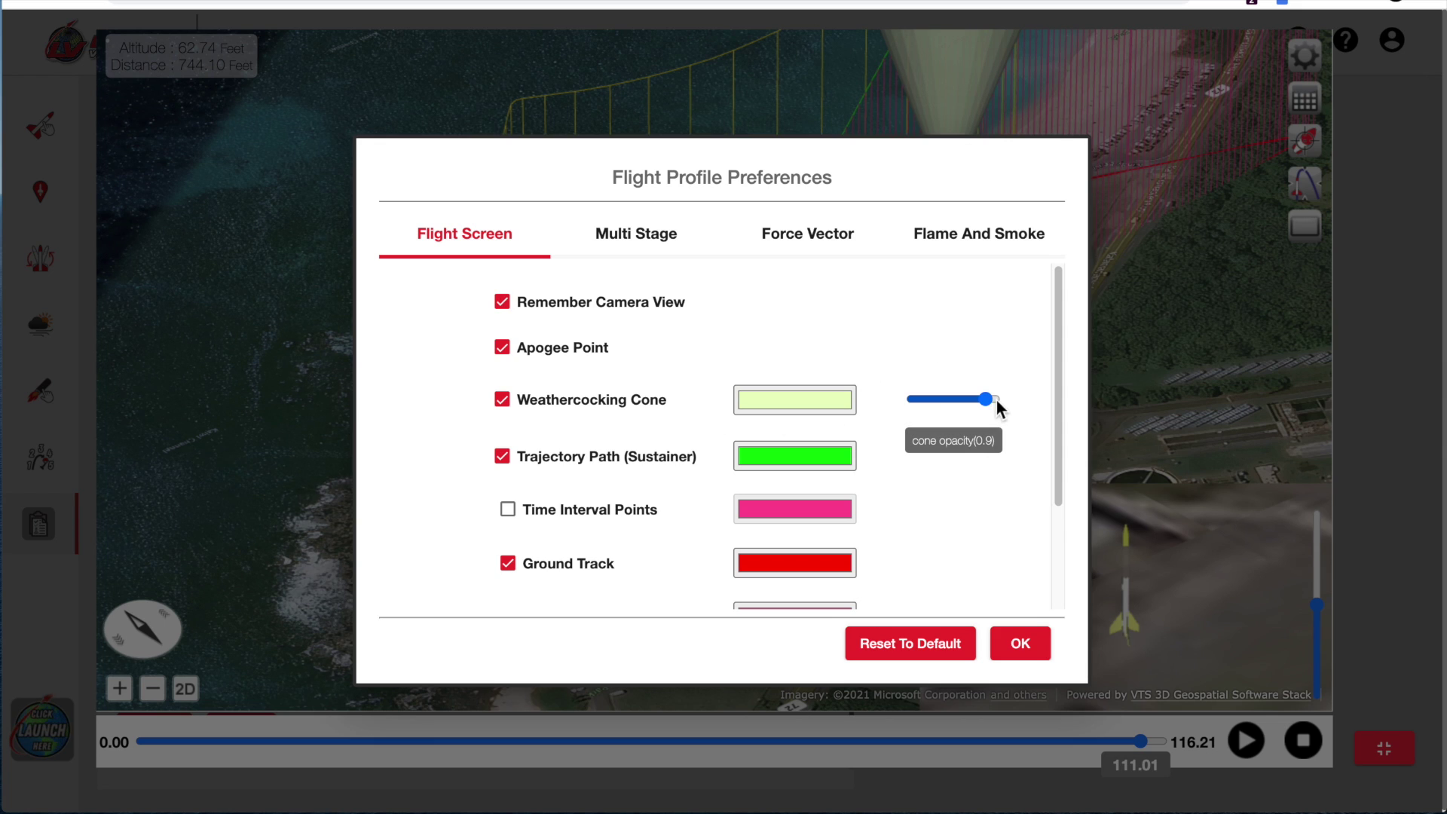
left_click_drag(985, 399, 948, 400)
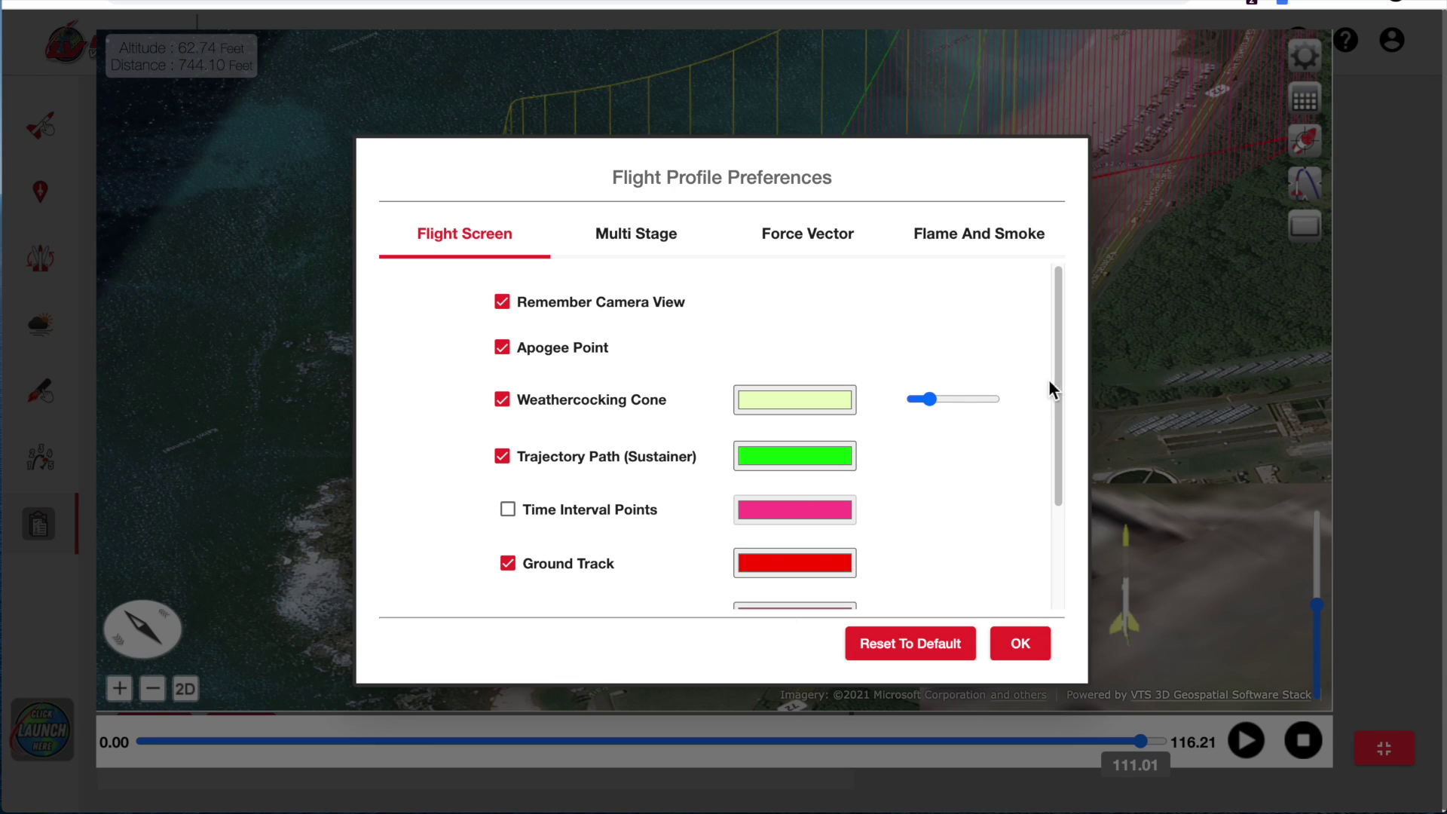
left_click_drag(1060, 371, 1060, 469)
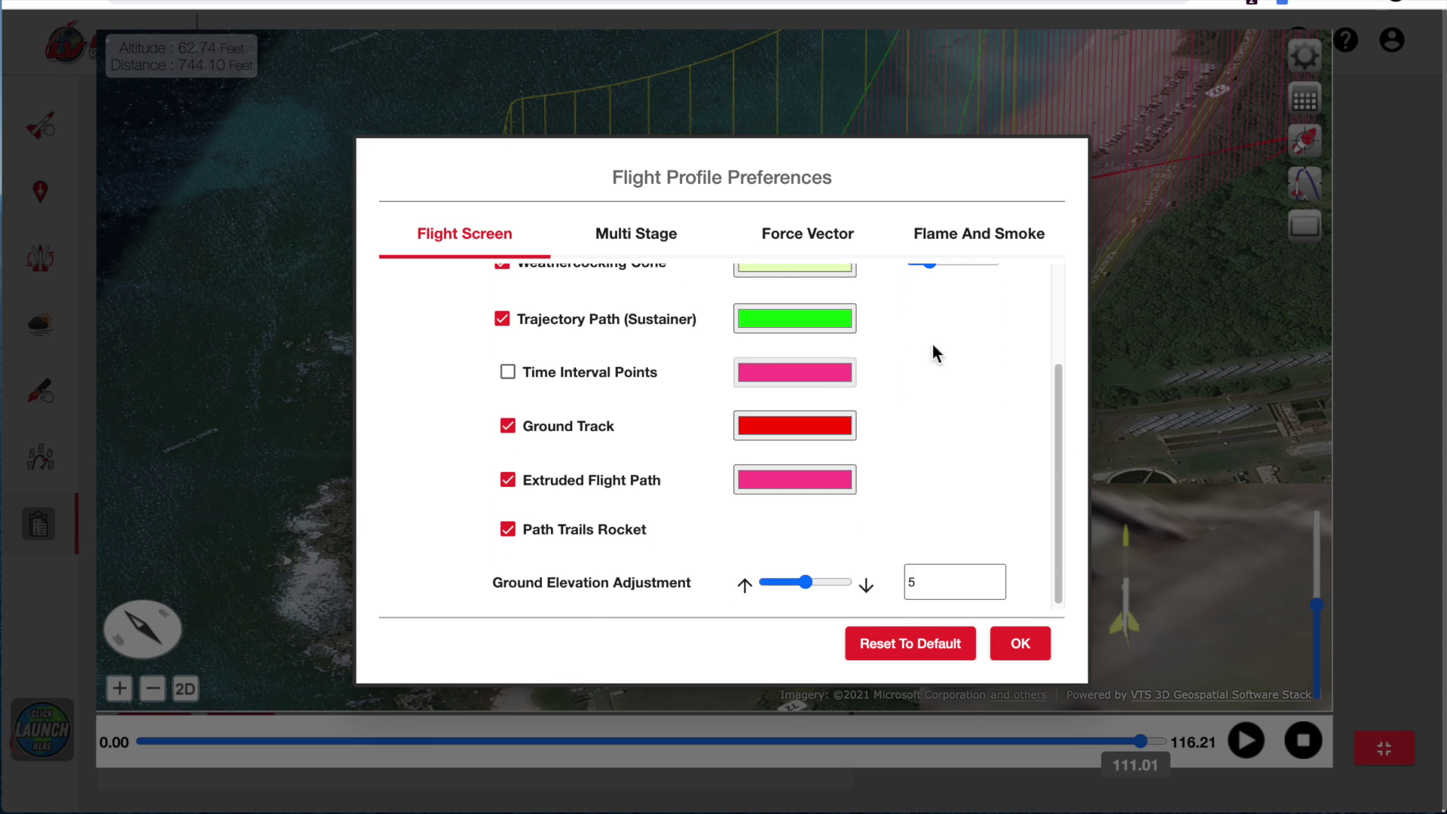
Recolour the Booster 1 trajectory path to a soft purple in the Multi Stage settings
left_click(625, 237)
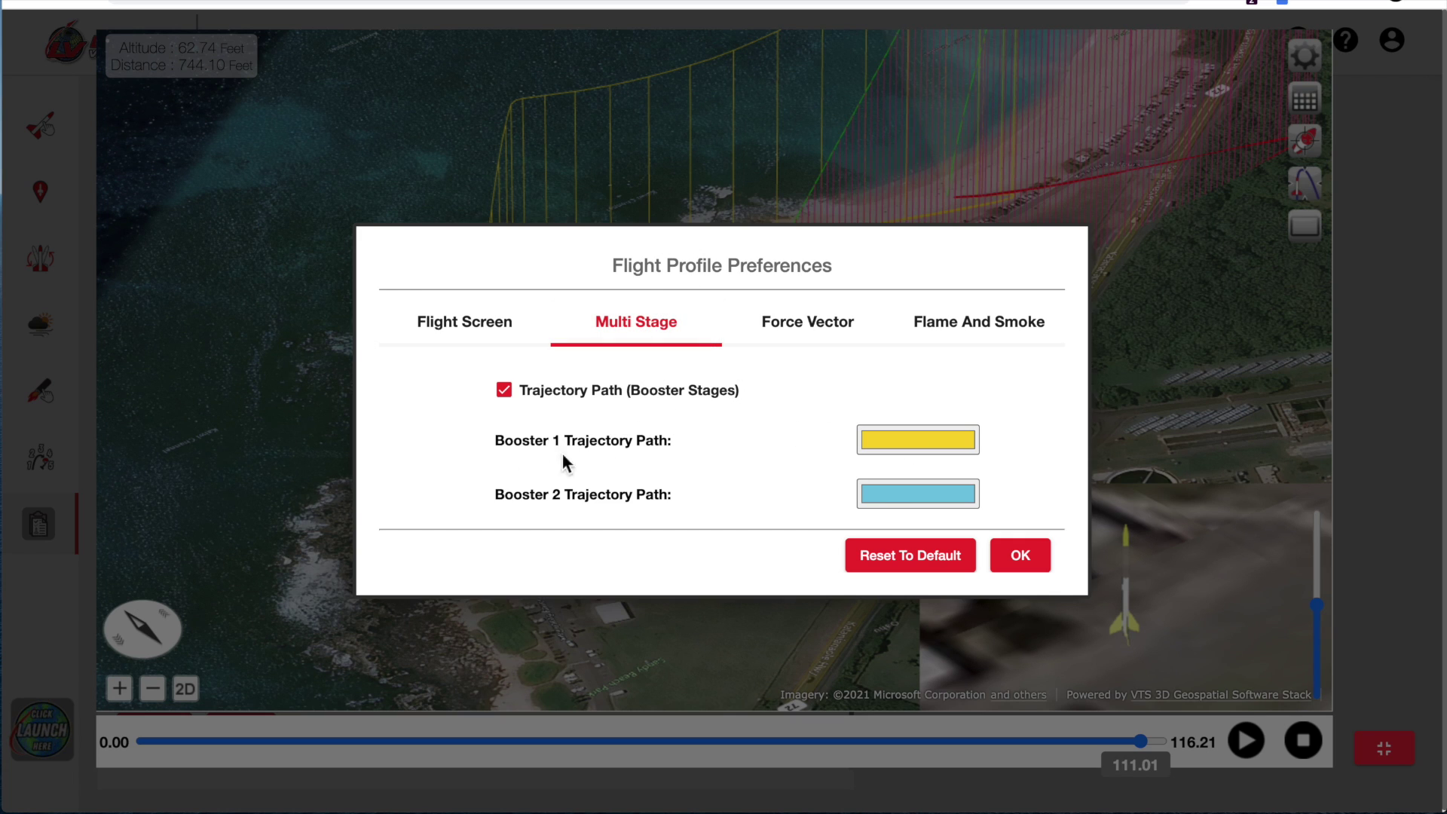
left_click(889, 443)
left_click(979, 608)
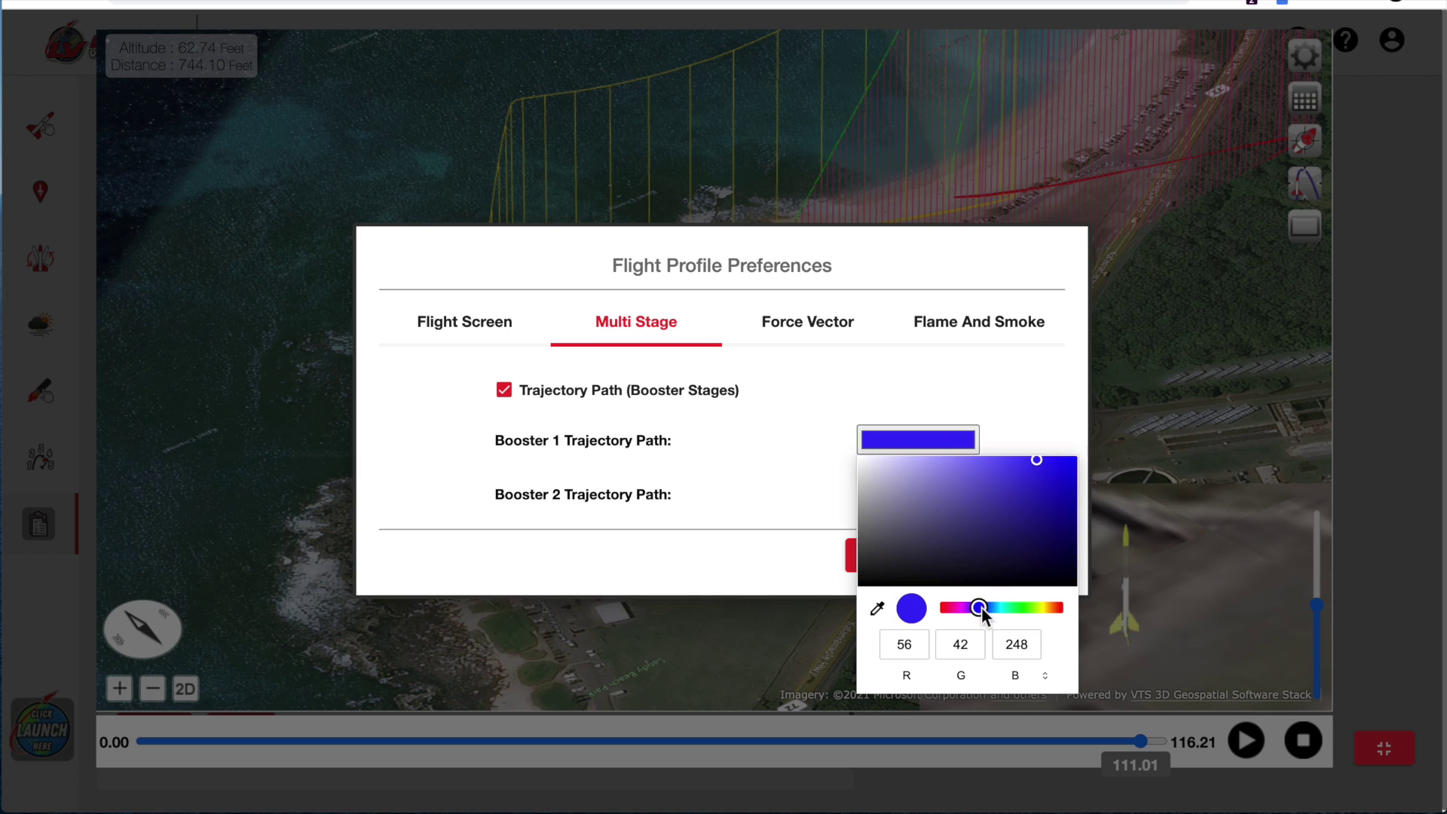
left_click(936, 489)
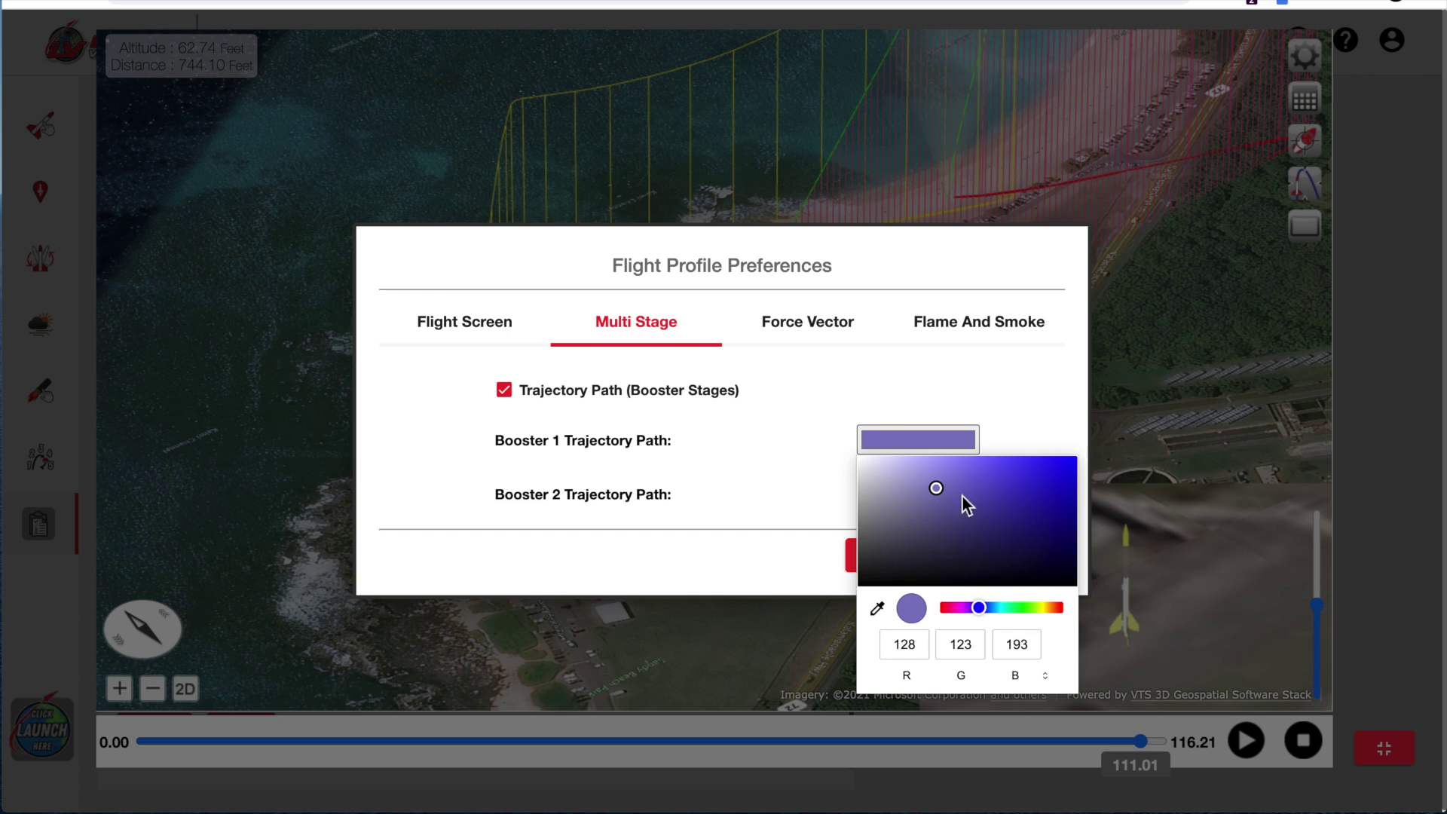
left_click(995, 384)
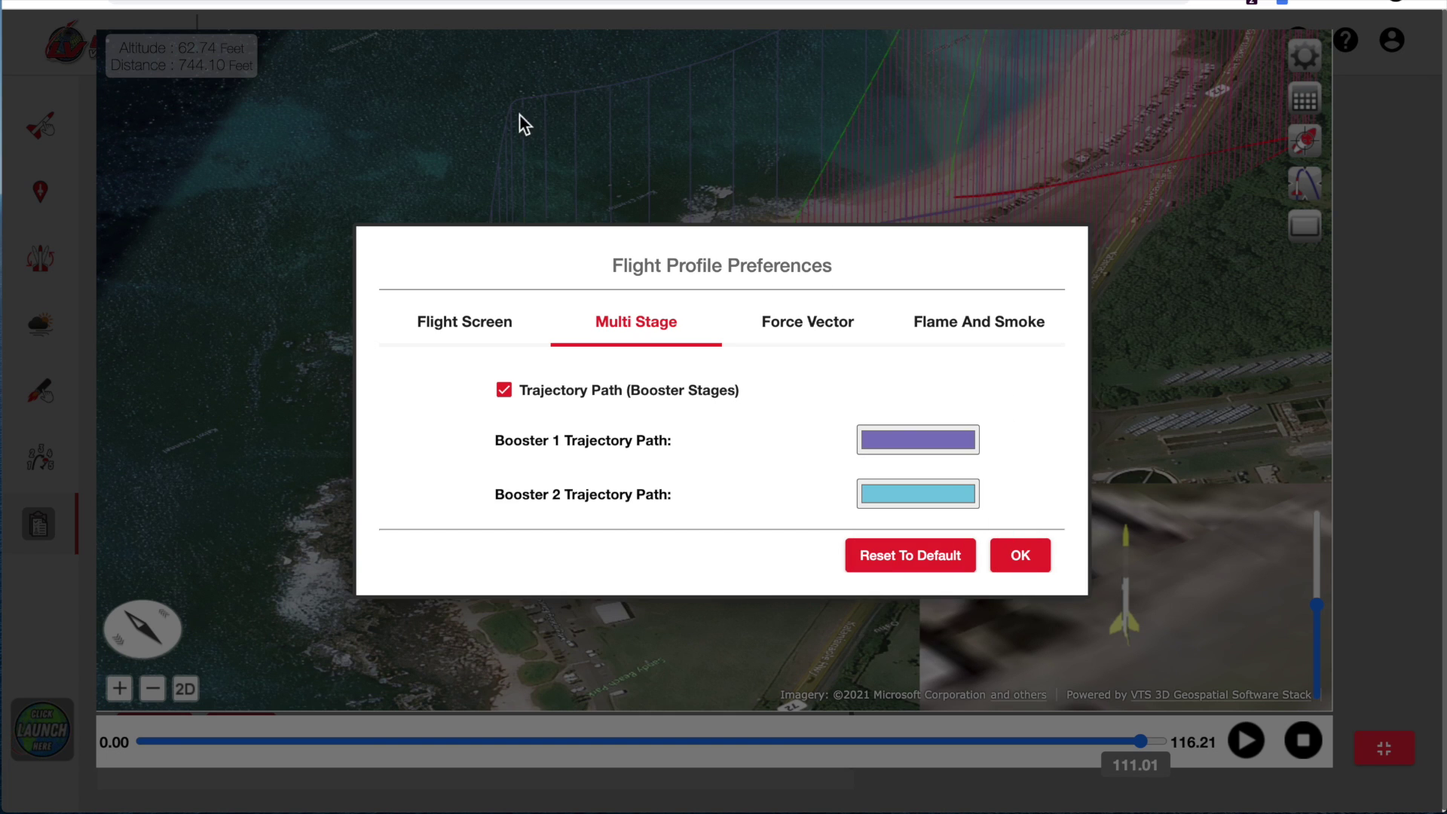
Change the Booster 1 path back to bright yellow and bring up the Flame And Smoke settings
left_click(920, 438)
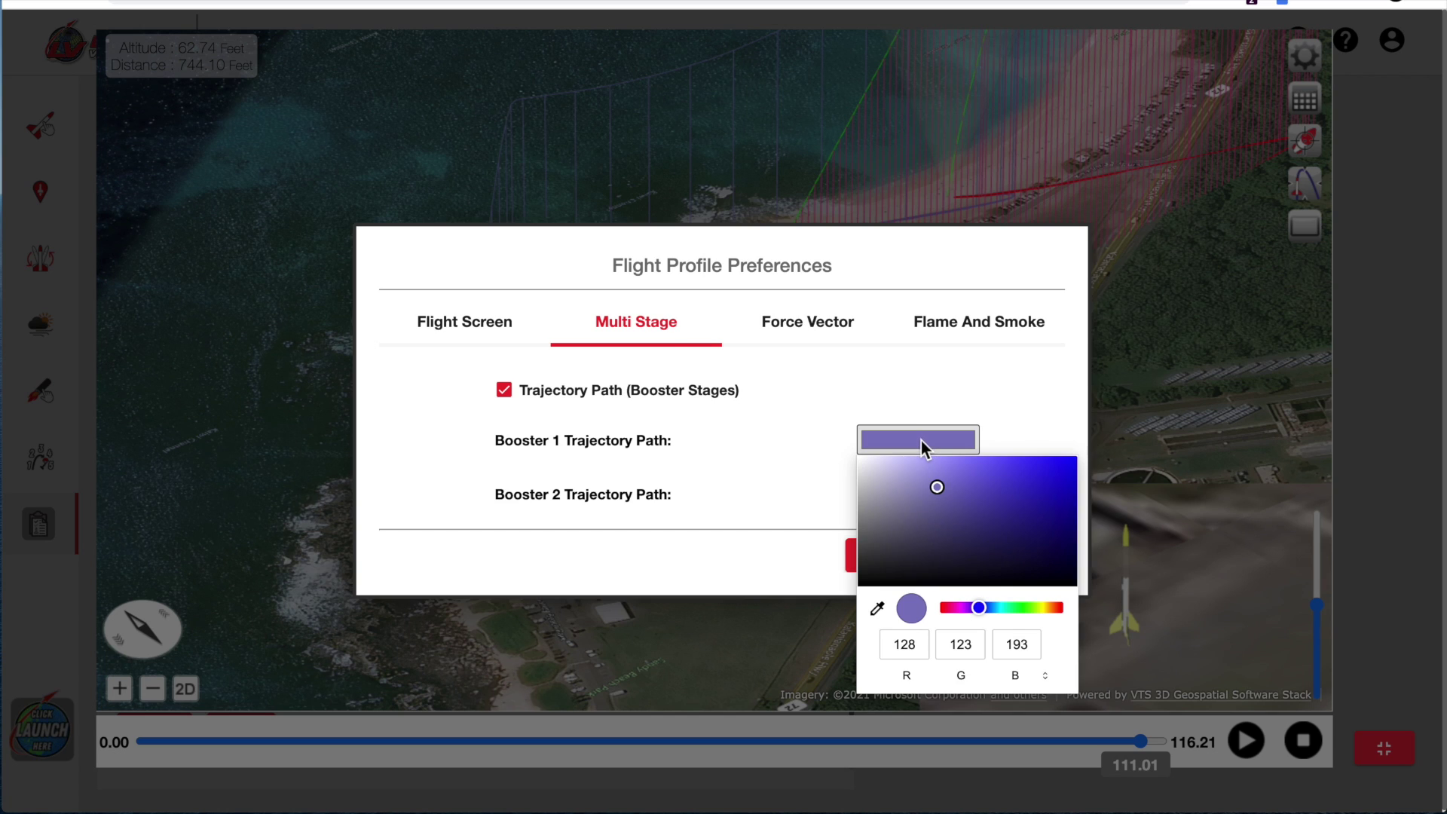
left_click(1044, 608)
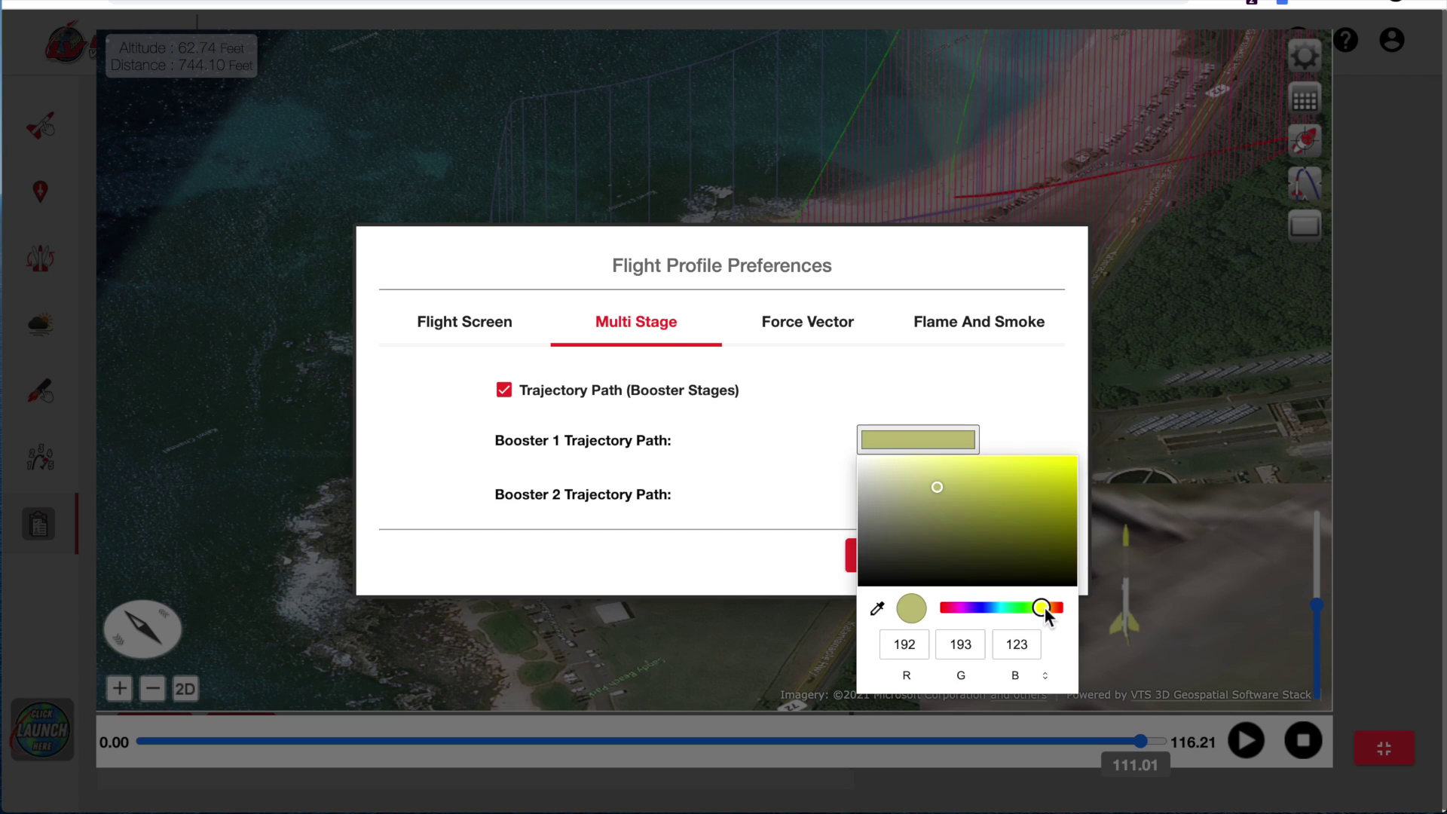
left_click(1040, 467)
left_click(1012, 332)
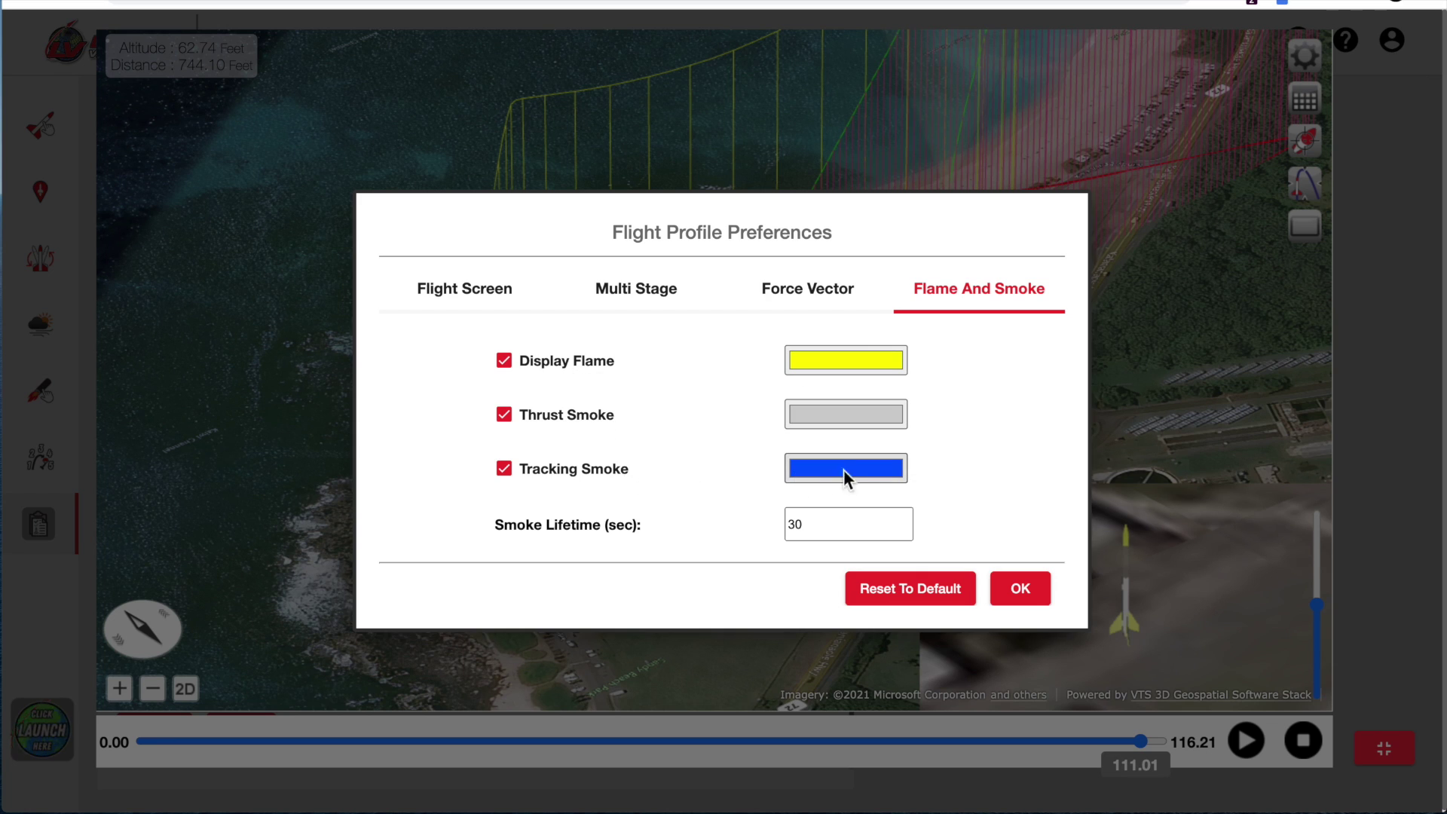
Replace the Smoke Lifetime value of 30 seconds with 8
double_click(811, 527)
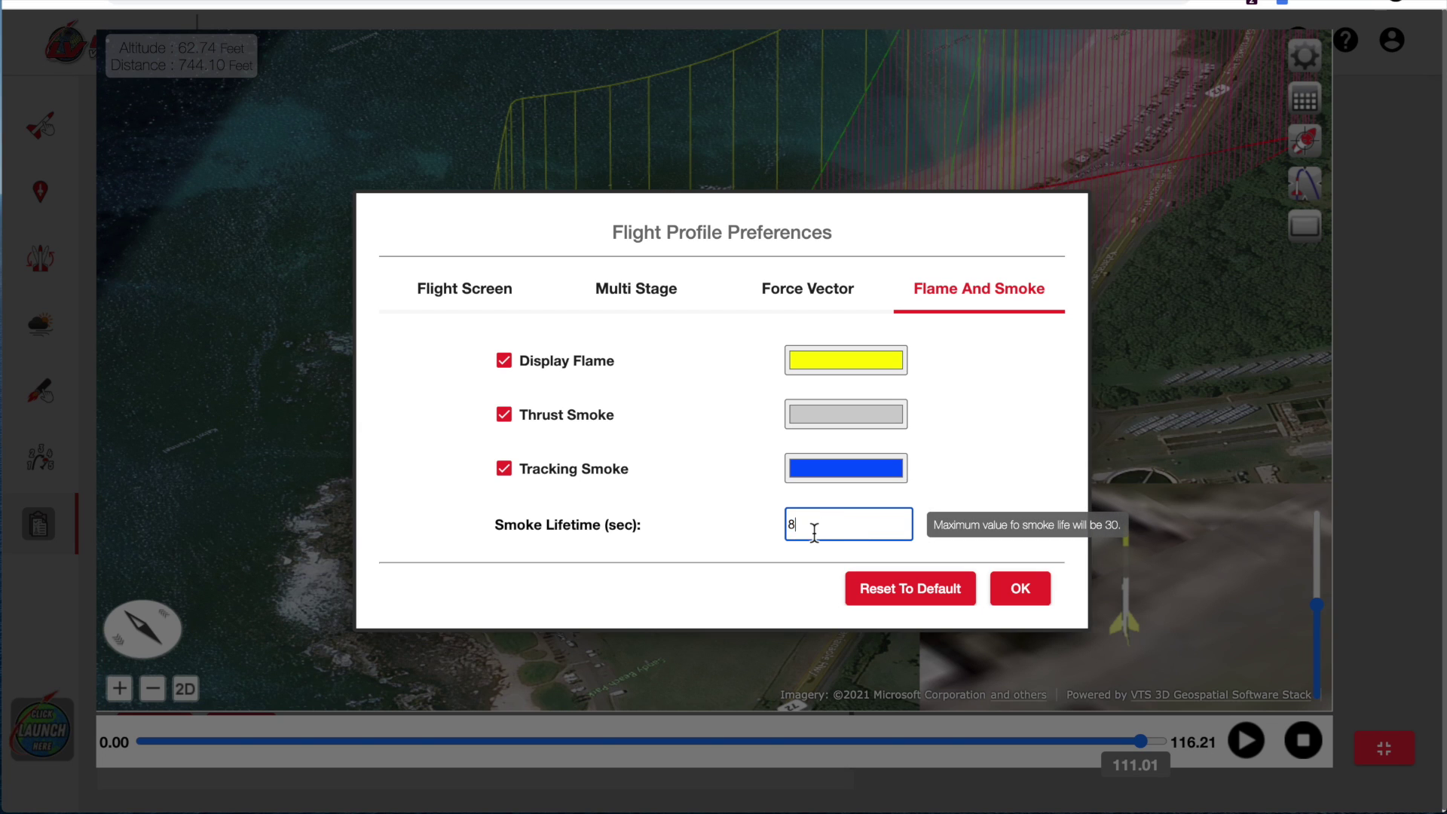
Apply the preferences, then zoom and pan the map north toward the headland and coastal road
left_click(1021, 589)
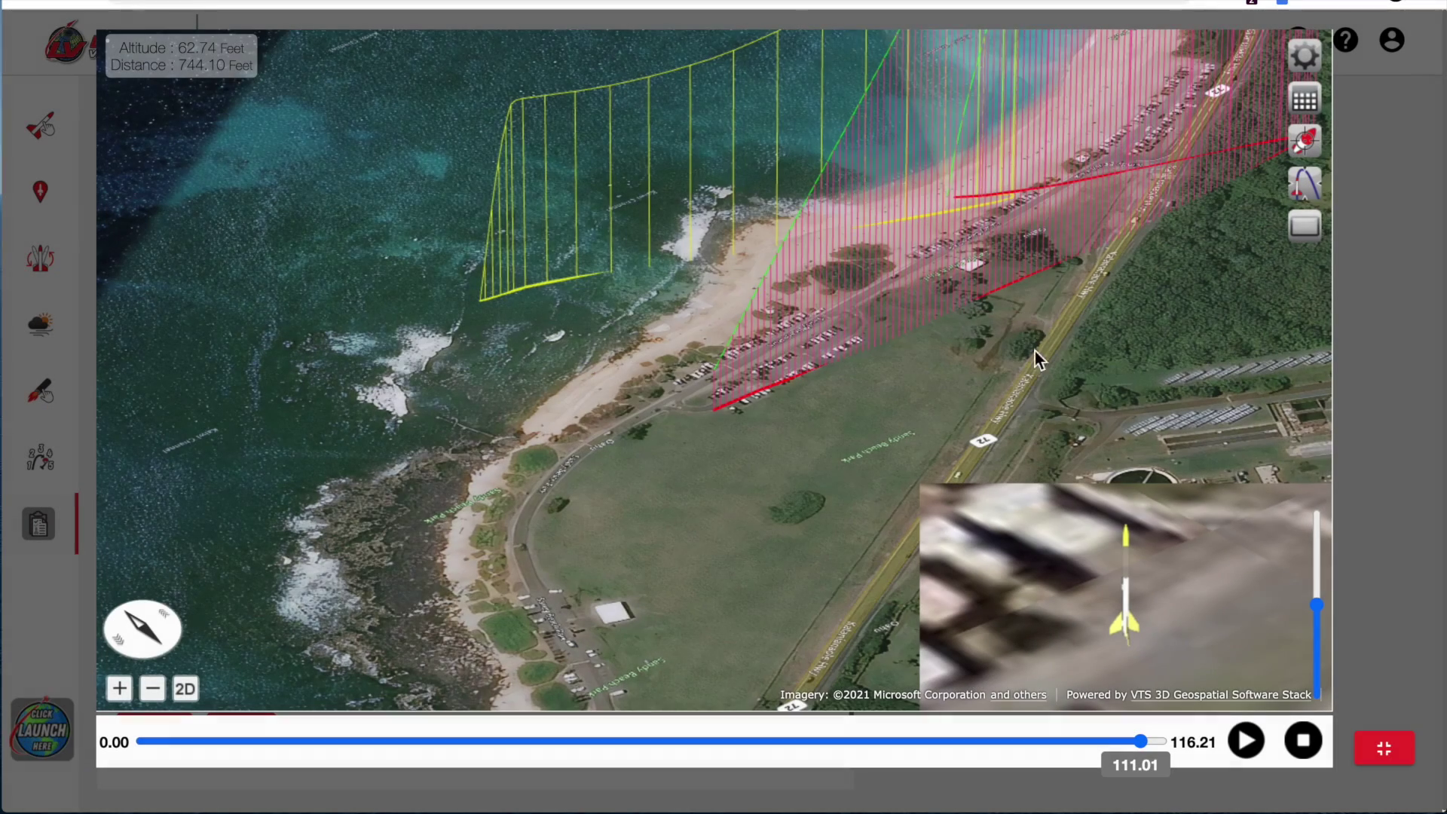
scroll(1061, 186, "up", 3)
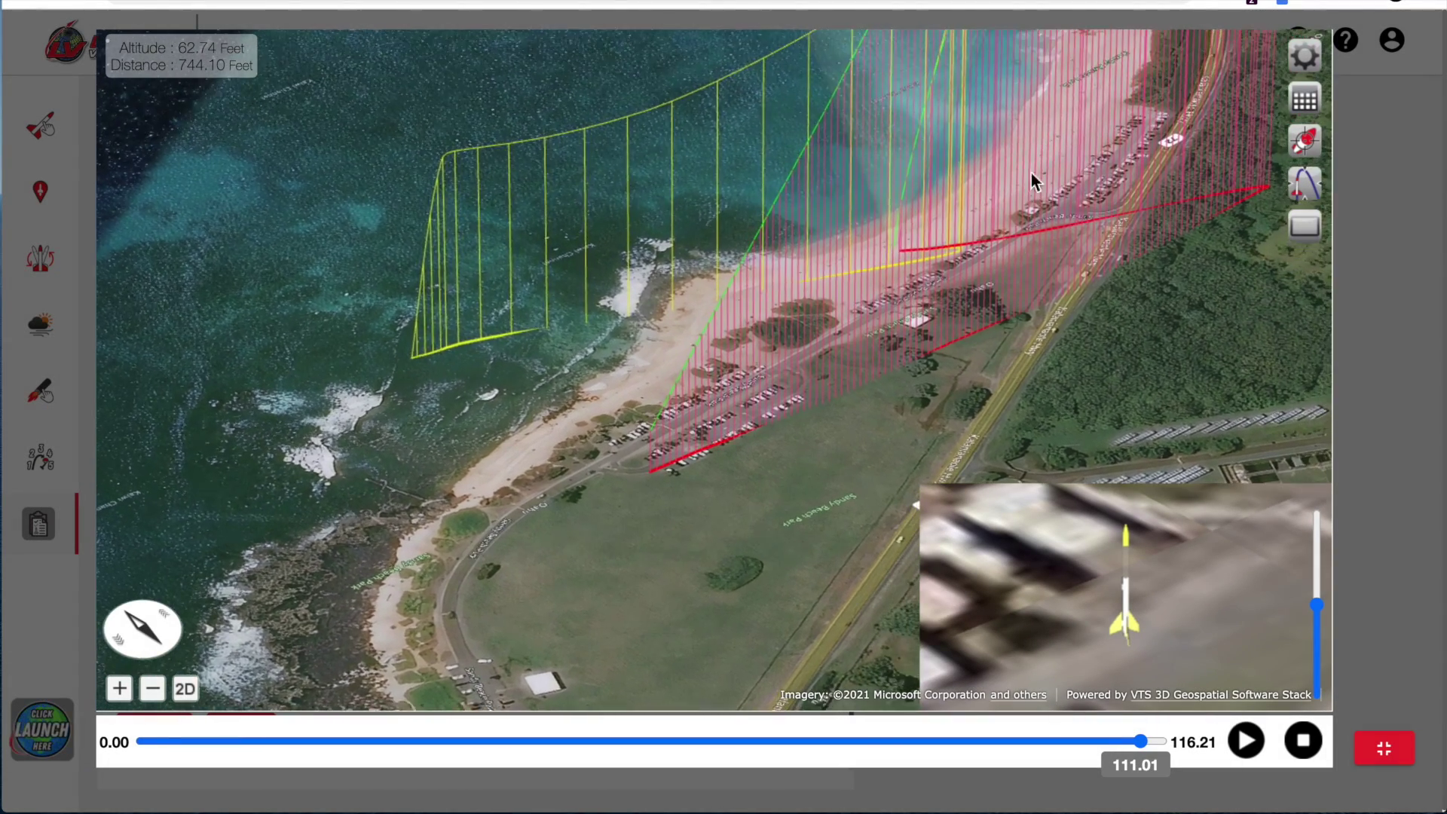
scroll(1011, 207, "up", 5)
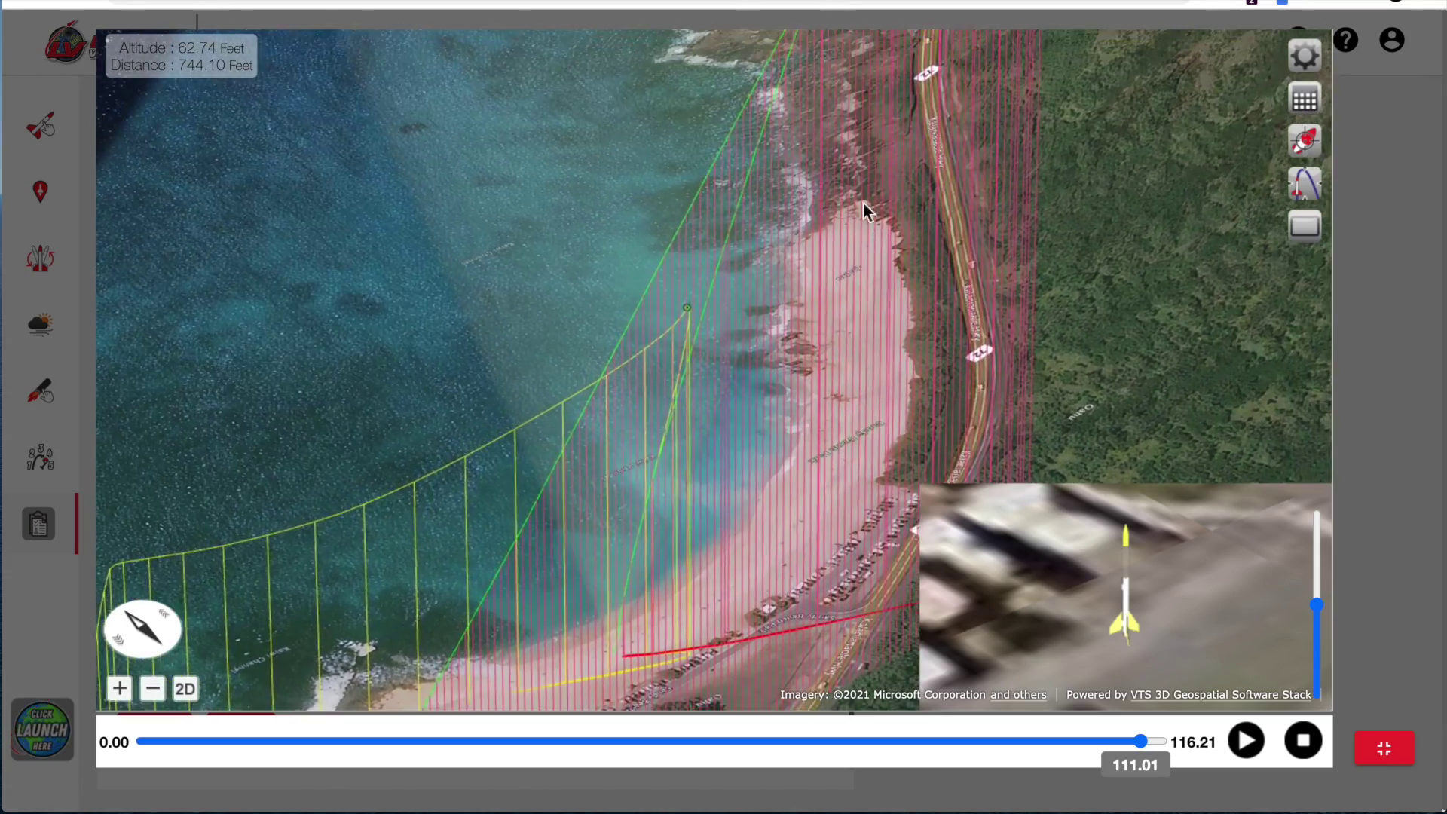
left_click_drag(862, 202, 775, 462)
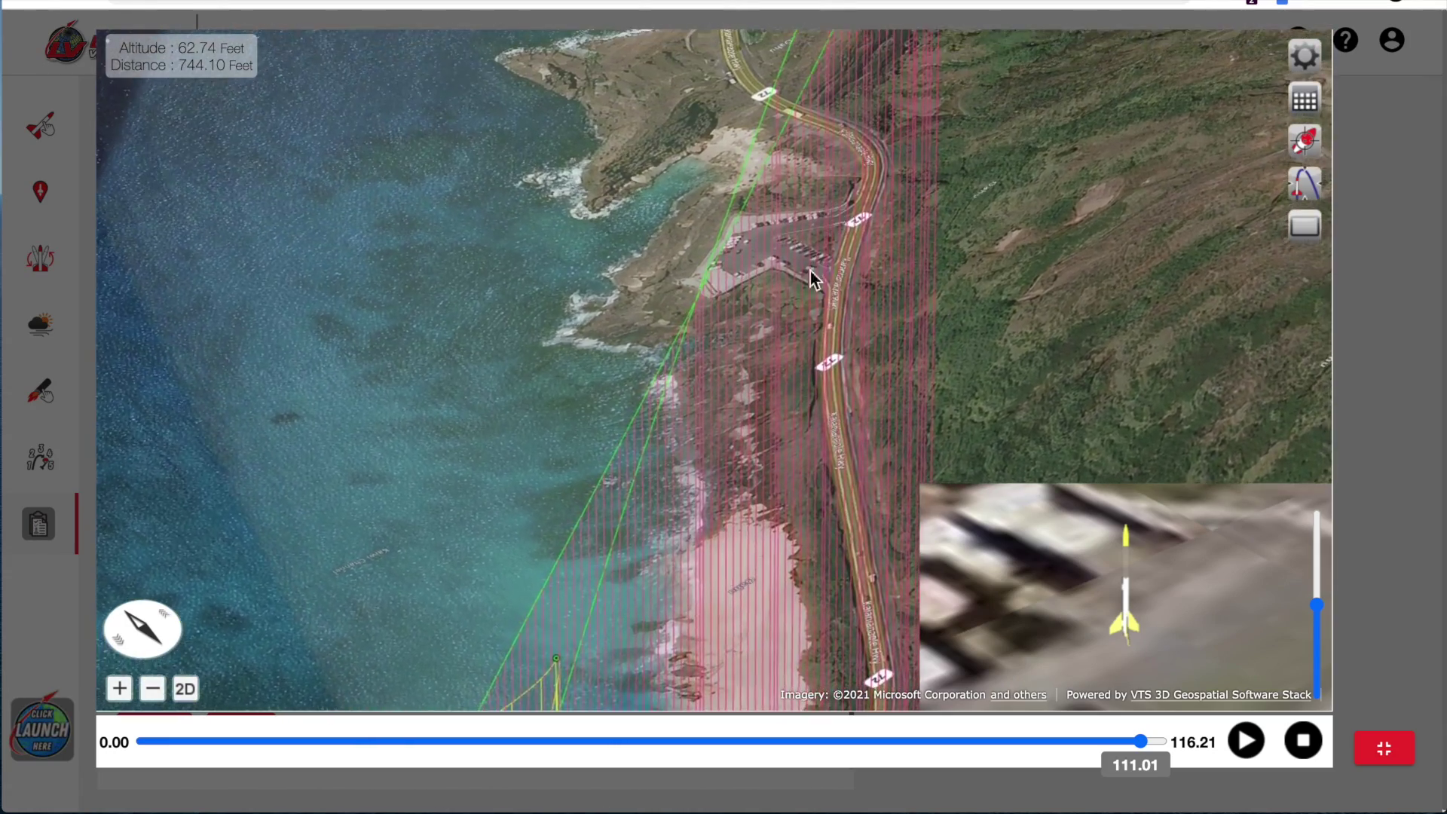
left_click_drag(811, 275, 723, 575)
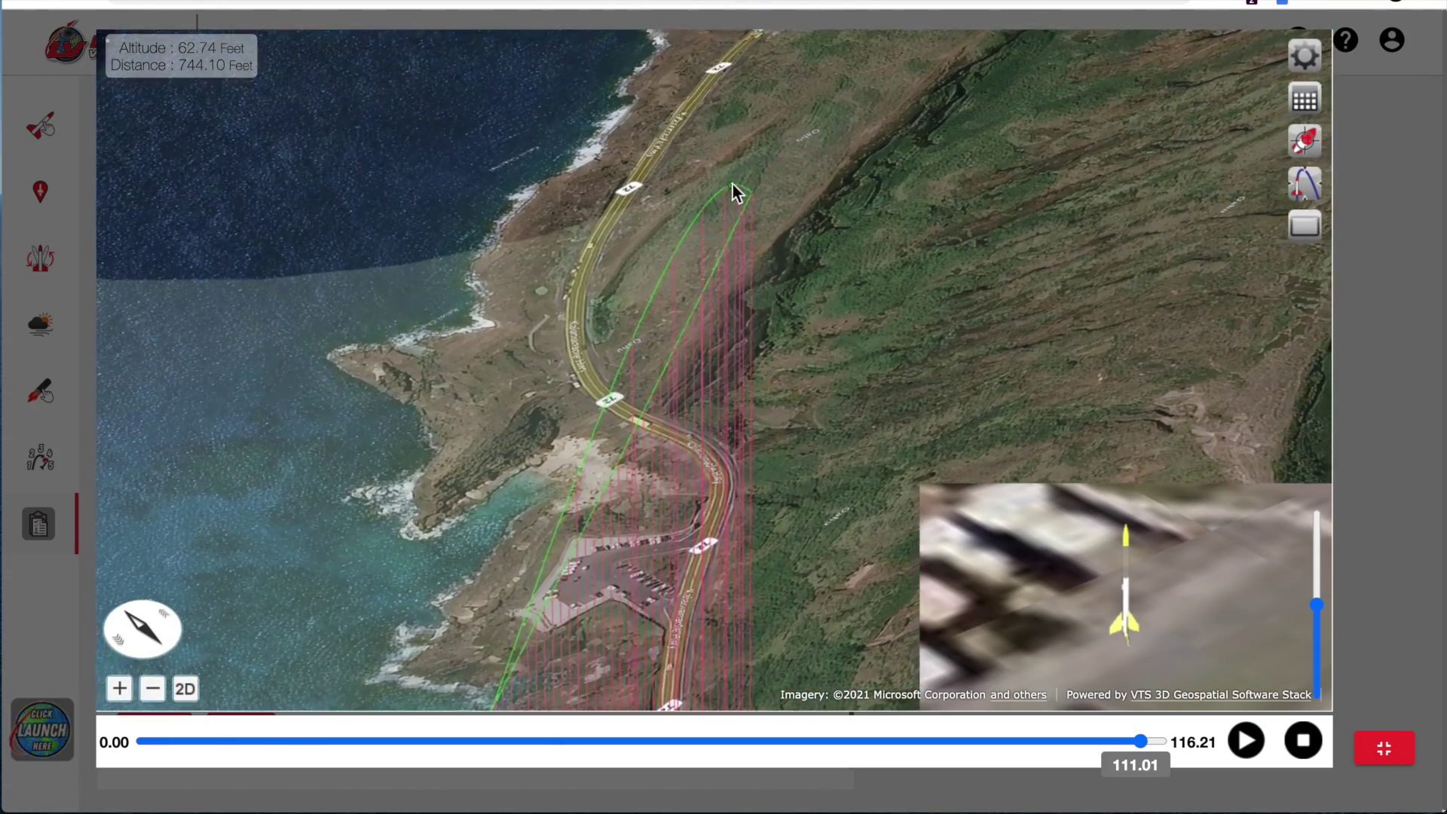
Orbit the view to show the crater behind the pink flight path, then return to the results page
scroll(734, 196, "up", 3)
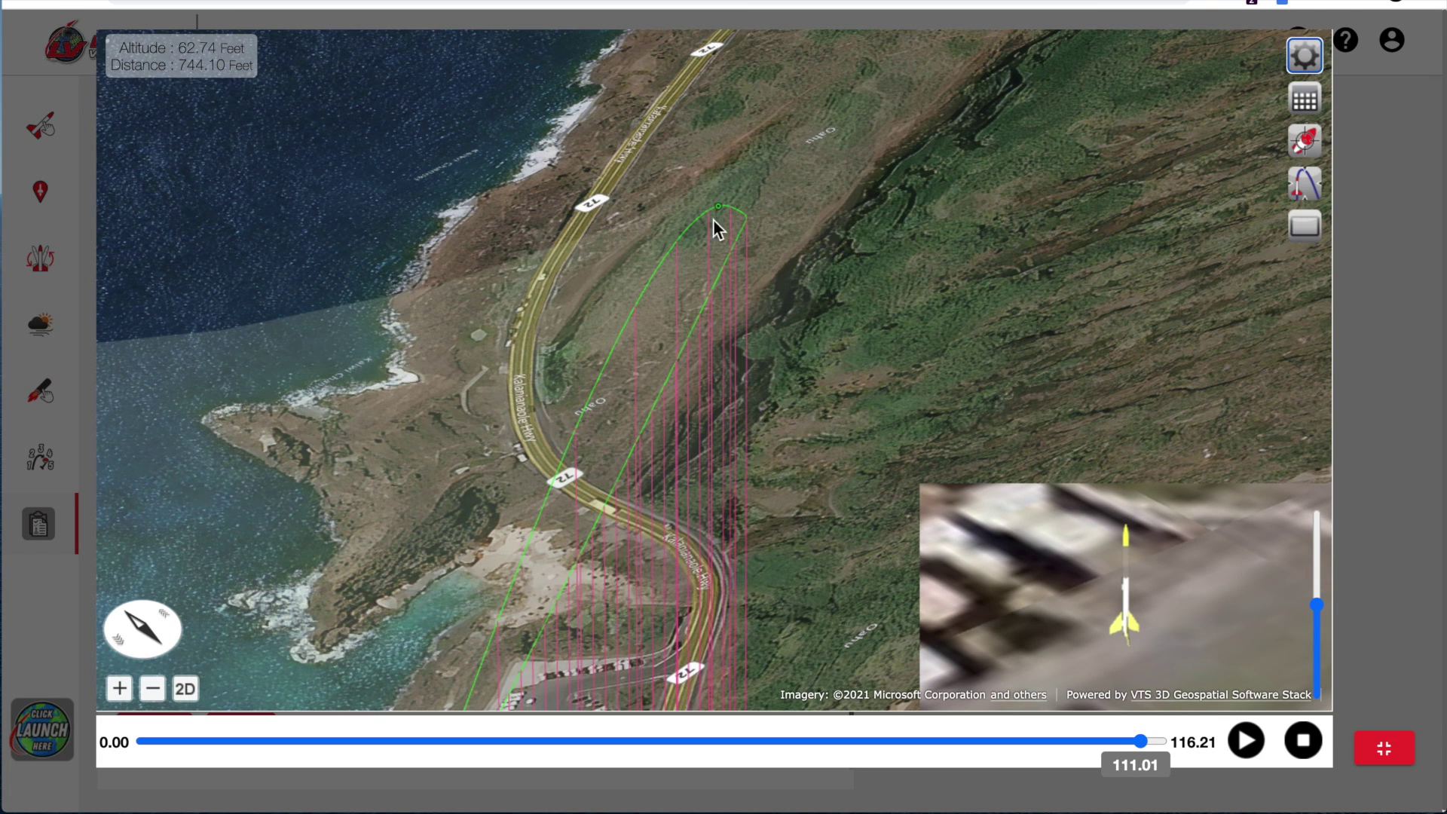
scroll(721, 223, "down", 1)
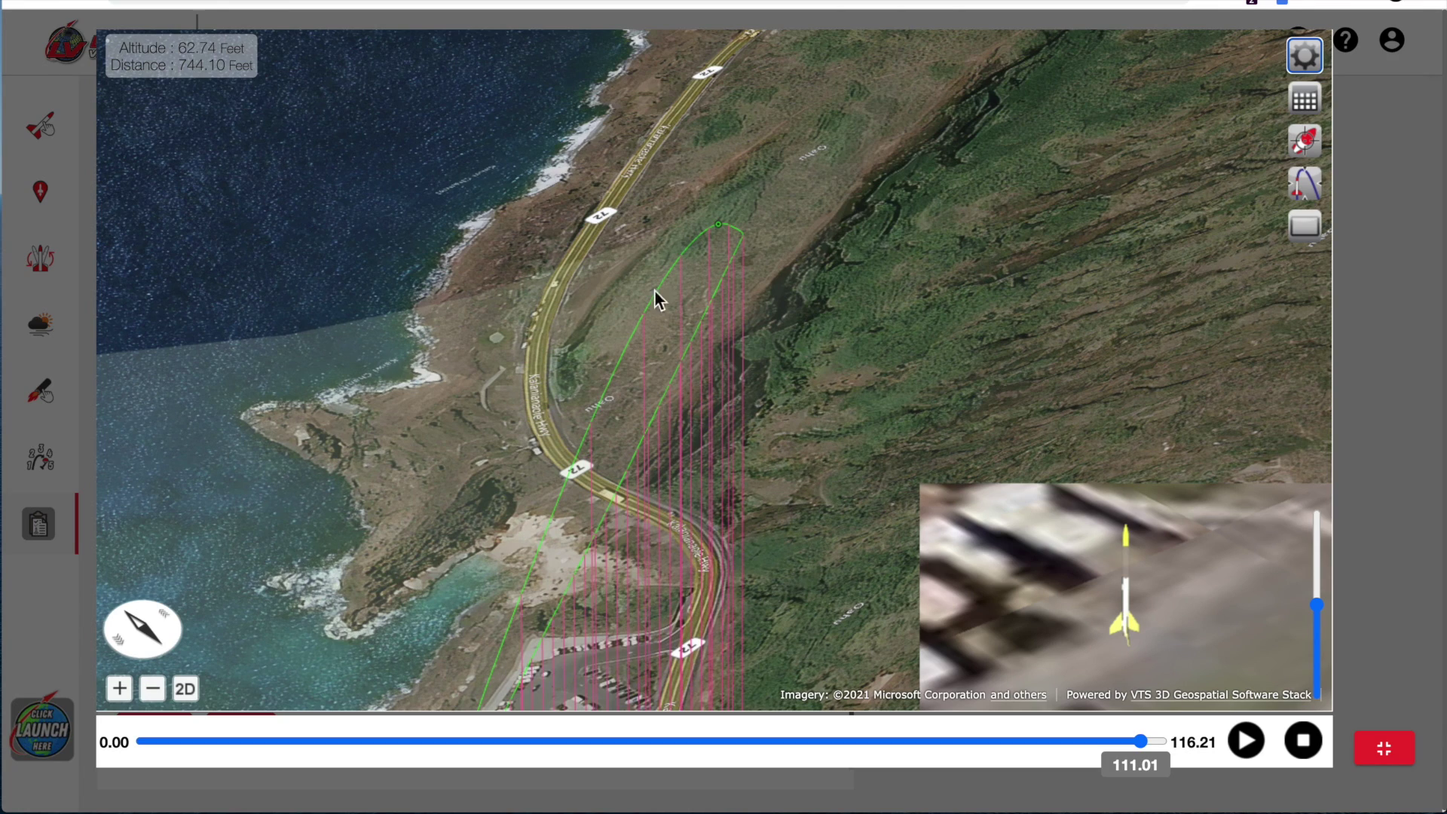
scroll(758, 252, "down", 4)
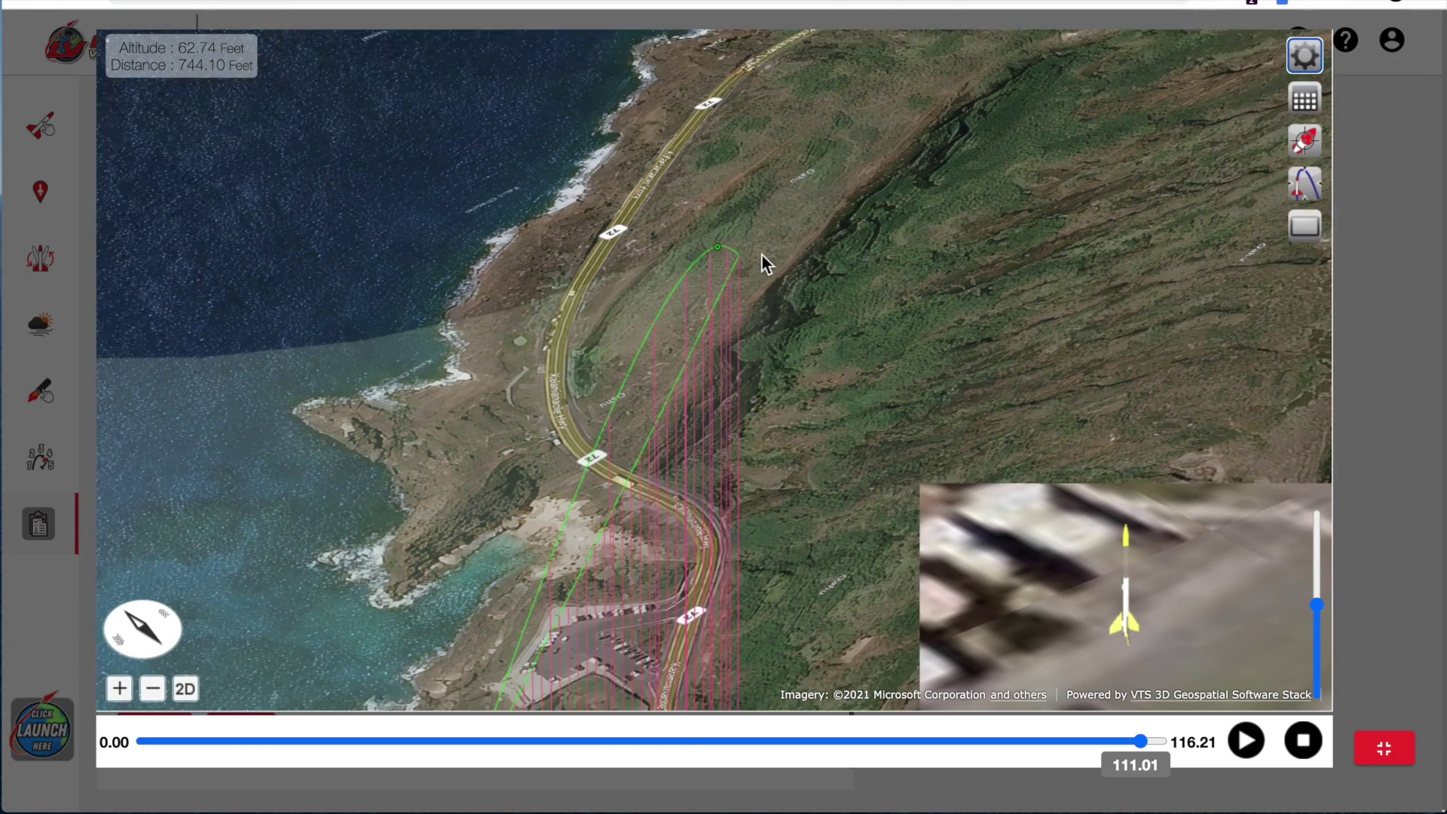
scroll(785, 251, "down", 3)
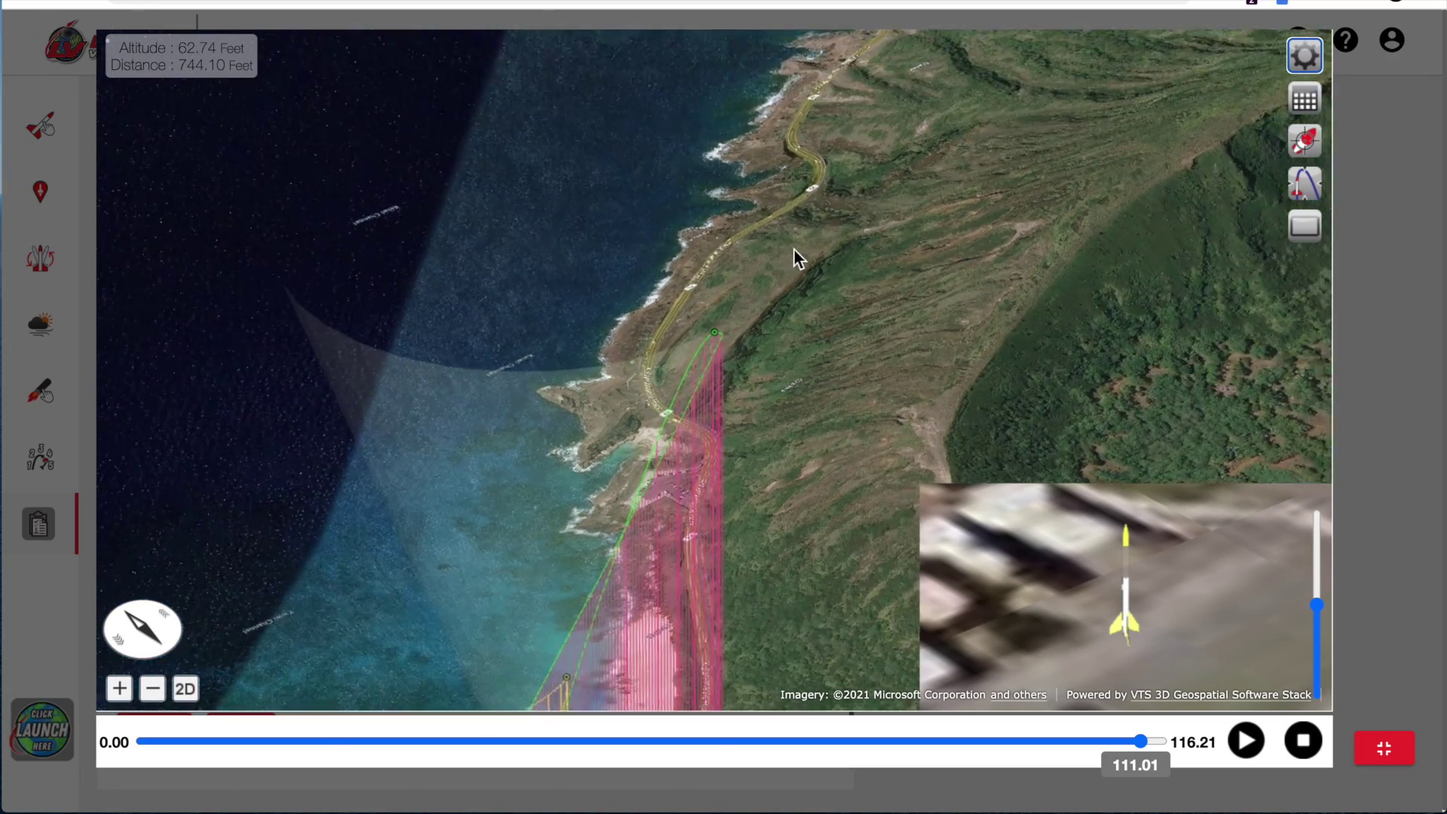
left_click_drag(853, 283, 1123, 209)
left_click_drag(863, 375, 779, 432)
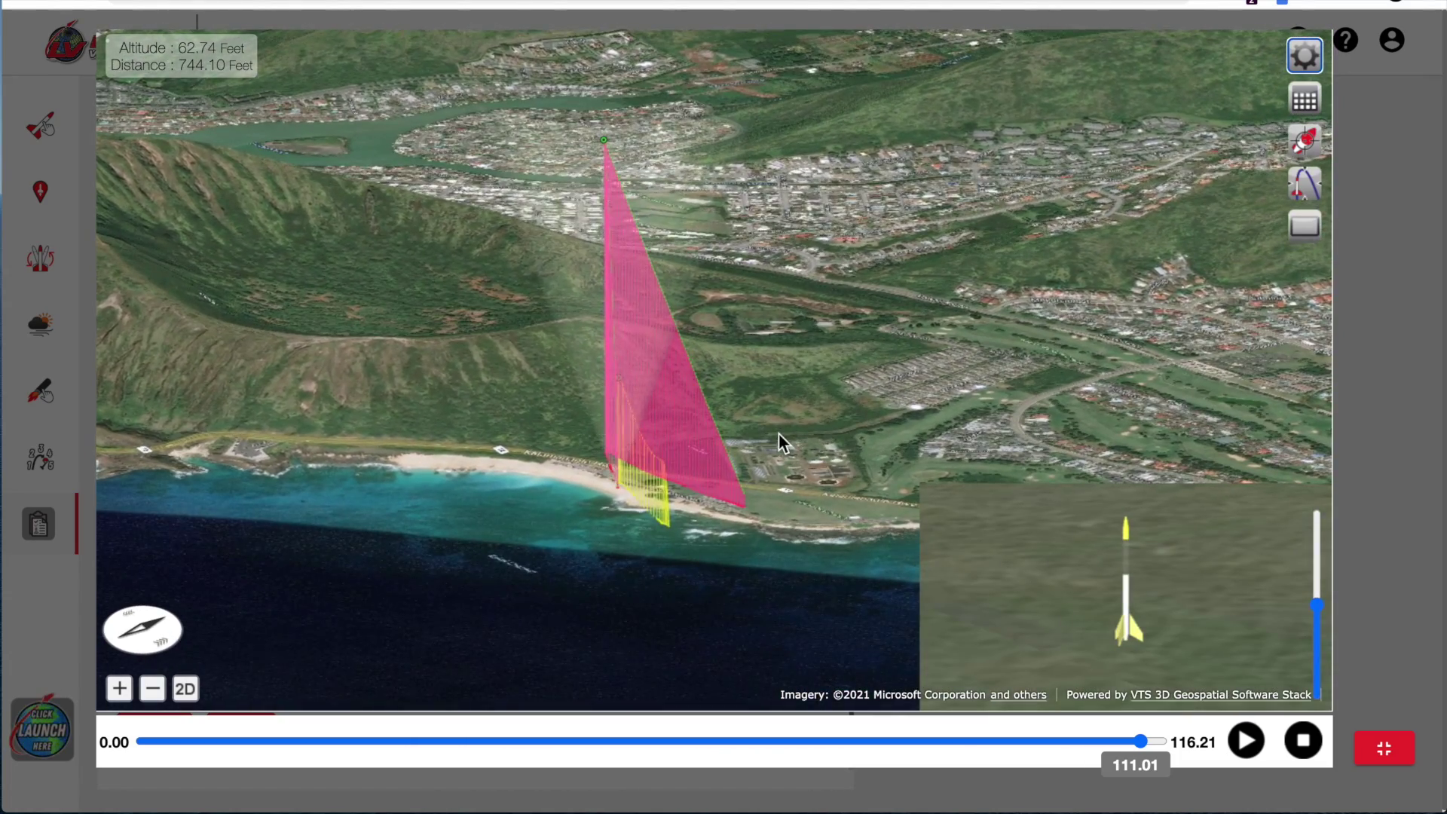
left_click(1385, 750)
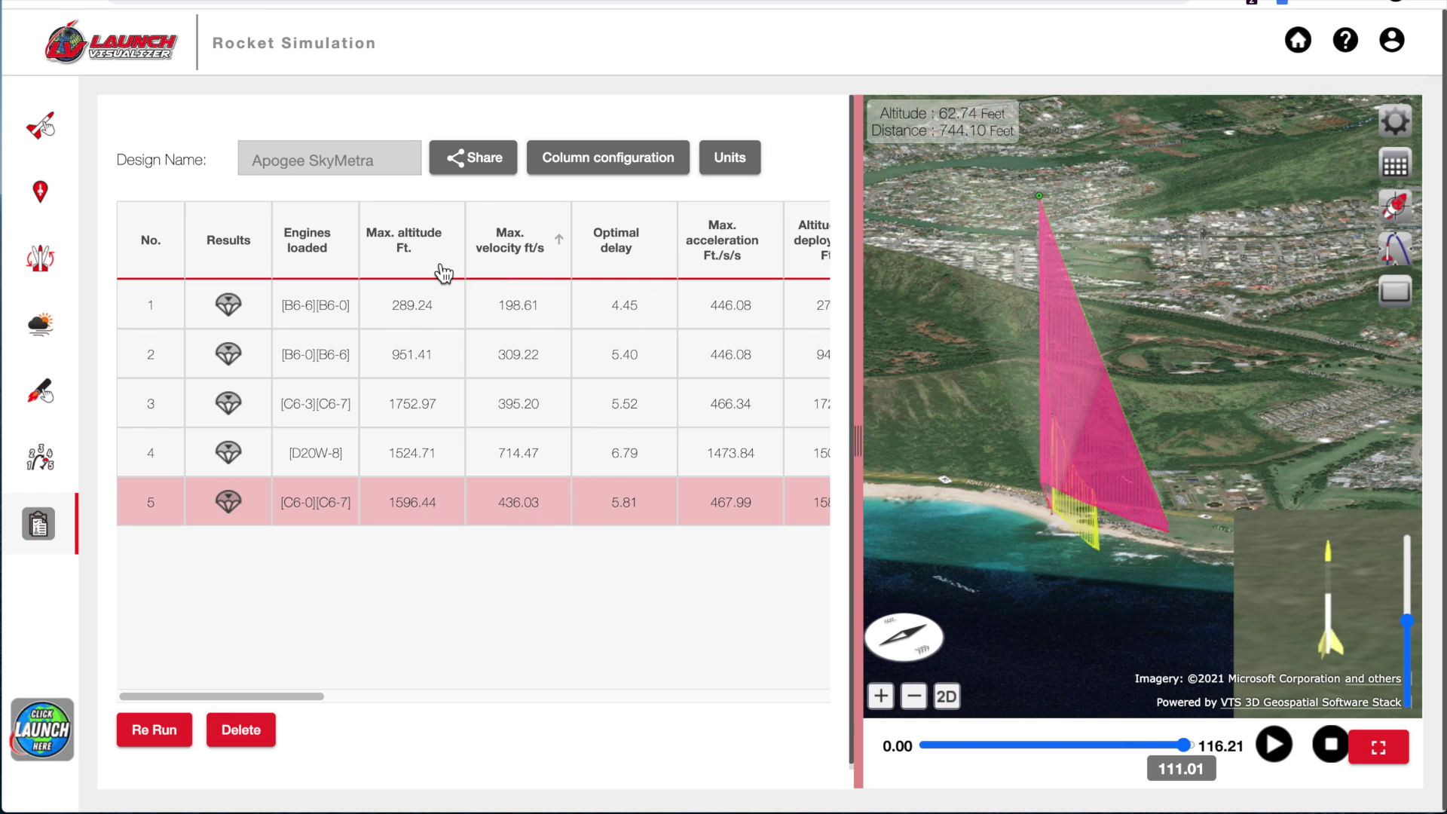
Switch the altitude unit to m in the Units settings, leaving velocity in ft/s
left_click(722, 169)
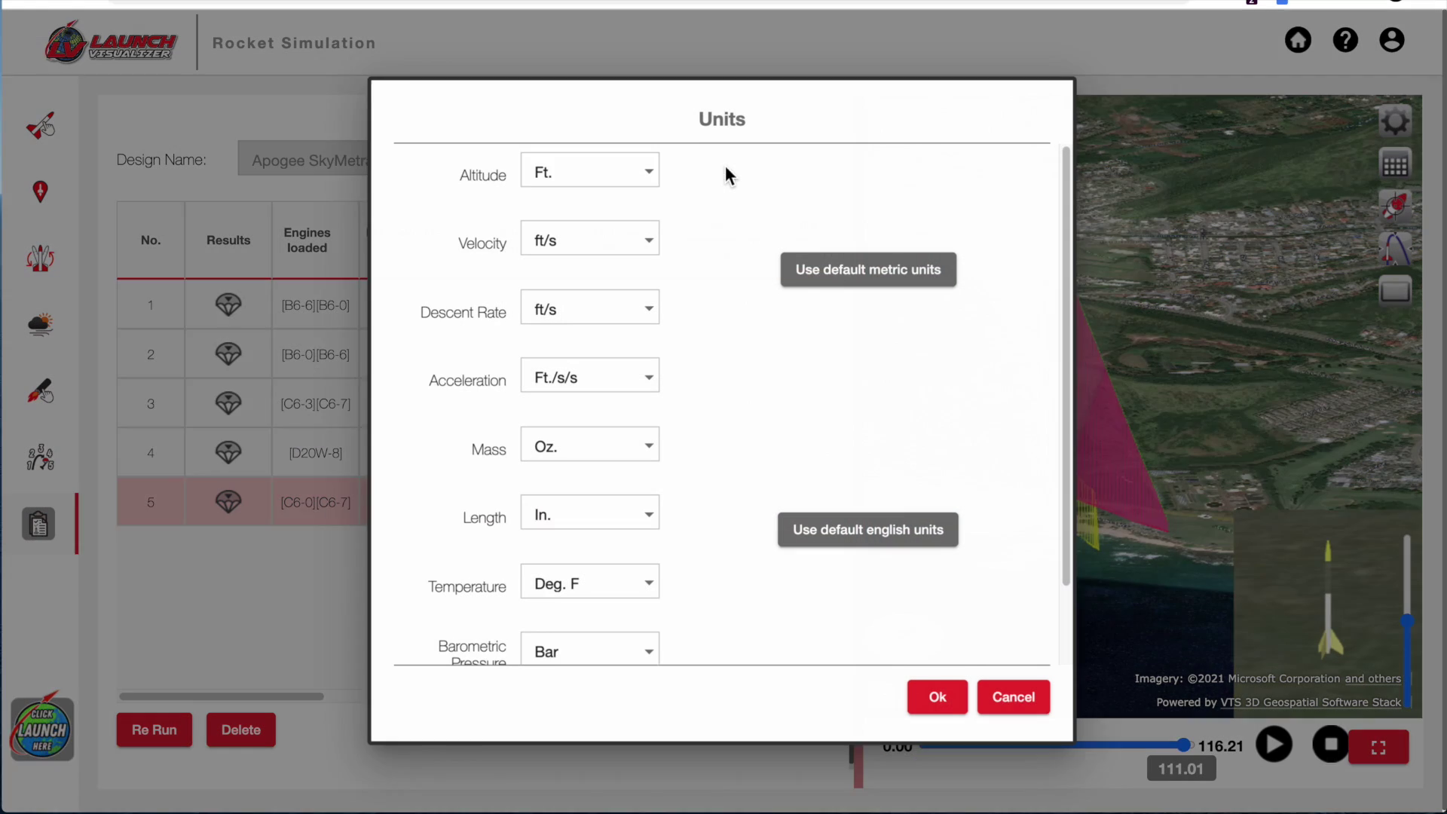
left_click(639, 178)
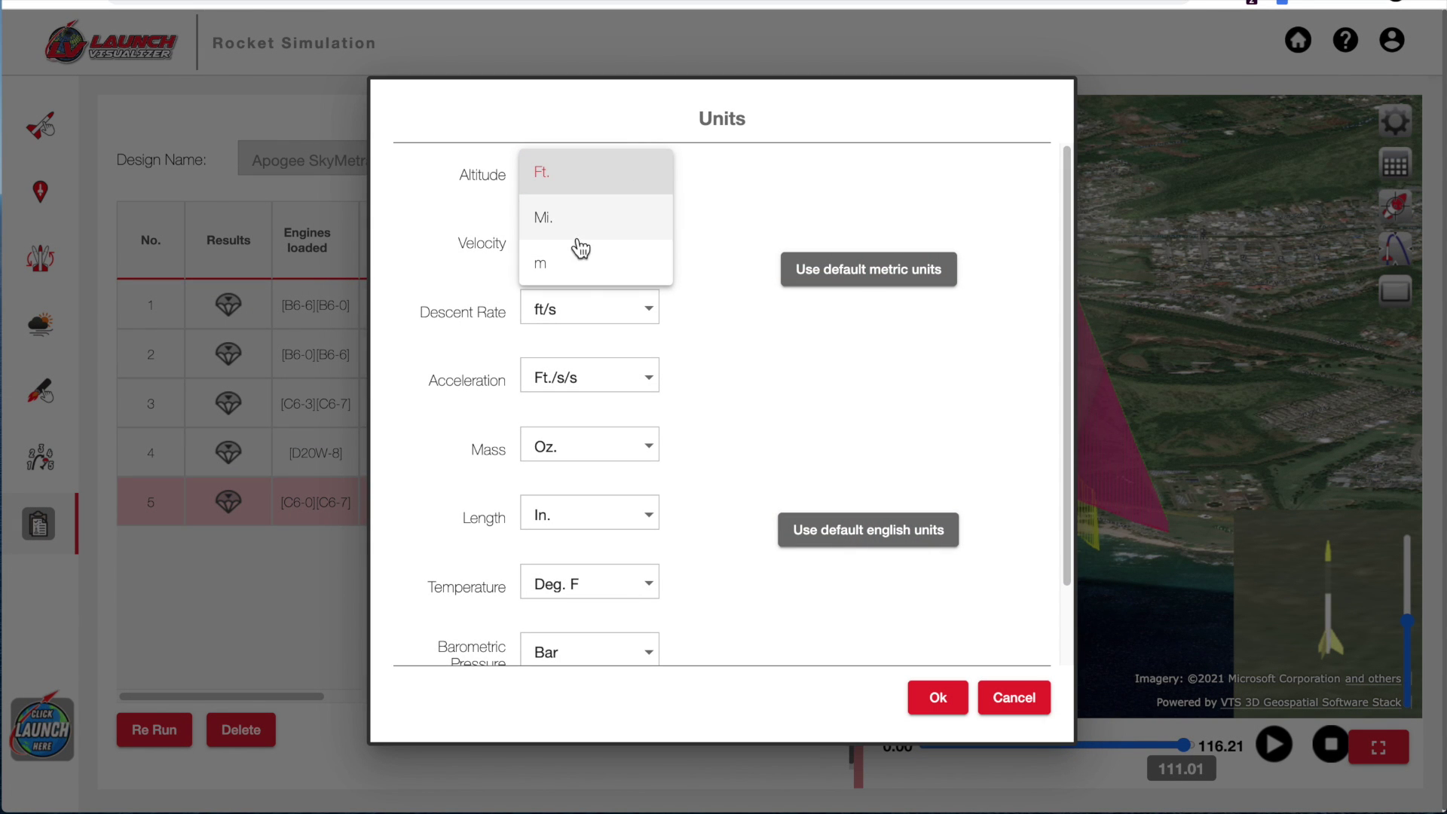
left_click(563, 280)
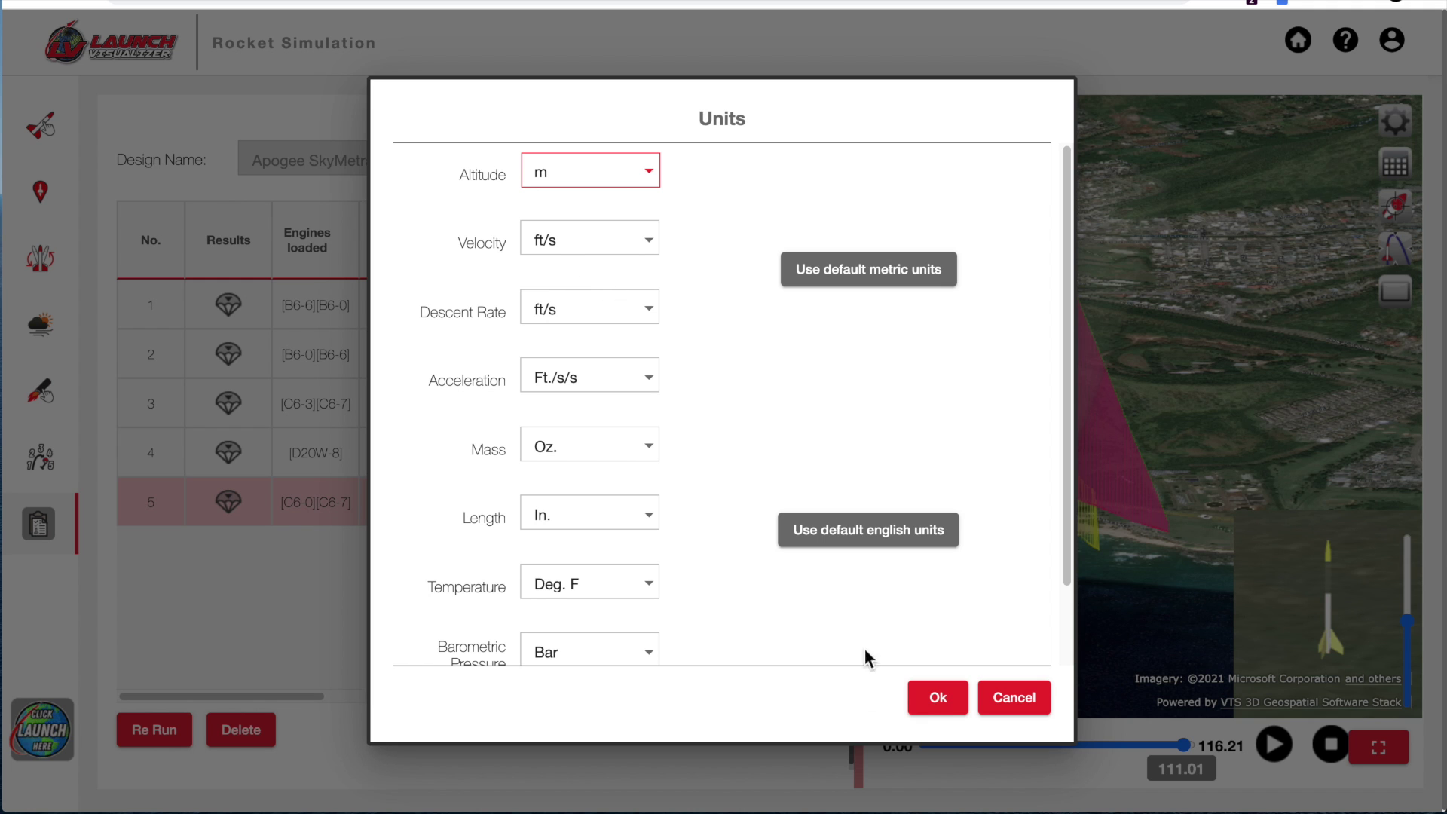
left_click(937, 709)
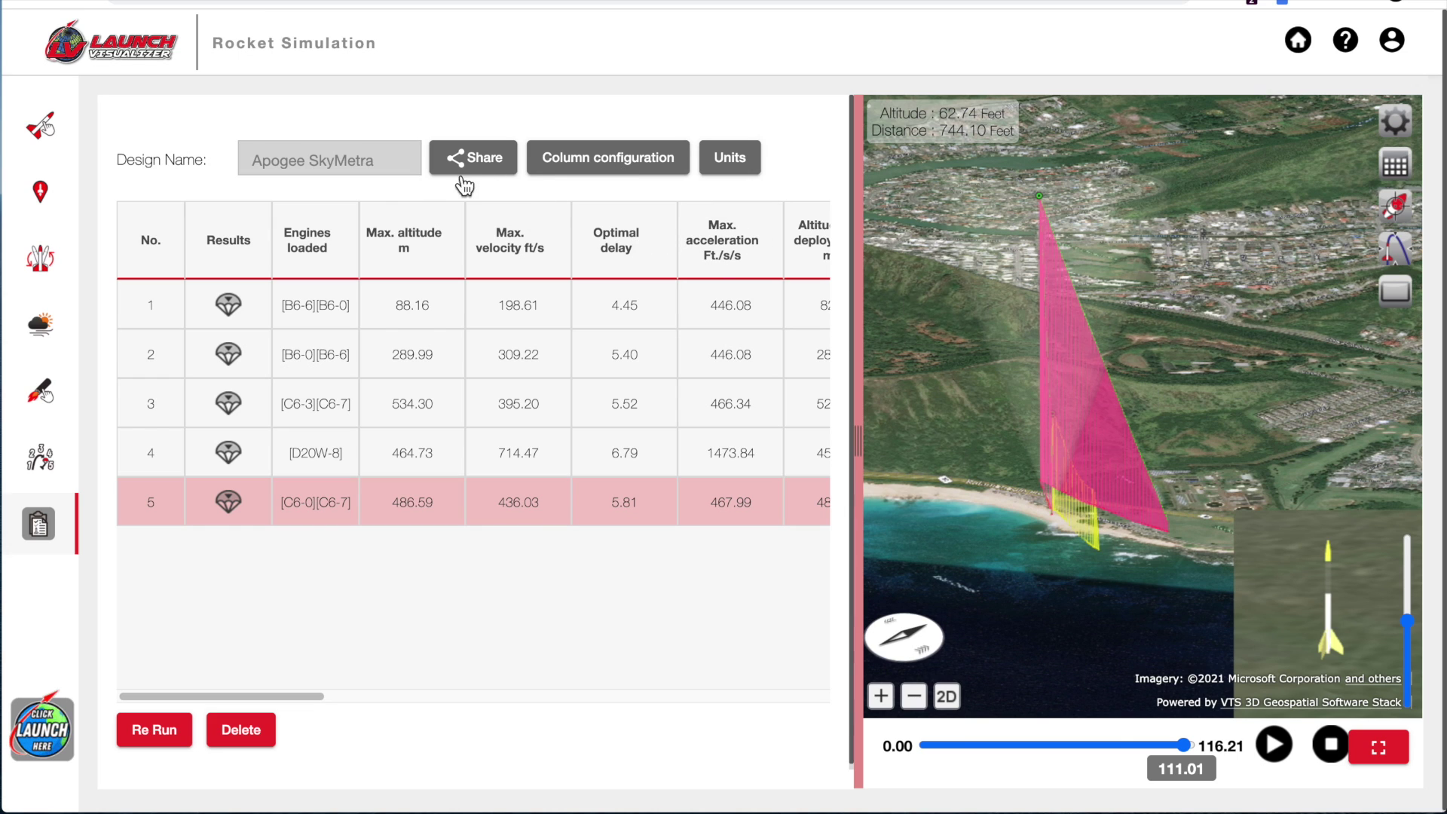
left_click(474, 167)
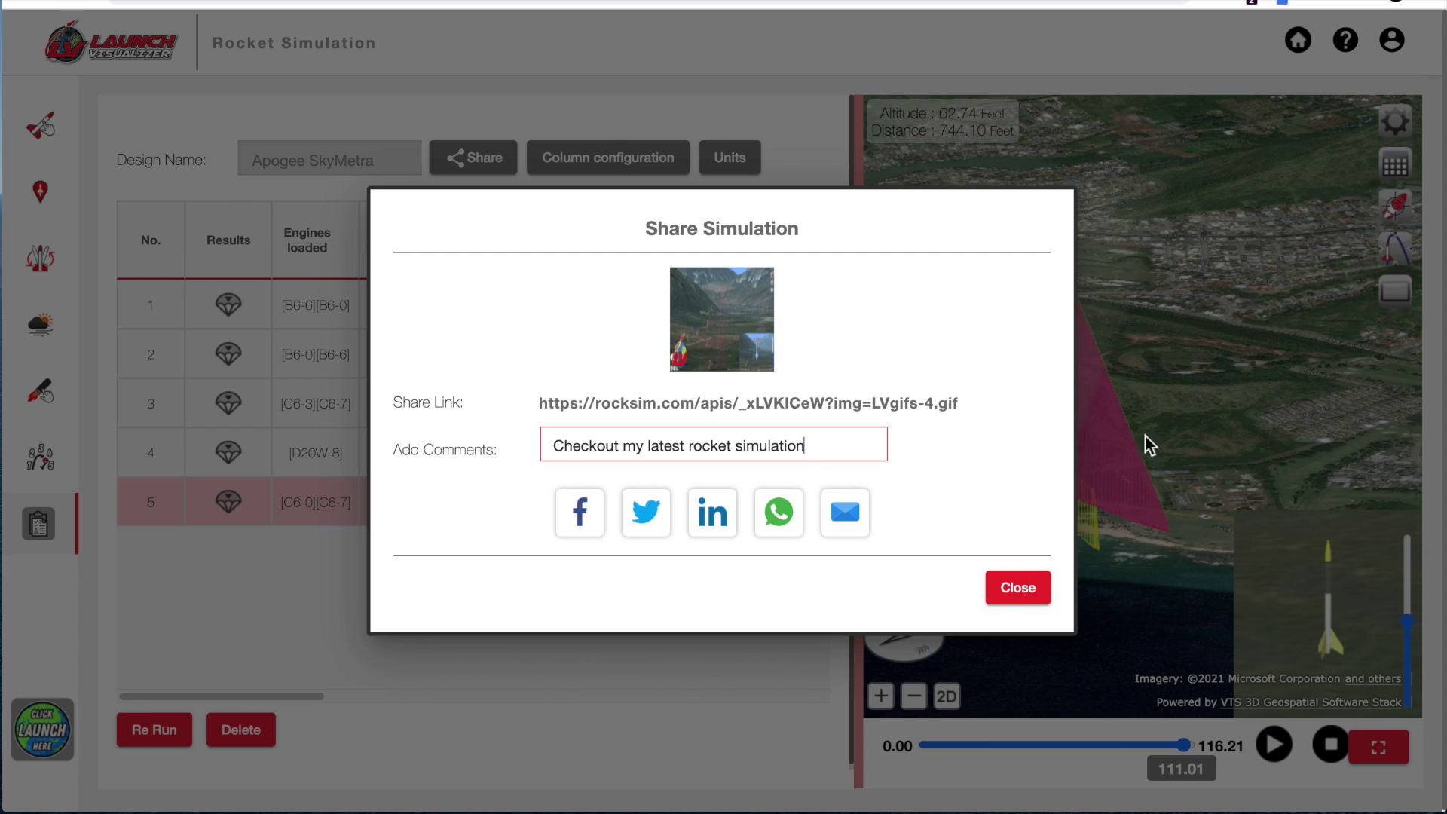
left_click(1033, 588)
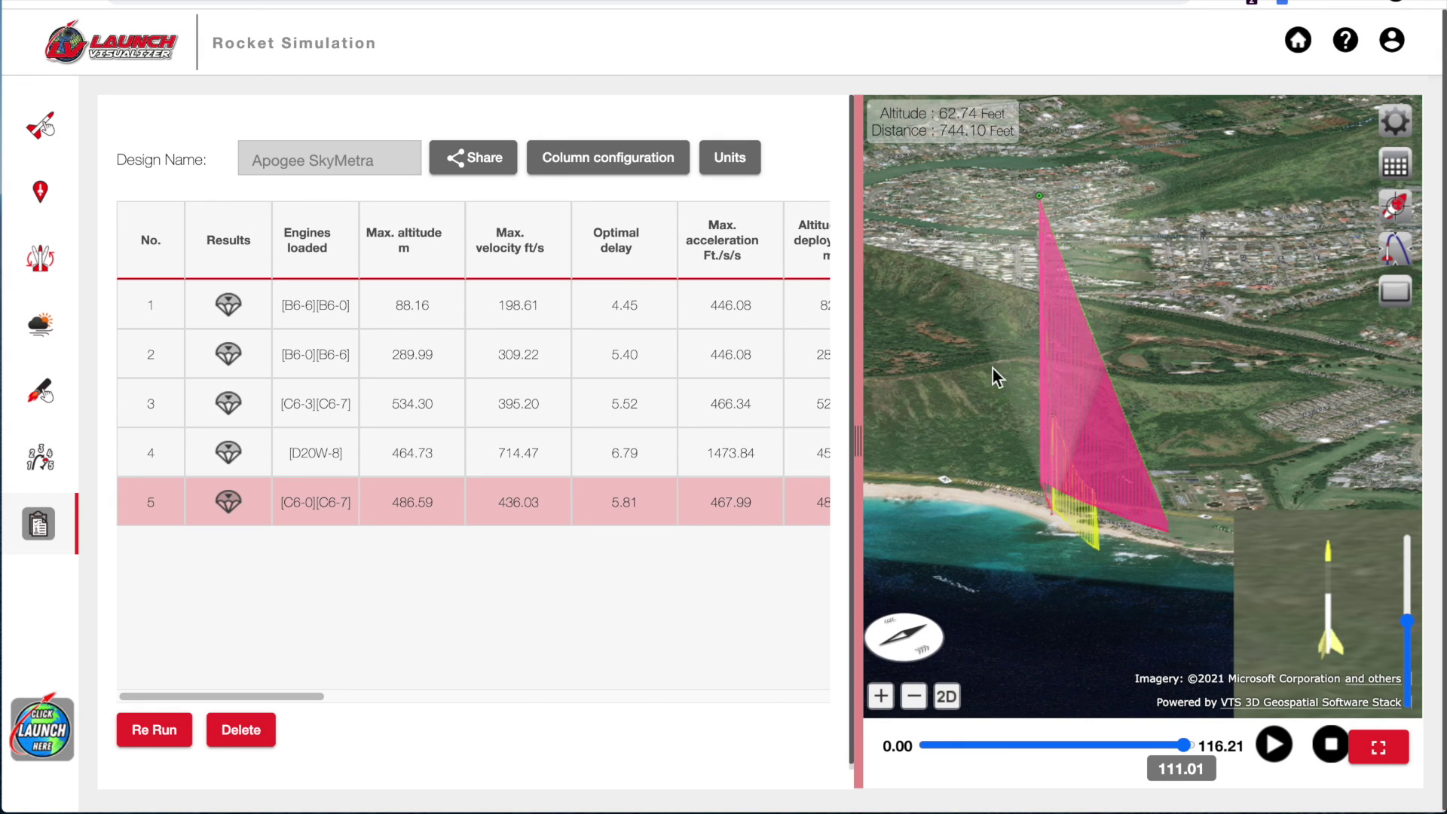